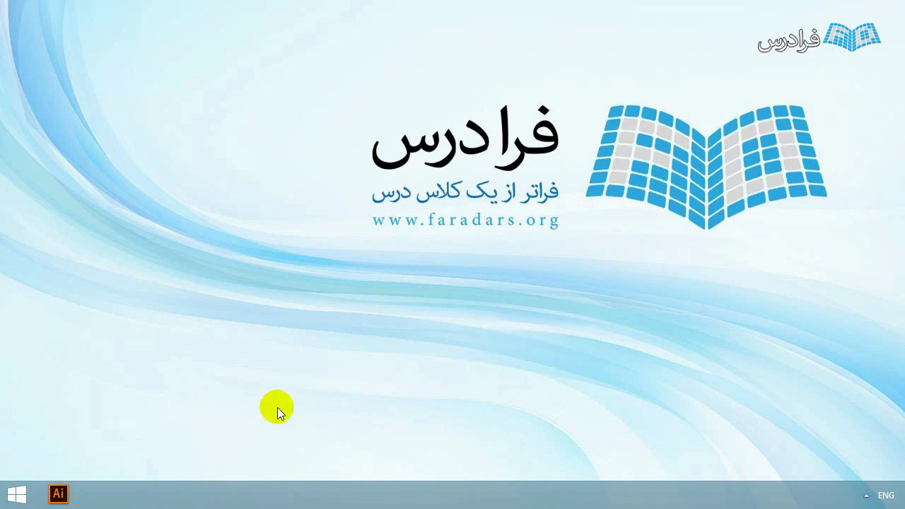
# Launch Illustrator and open the New Document dialog showing the 500 × 500 px Untitled-1 preset
pyautogui.click(58, 494)
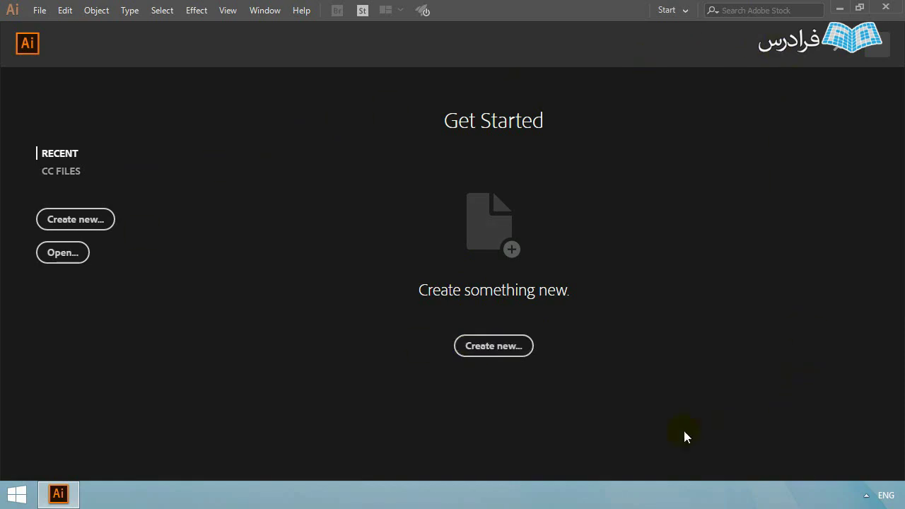
pyautogui.click(493, 346)
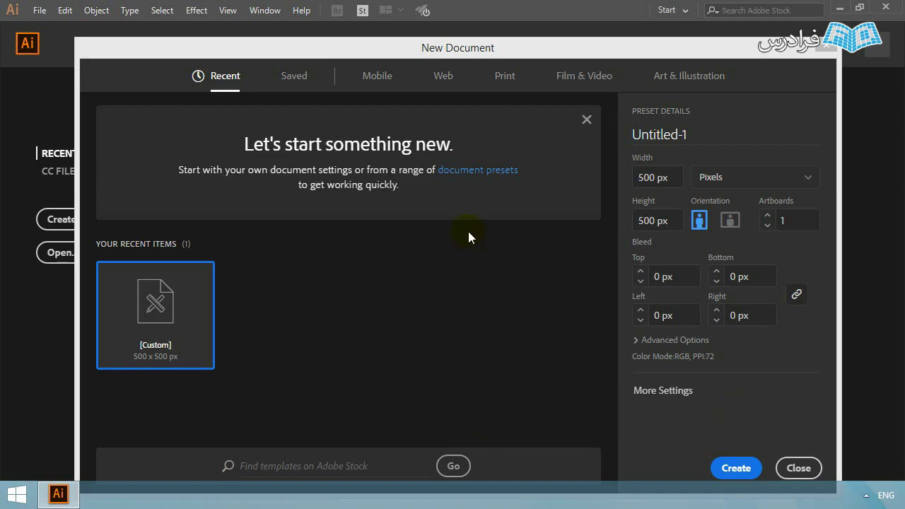
# Move the New Document dialog up, keep a 500 px width in Pixels, and expand Advanced Options
pyautogui.click(445, 46)
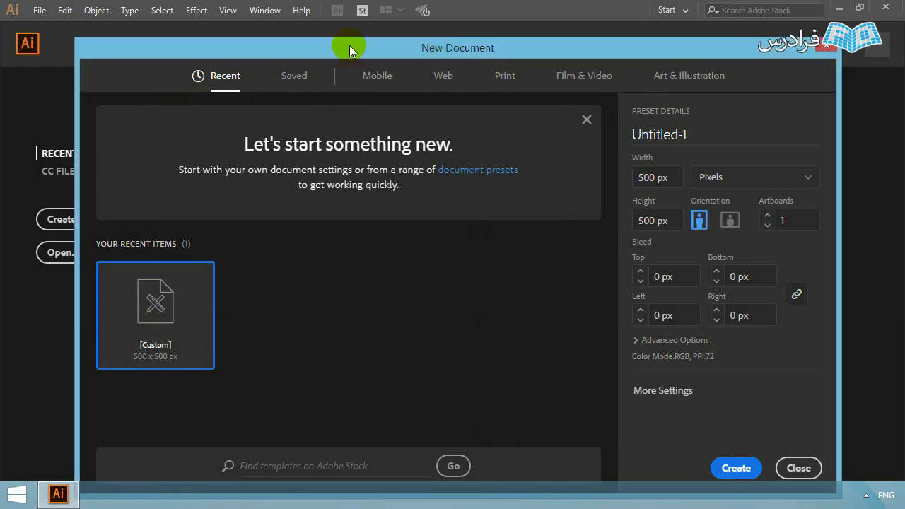
pyautogui.moveTo(344, 49); pyautogui.dragTo(337, 26)
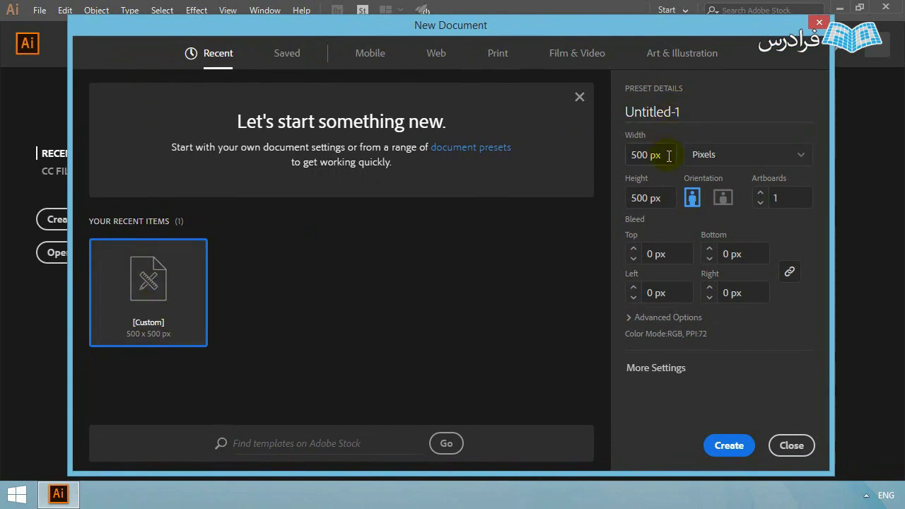
pyautogui.click(639, 154)
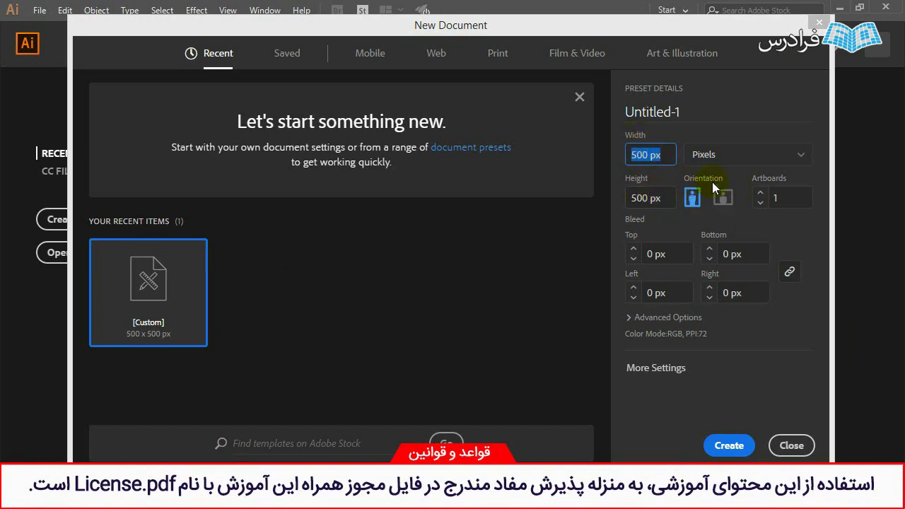
pyautogui.click(732, 163)
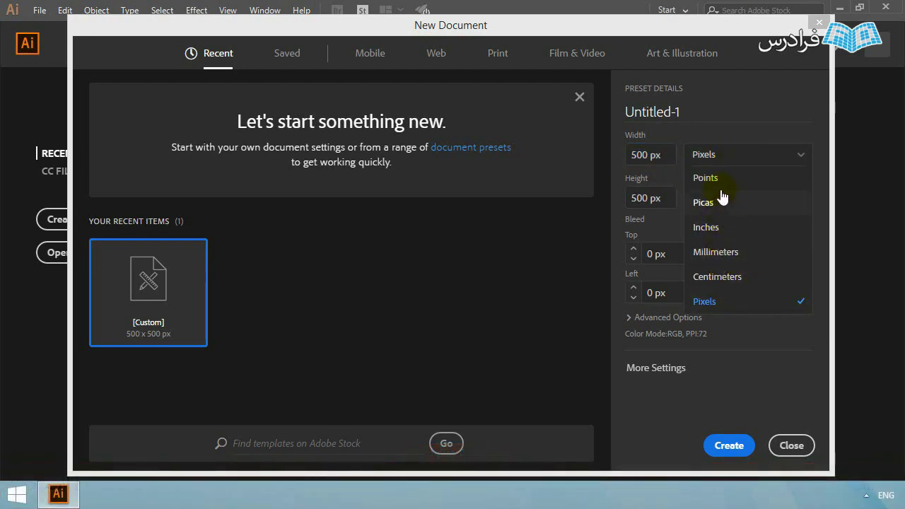
pyautogui.click(742, 157)
pyautogui.click(773, 198)
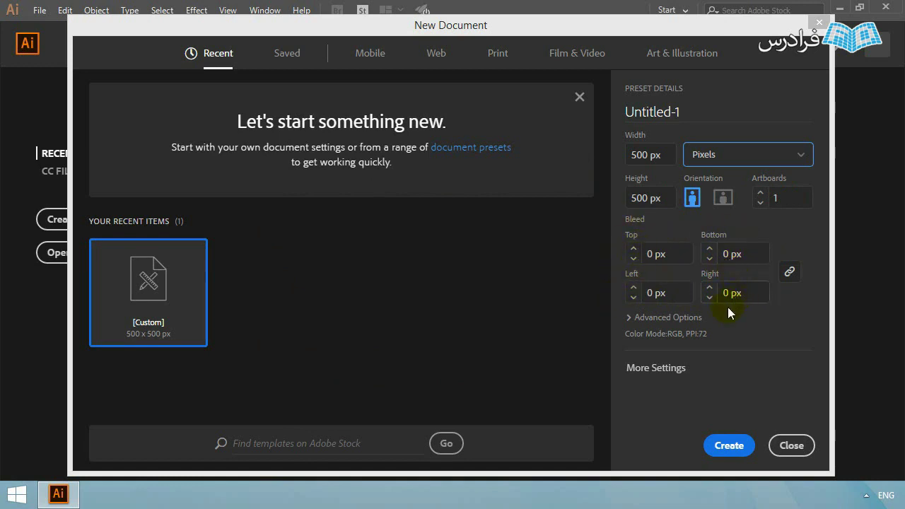
pyautogui.click(629, 318)
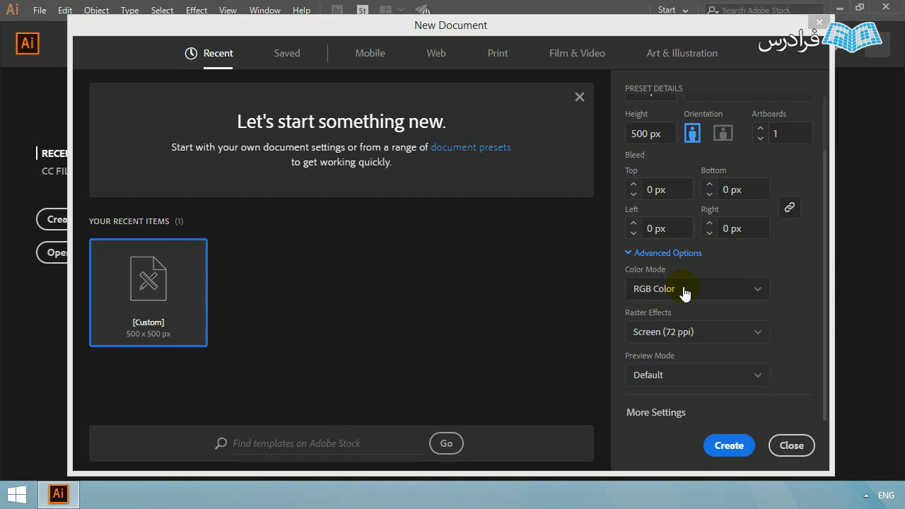
# Try the Color Mode choices, switching between CMYK and RGB
pyautogui.click(683, 290)
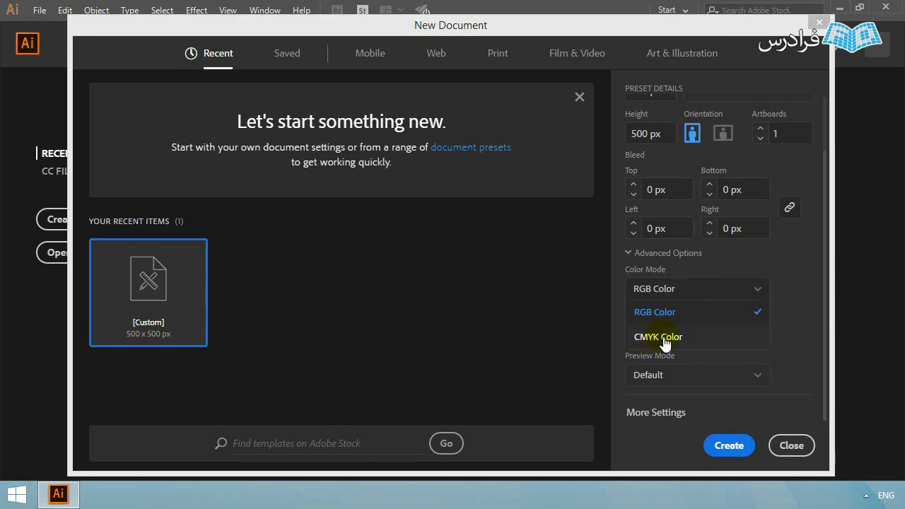
pyautogui.click(663, 337)
pyautogui.click(689, 290)
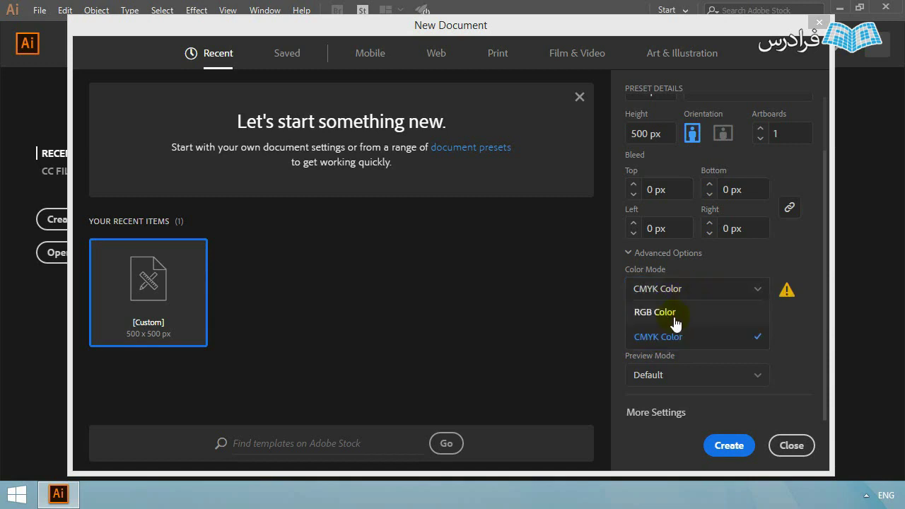
pyautogui.click(672, 312)
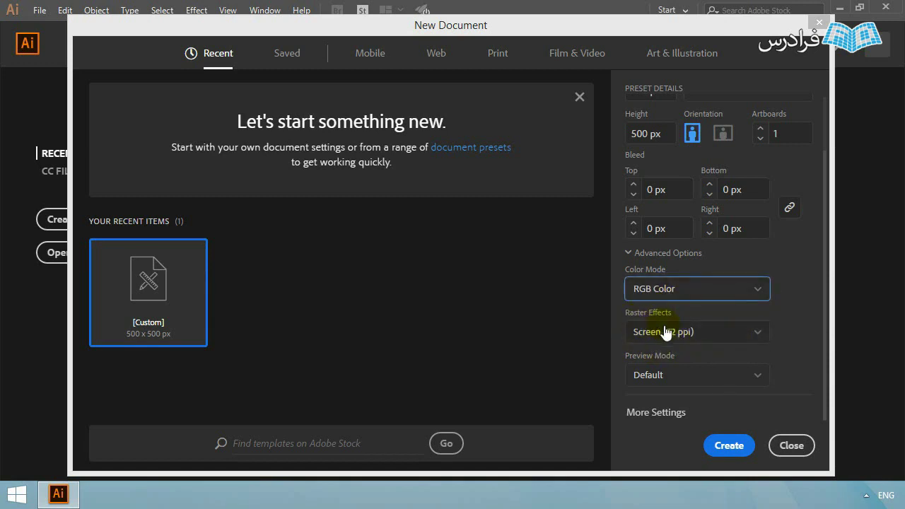
# Keep 72 ppi raster effects and Default preview mode, then collapse Advanced Options
pyautogui.click(702, 340)
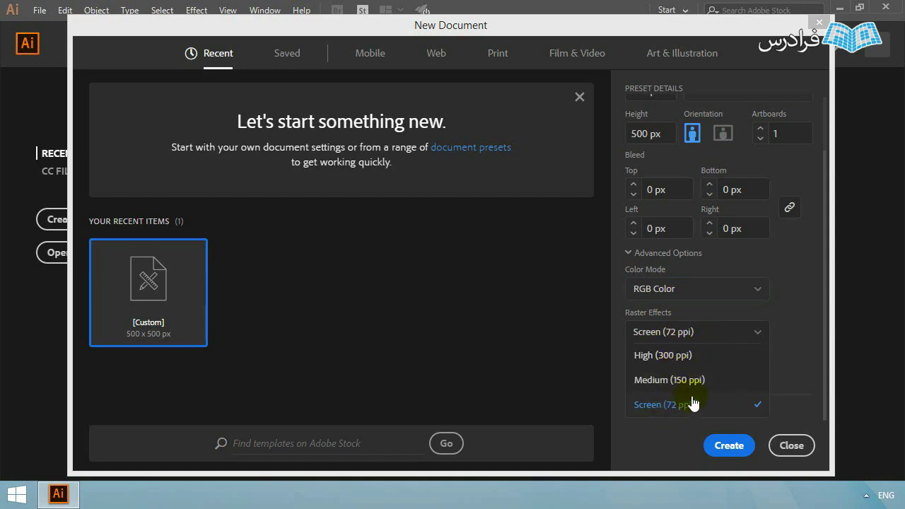
pyautogui.click(782, 339)
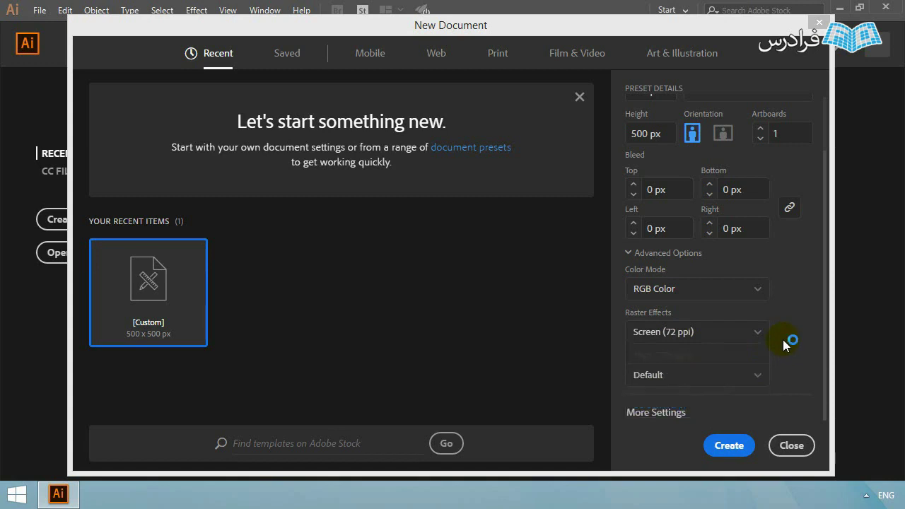
pyautogui.click(703, 376)
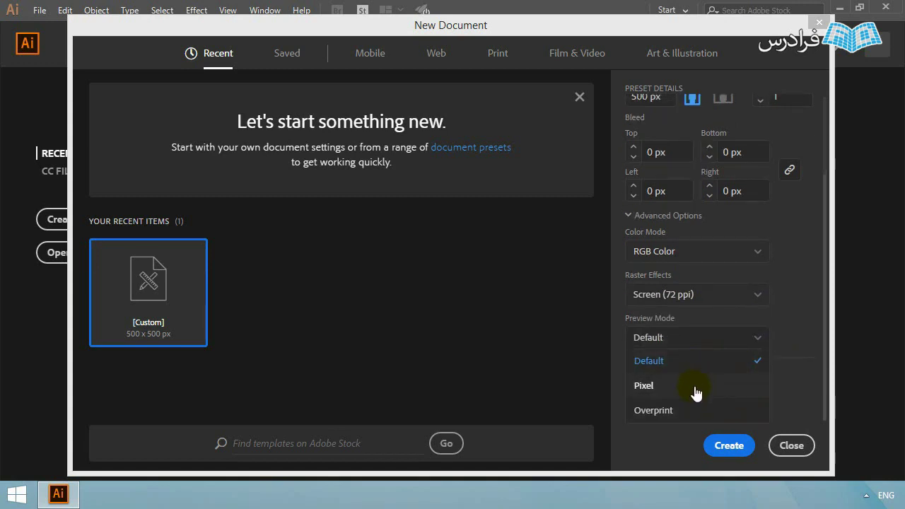
pyautogui.click(789, 359)
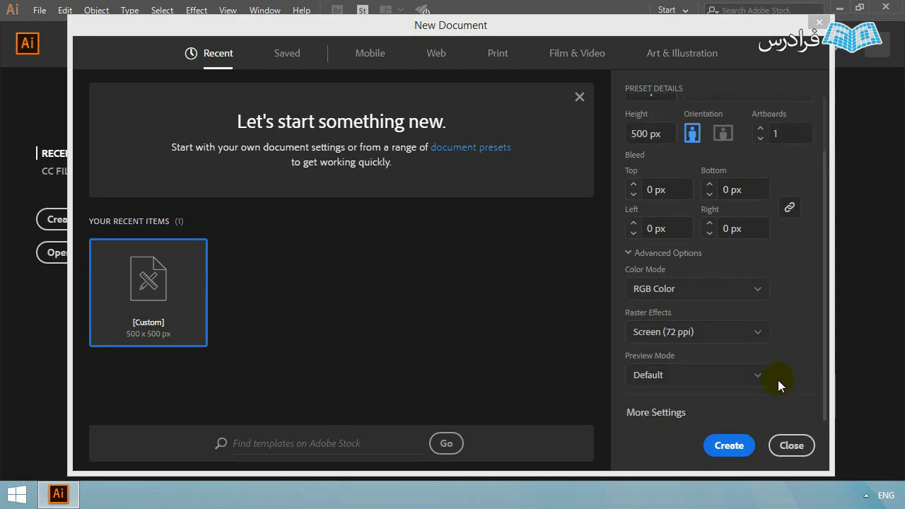
pyautogui.click(629, 253)
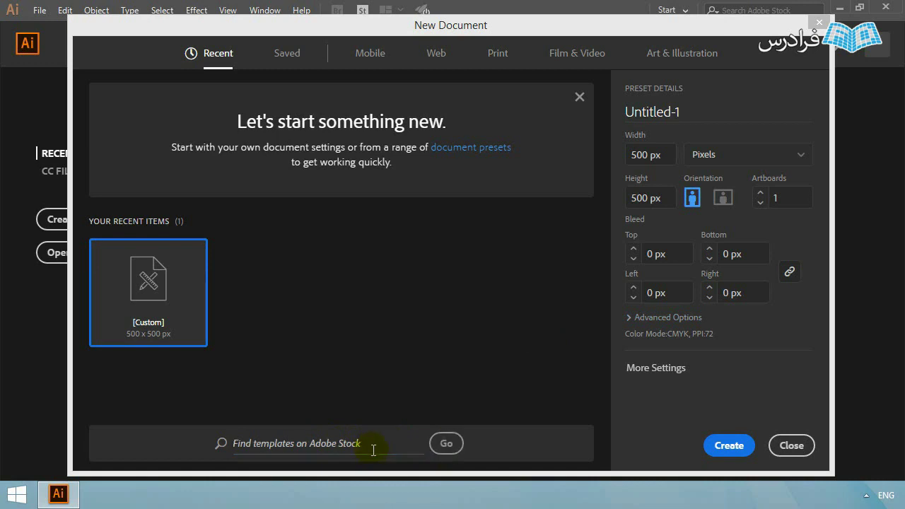
# Browse the Adobe Stock search, Saved templates and Mobile presets (iPhone 6/6s, 750 × 1334 px)
pyautogui.click(374, 449)
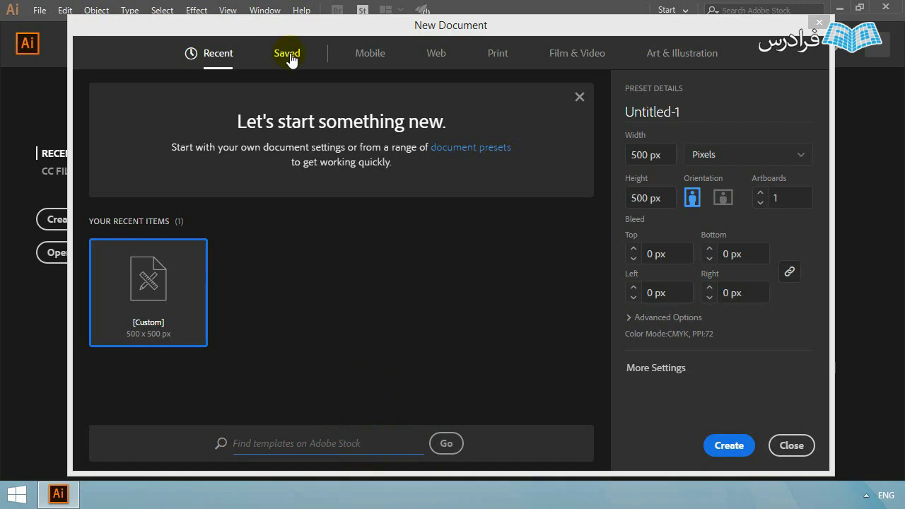
pyautogui.click(290, 55)
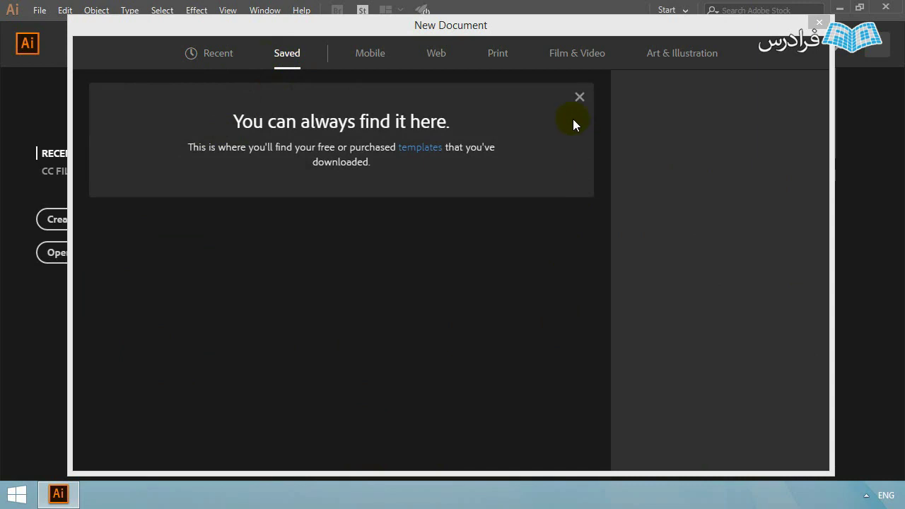
pyautogui.click(367, 60)
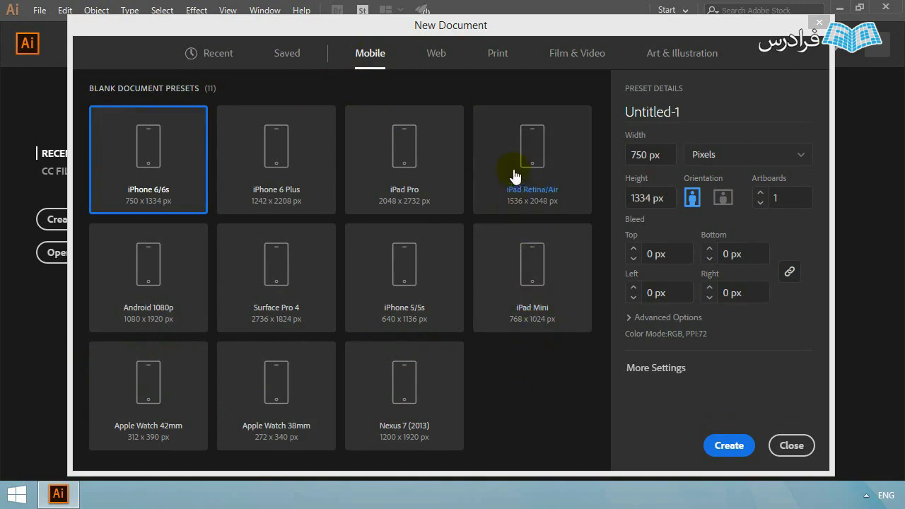
# Browse the Web, Print and Film & Video presets, then reselect the Recent Custom 500 × 500 px item
pyautogui.click(439, 60)
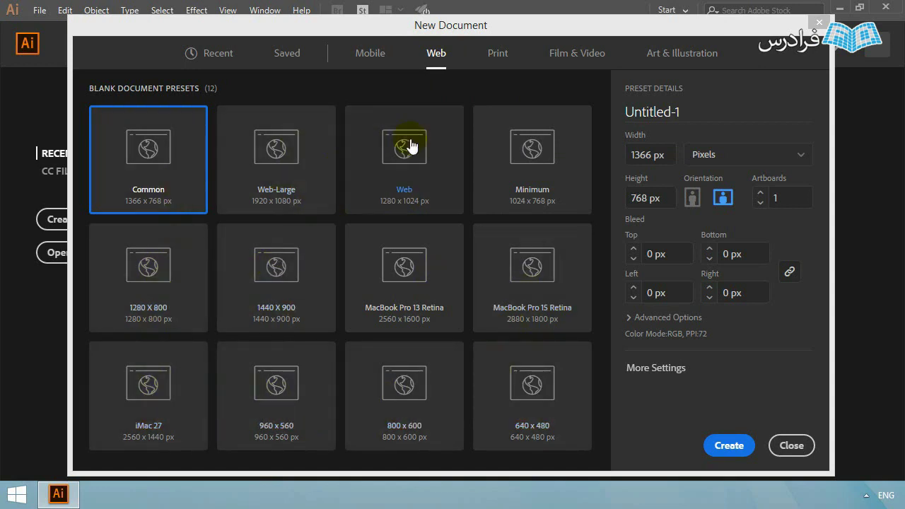
pyautogui.click(496, 55)
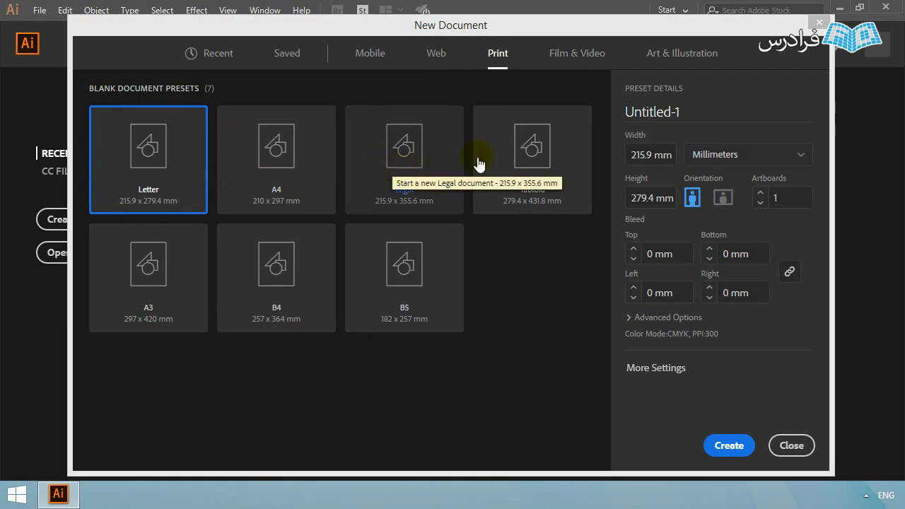
pyautogui.click(565, 55)
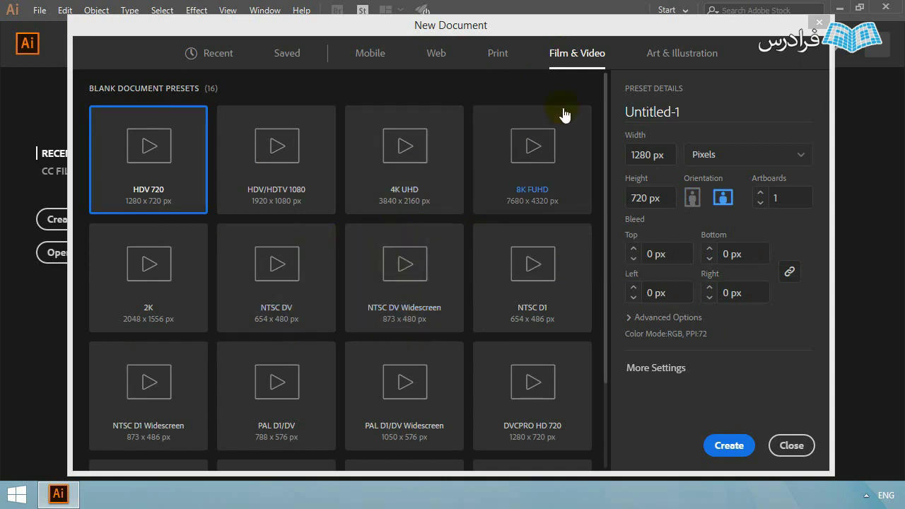
pyautogui.click(207, 55)
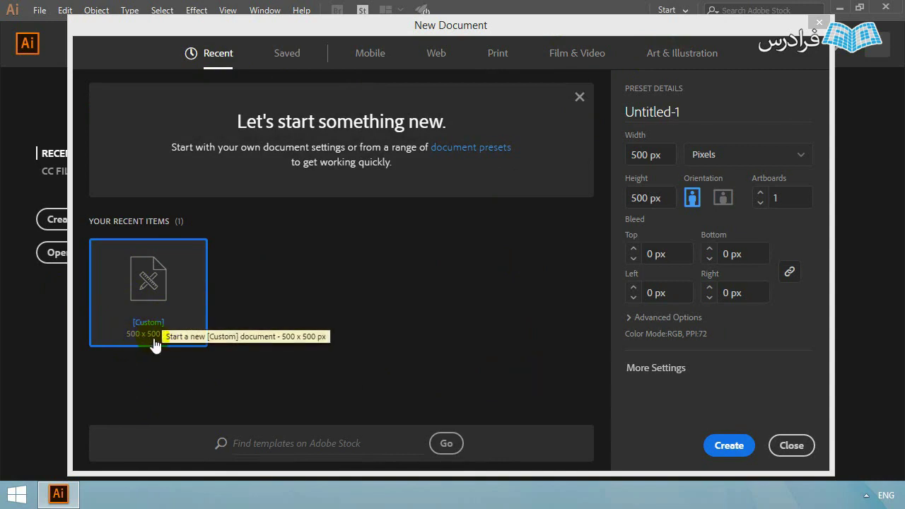
# Create the 500 × 500 px document and dismiss the 'Your design space' welcome tour with Okay
pyautogui.click(748, 450)
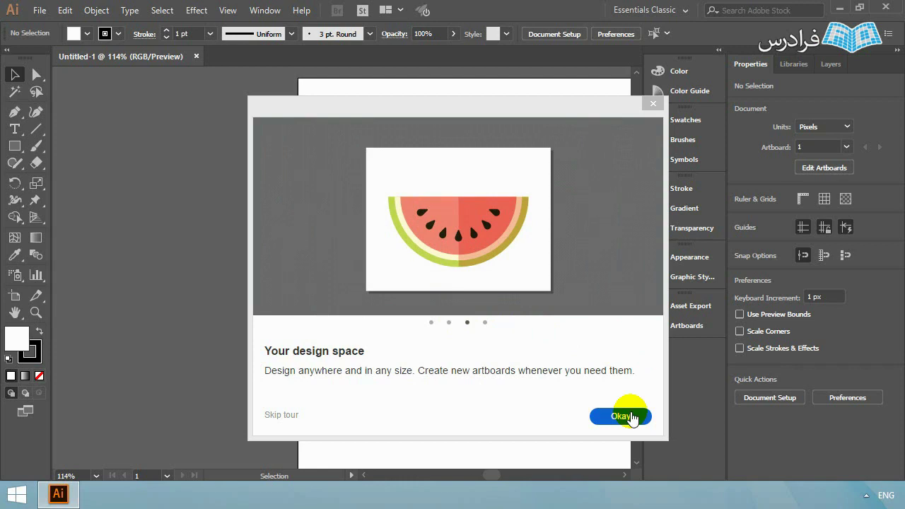
pyautogui.click(632, 418)
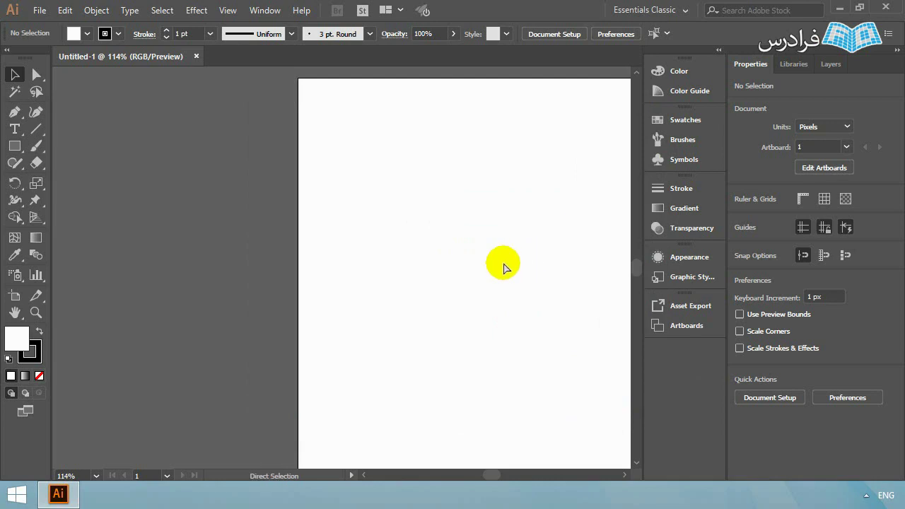
# Fit the artboard in the window, show rulers, and keep Pixels as the ruler unit
pyautogui.hotkey('ctrl', '0')
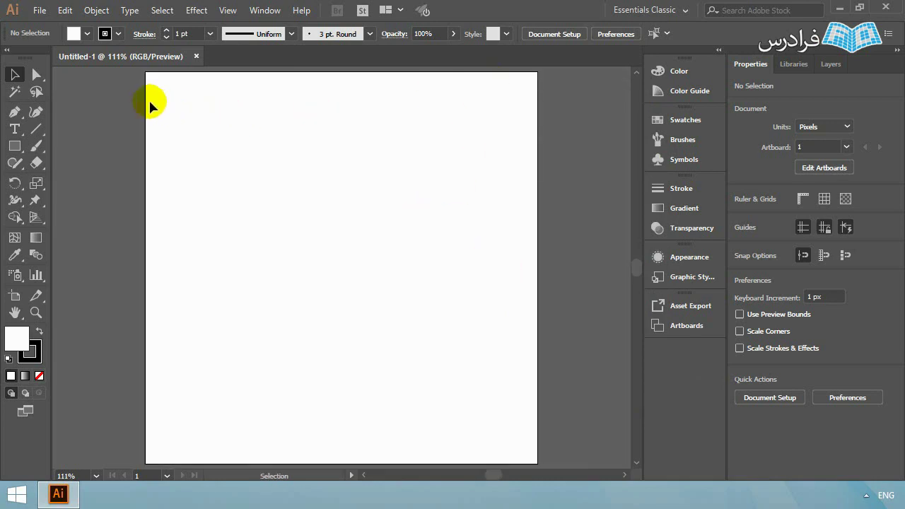
pyautogui.scroll(-1, 504, 367)
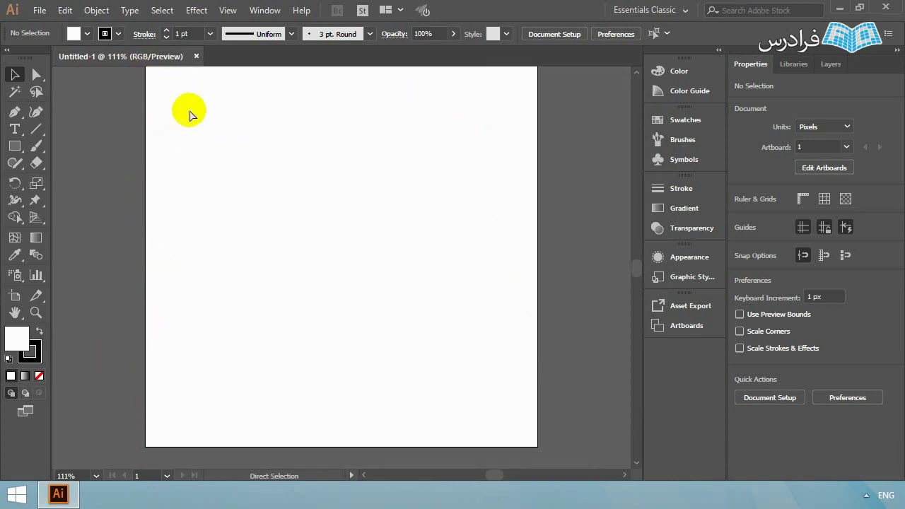
pyautogui.hotkey('ctrl', 'r')
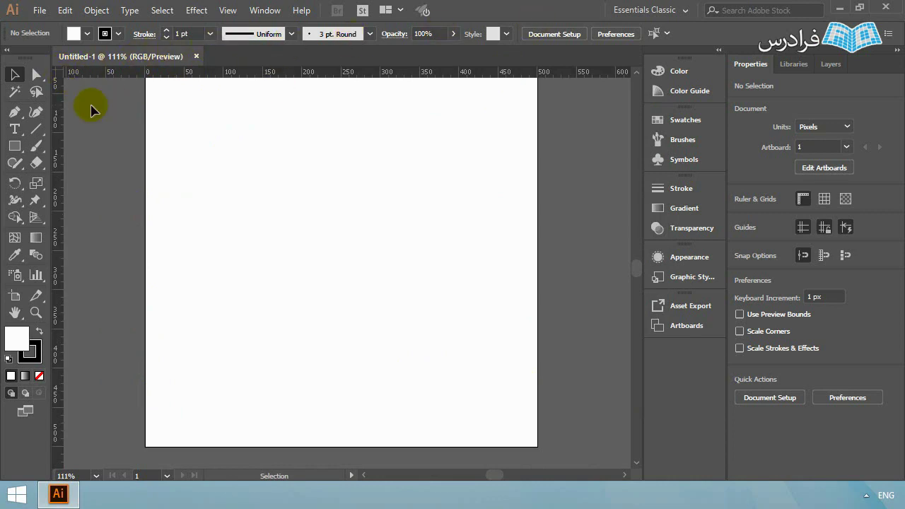
pyautogui.rightClick(84, 71)
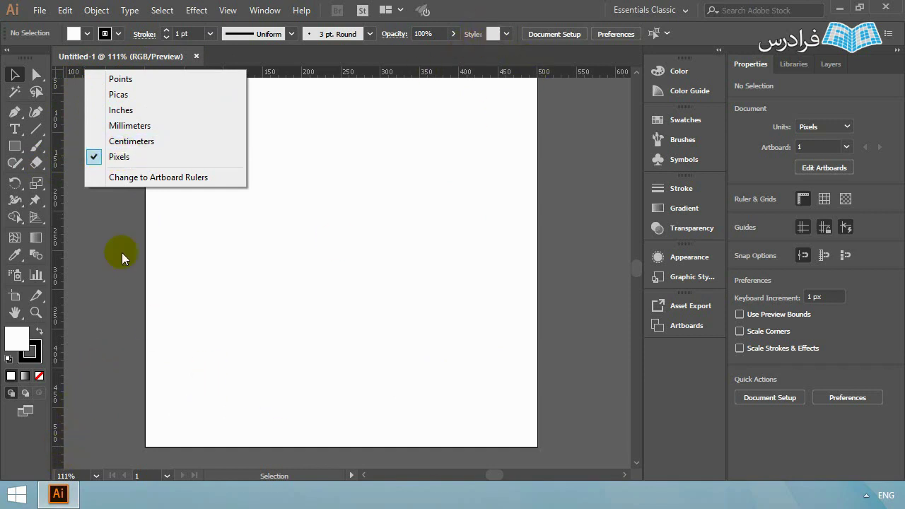
pyautogui.click(108, 233)
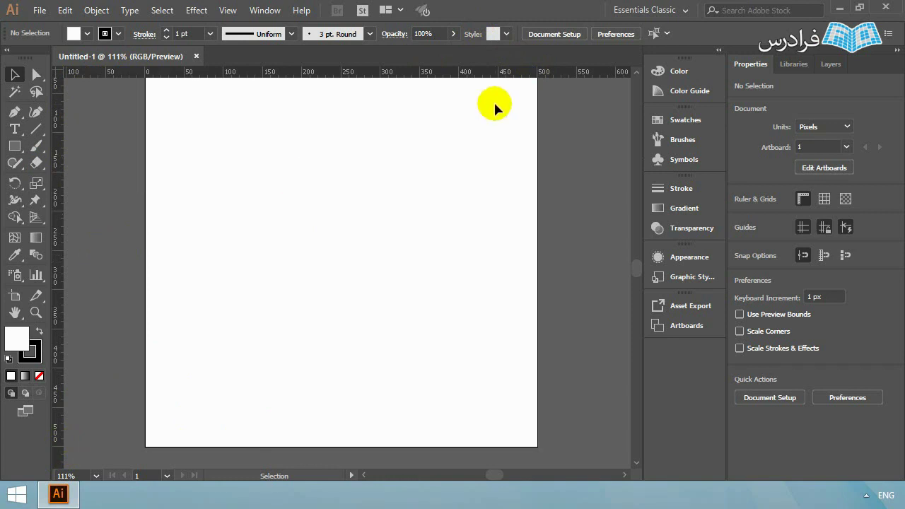
pyautogui.scroll(1, 246, 198)
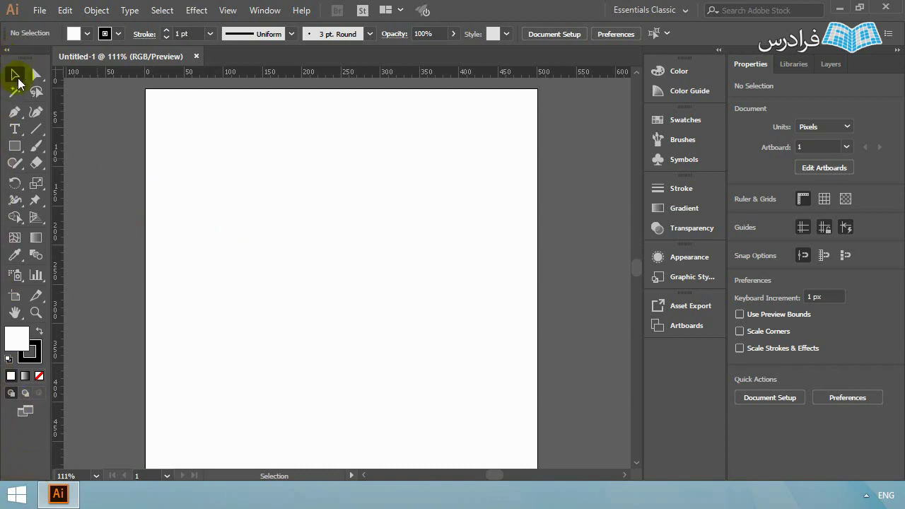
# Undock the Tools panel and float it higher over the left part of the artboard
pyautogui.moveTo(23, 56); pyautogui.dragTo(214, 161)
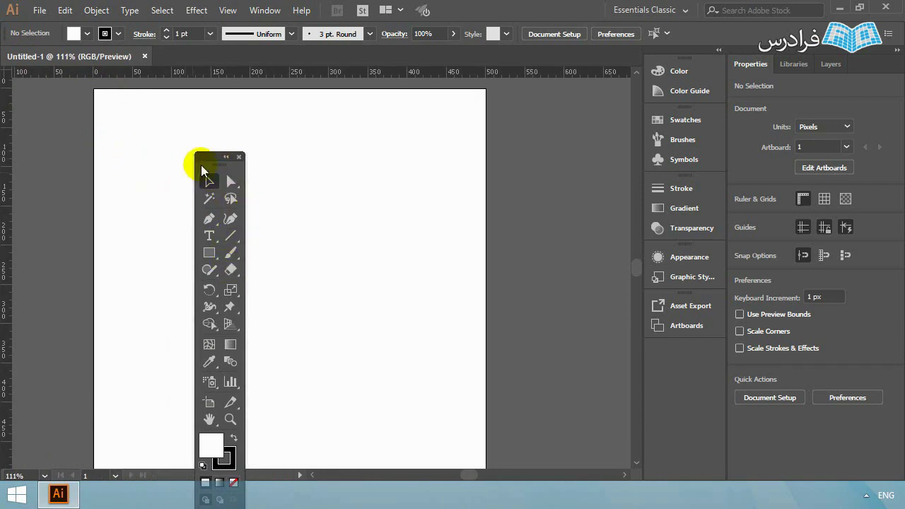
pyautogui.moveTo(212, 158)
pyautogui.mouseDown()
pyautogui.moveTo(196, 101)
pyautogui.moveTo(198, 113)
pyautogui.mouseUp()
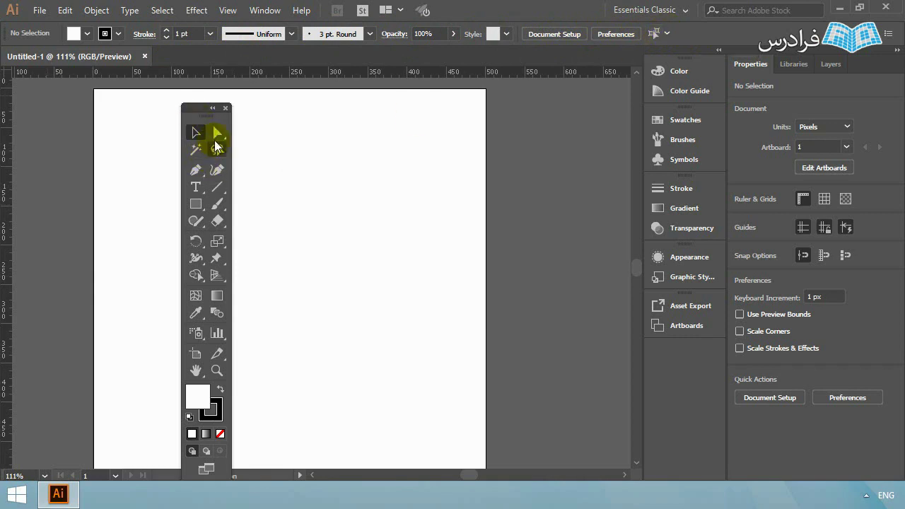
# Select the Puppet Warp Tool from its group and drag the Tools panel toward the left edge
pyautogui.click(217, 205)
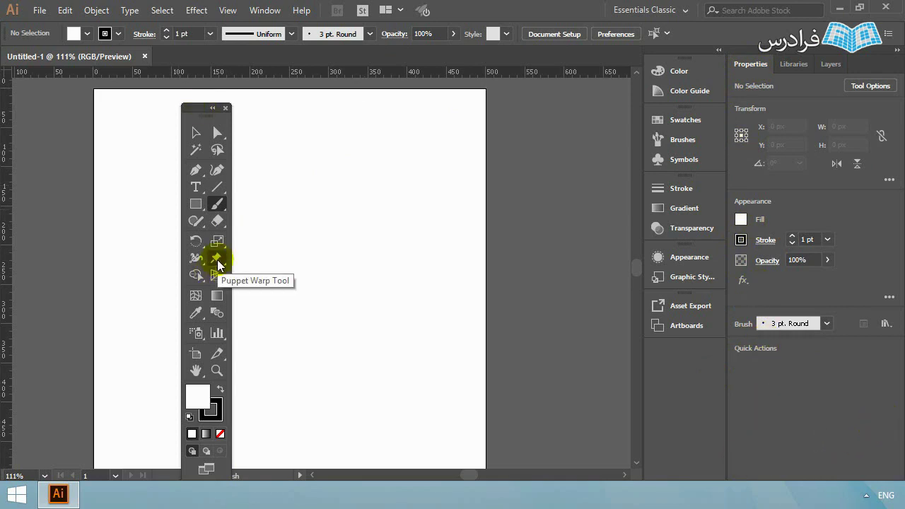
pyautogui.click(218, 258)
pyautogui.click(218, 259)
pyautogui.click(217, 260)
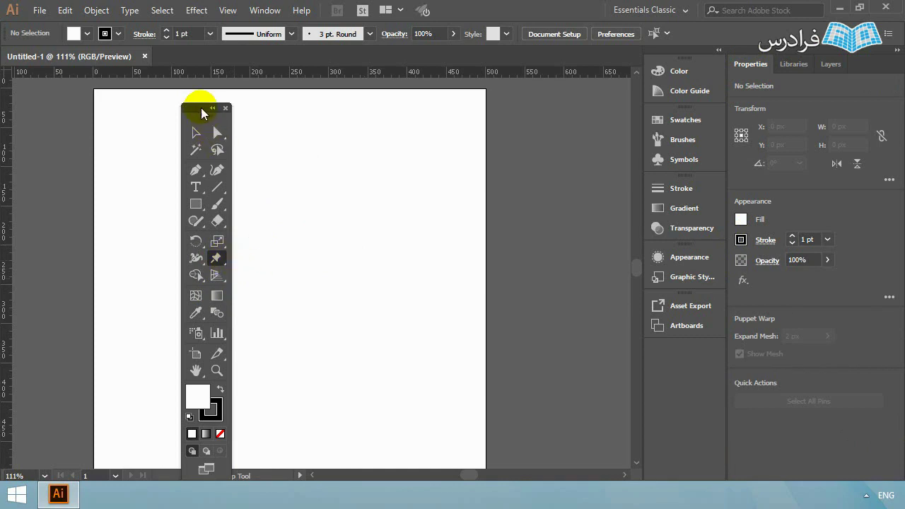
pyautogui.moveTo(199, 109)
pyautogui.mouseDown()
pyautogui.moveTo(182, 98)
pyautogui.moveTo(146, 107)
pyautogui.mouseUp()
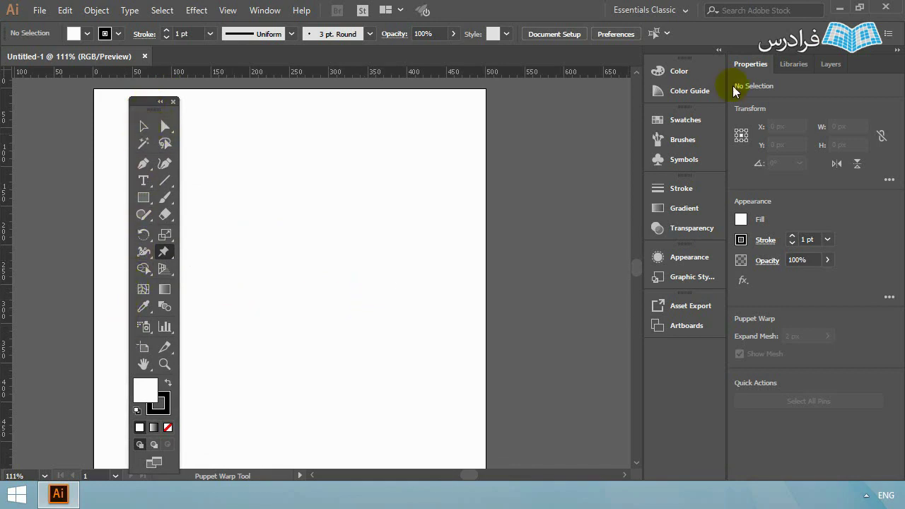
pyautogui.moveTo(149, 110); pyautogui.dragTo(1, 120)
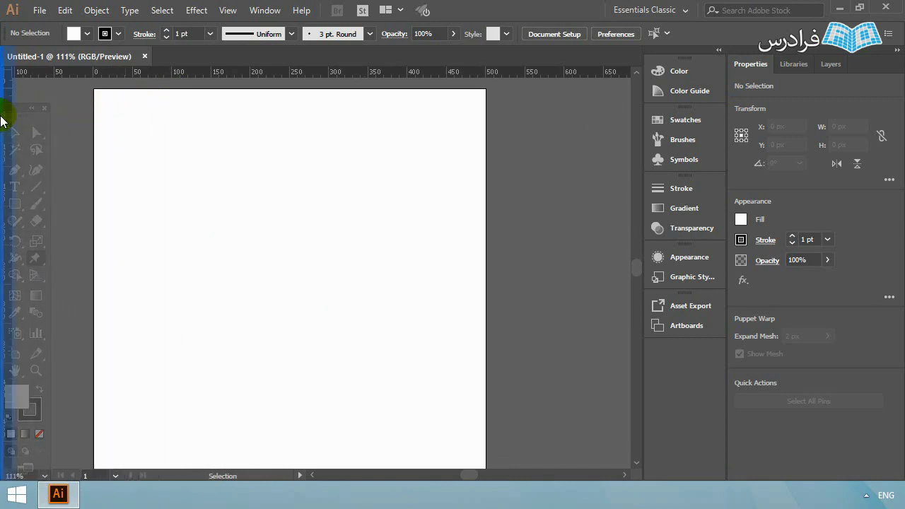
# Dock the Tools panel at the left edge and leave the right-side panels collapsed to icons
pyautogui.moveTo(1, 121); pyautogui.dragTo(2, 122)
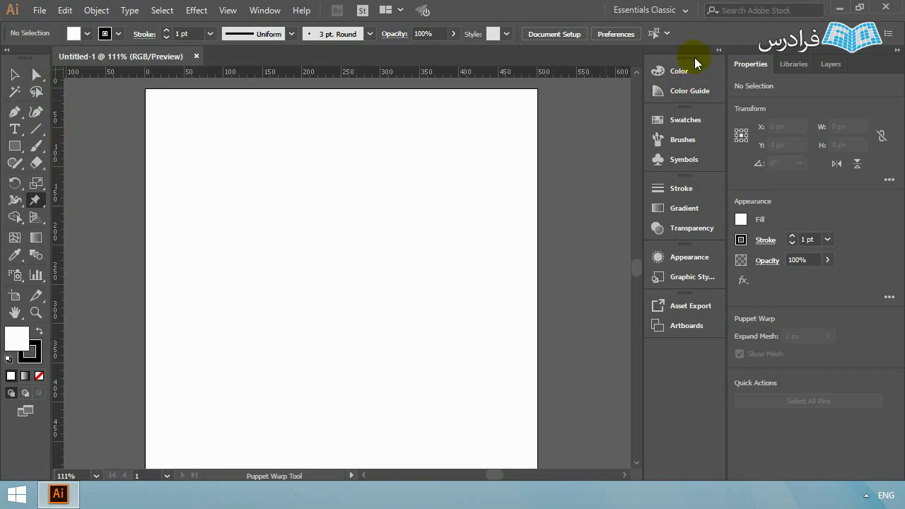
pyautogui.click(719, 54)
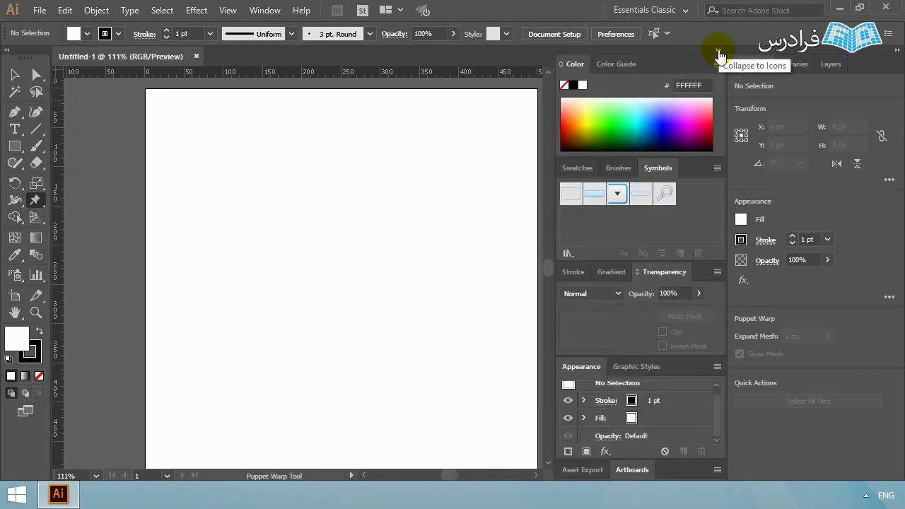
pyautogui.click(719, 53)
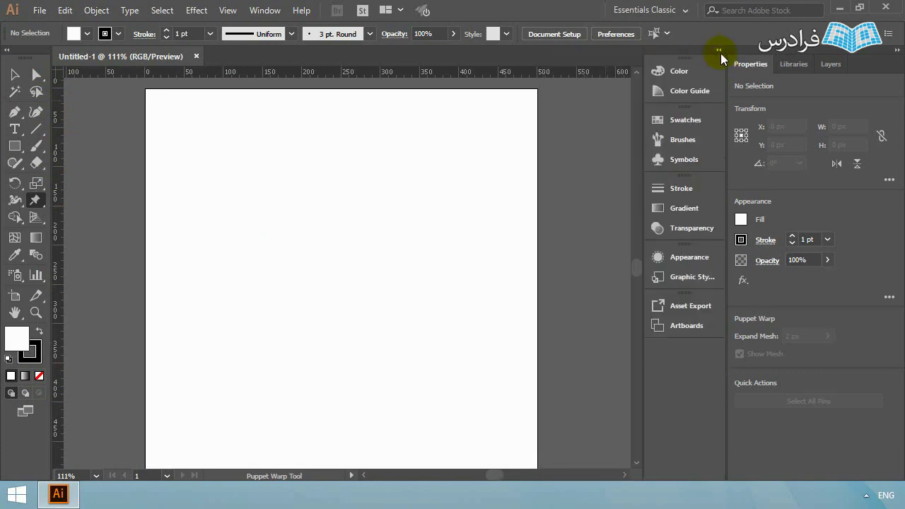
pyautogui.click(718, 54)
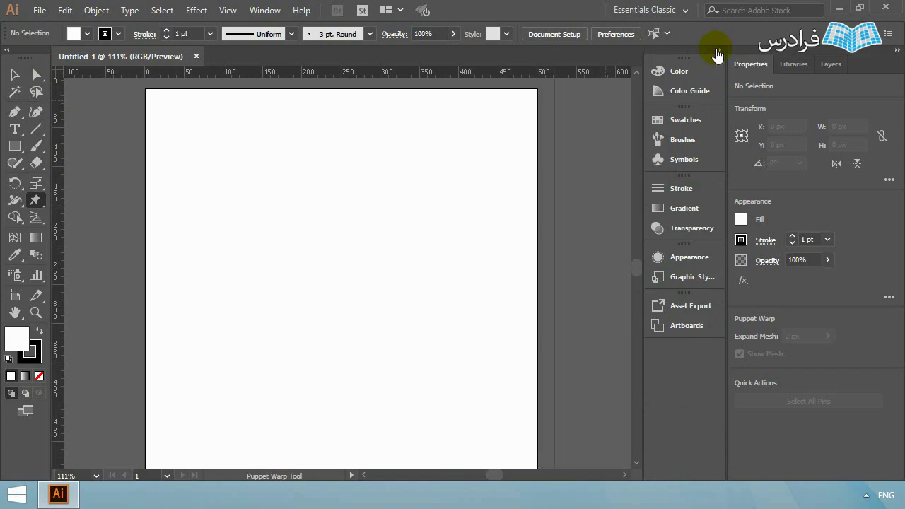
pyautogui.click(717, 54)
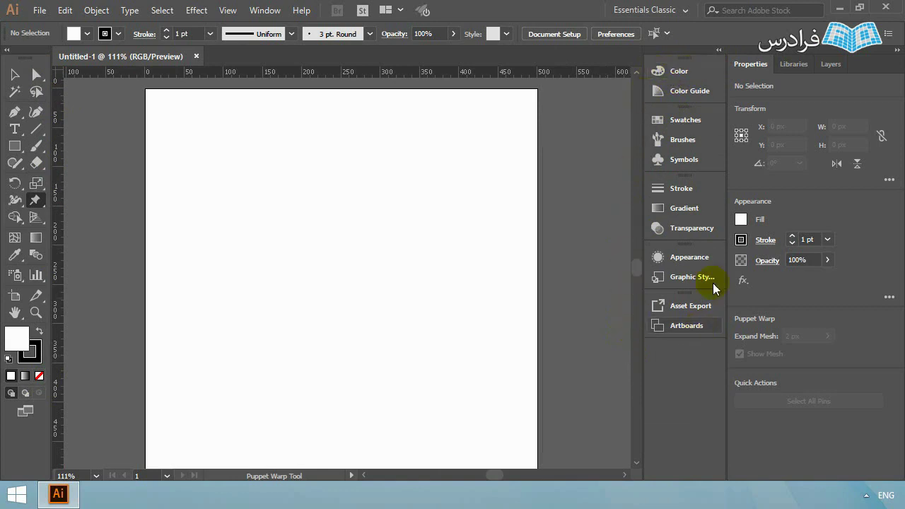
# Peek at the Color panel, then enlarge the Swatches panel to show every swatch and close it
pyautogui.click(680, 75)
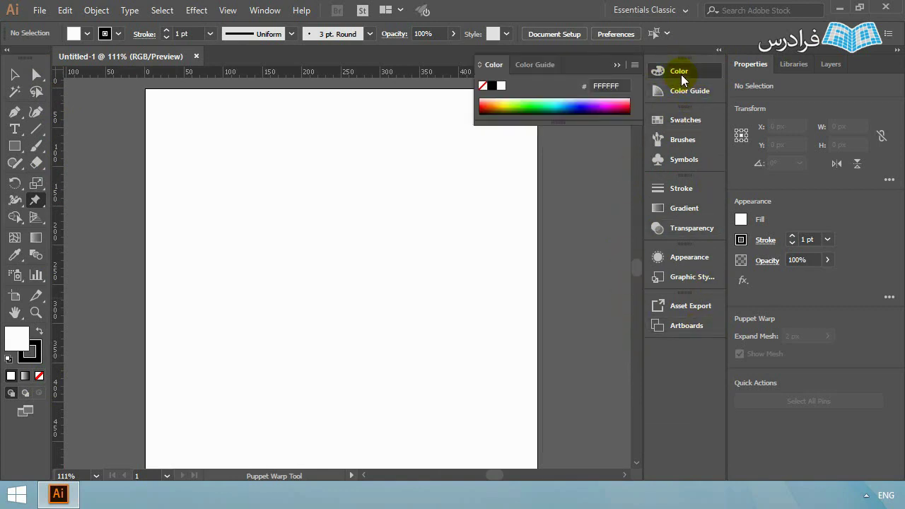
pyautogui.click(681, 75)
pyautogui.click(689, 122)
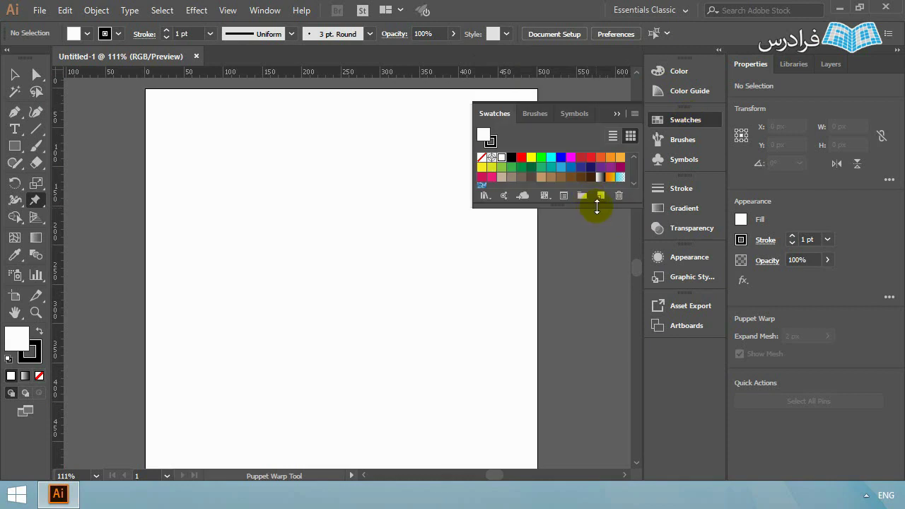
pyautogui.moveTo(598, 212)
pyautogui.mouseDown()
pyautogui.moveTo(588, 267)
pyautogui.moveTo(588, 241)
pyautogui.mouseUp()
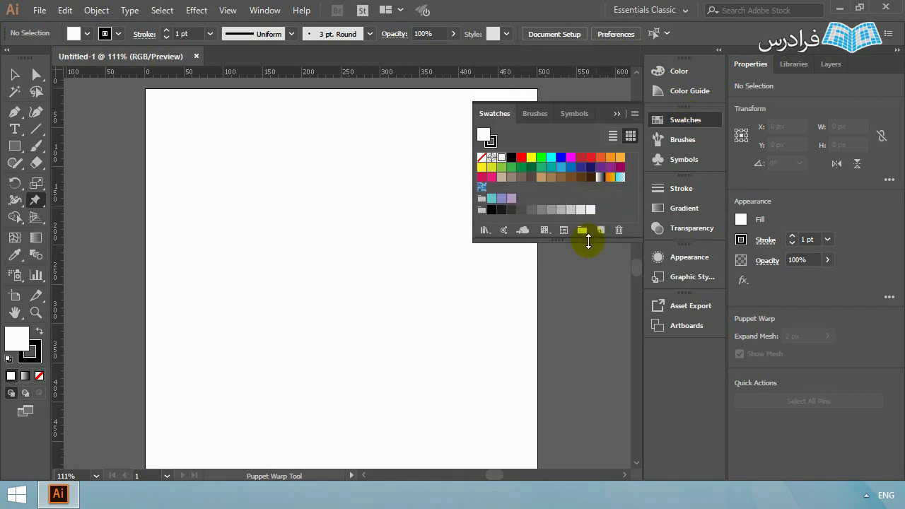
pyautogui.click(693, 122)
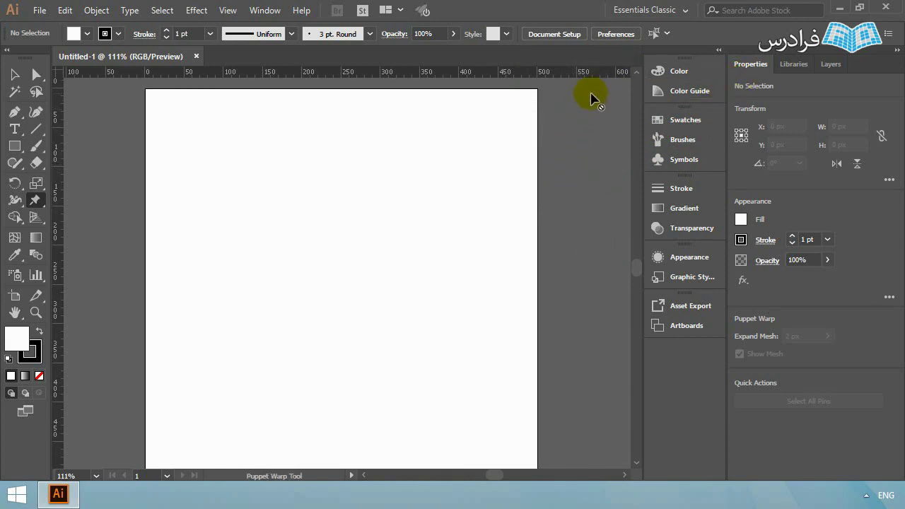
pyautogui.scroll(3, 524, 216)
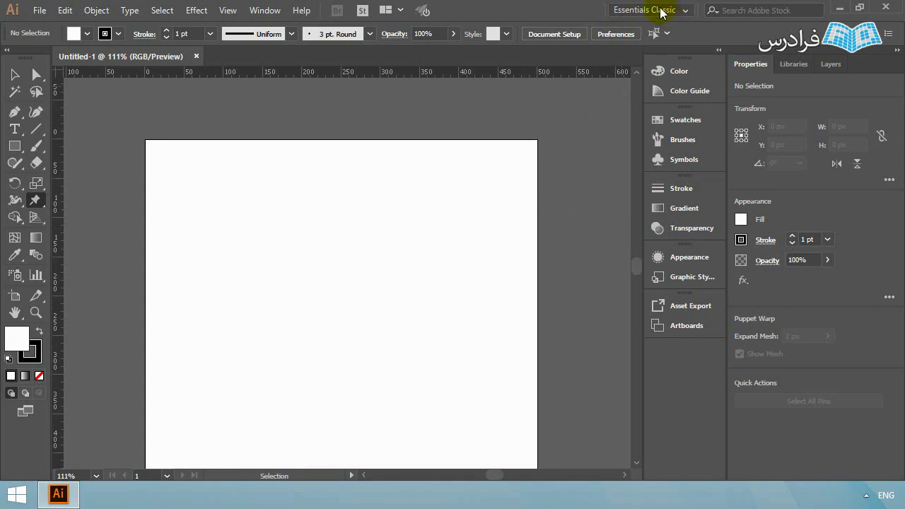
pyautogui.click(662, 12)
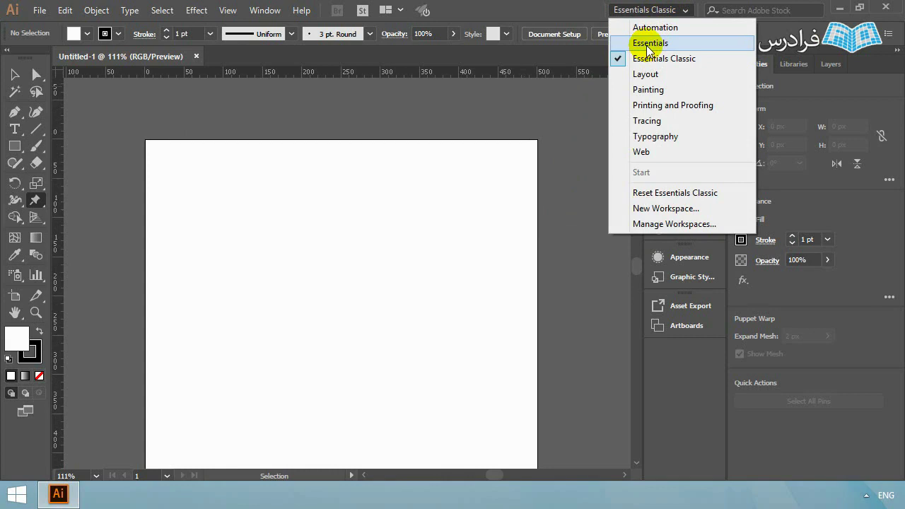
pyautogui.press('Escape')
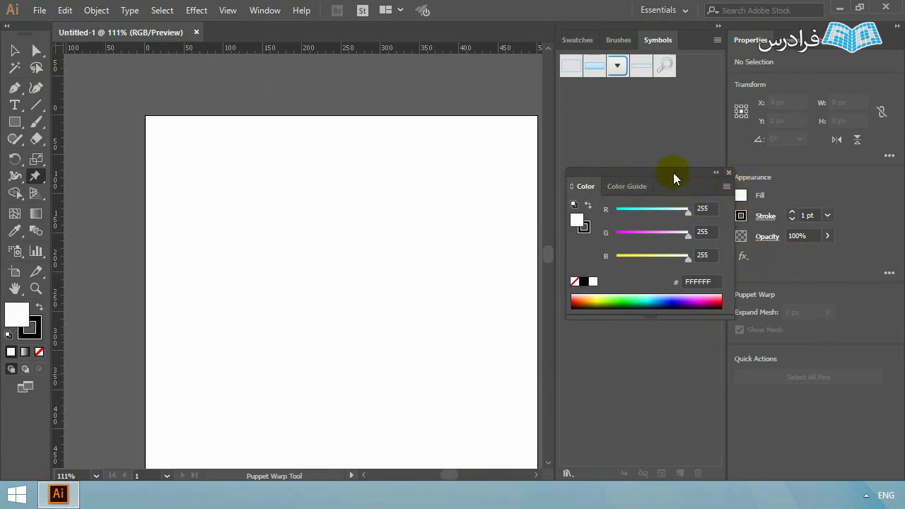
pyautogui.click(663, 10)
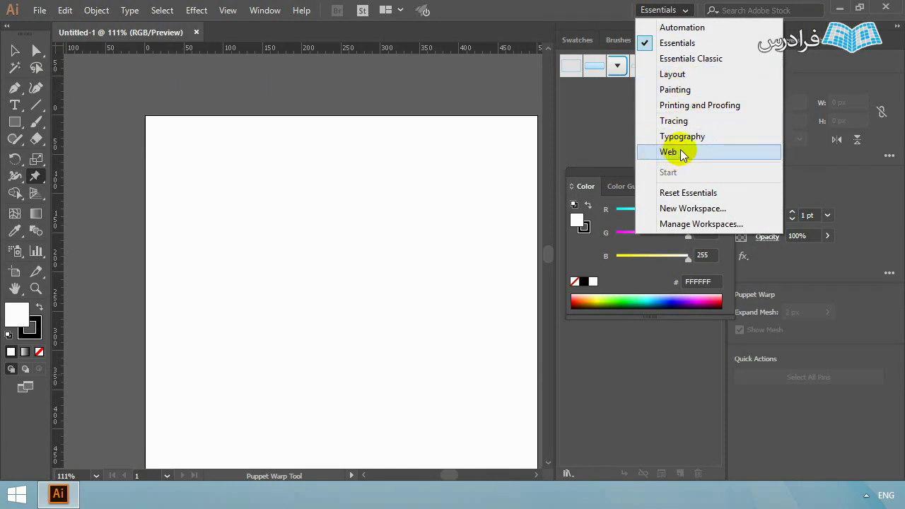
pyautogui.click(671, 11)
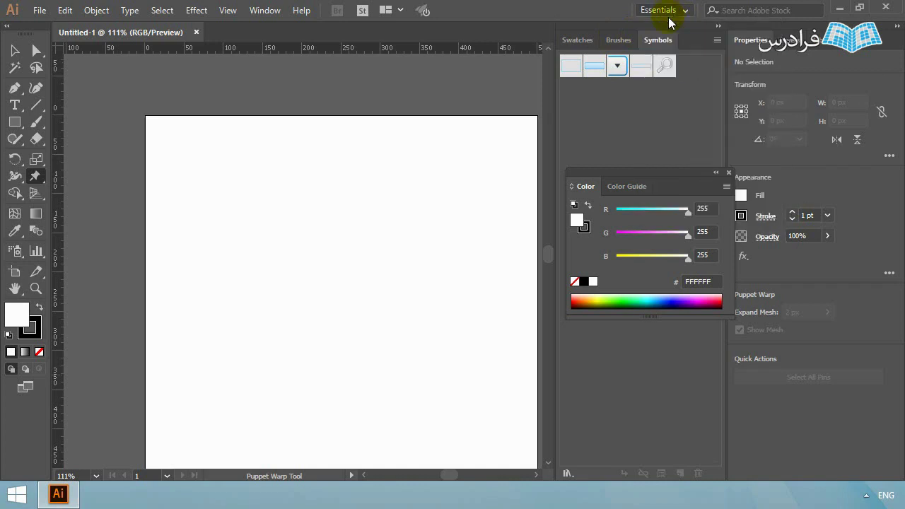
pyautogui.click(671, 11)
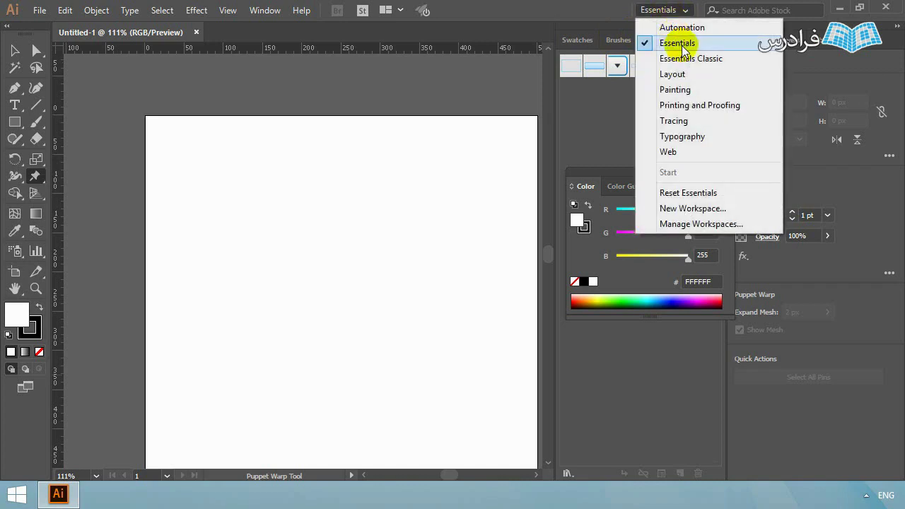
pyautogui.click(684, 138)
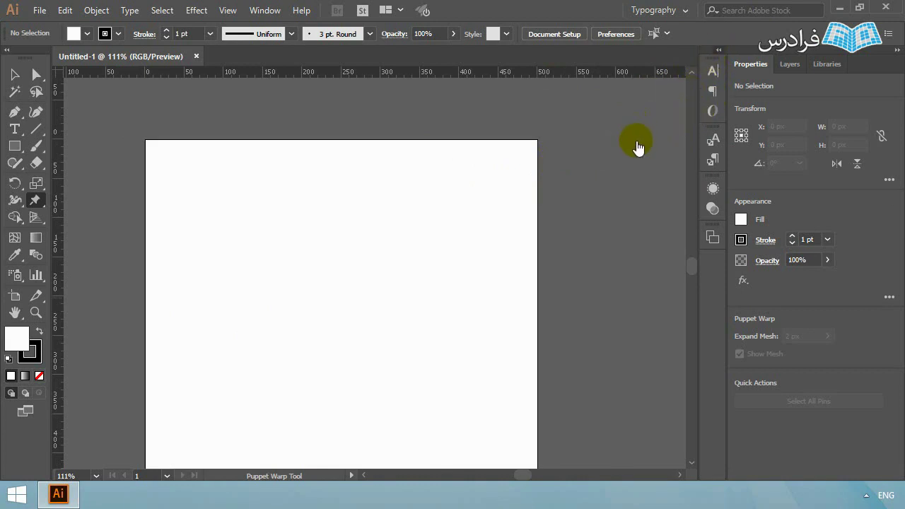
pyautogui.hotkey('ctrl', 't')
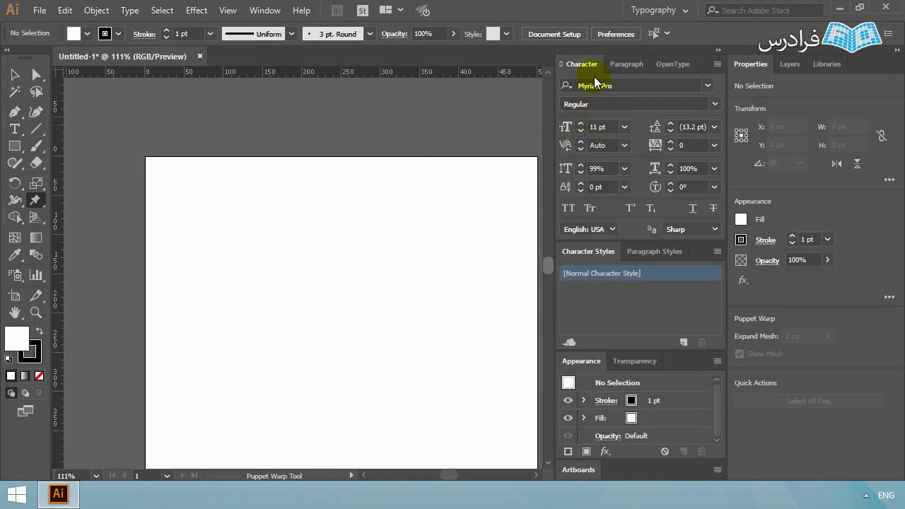
pyautogui.scroll(-1, 550, 266)
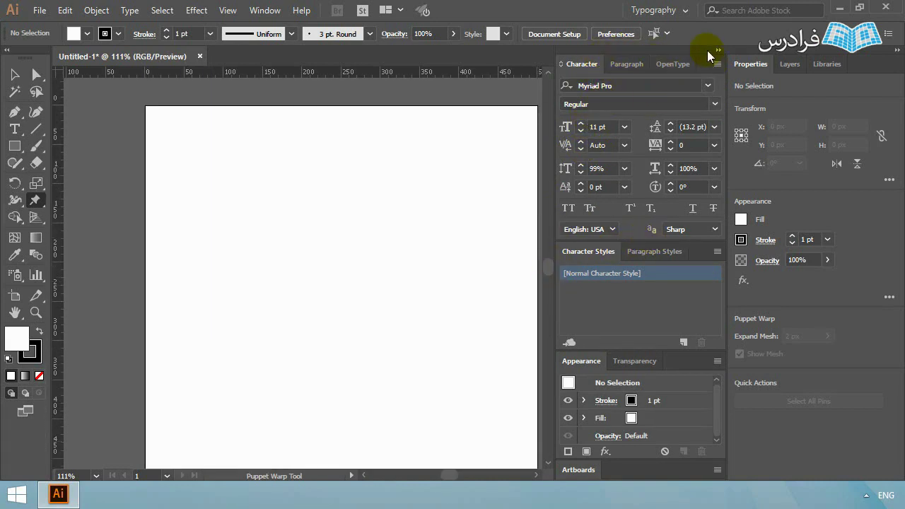
pyautogui.click(668, 34)
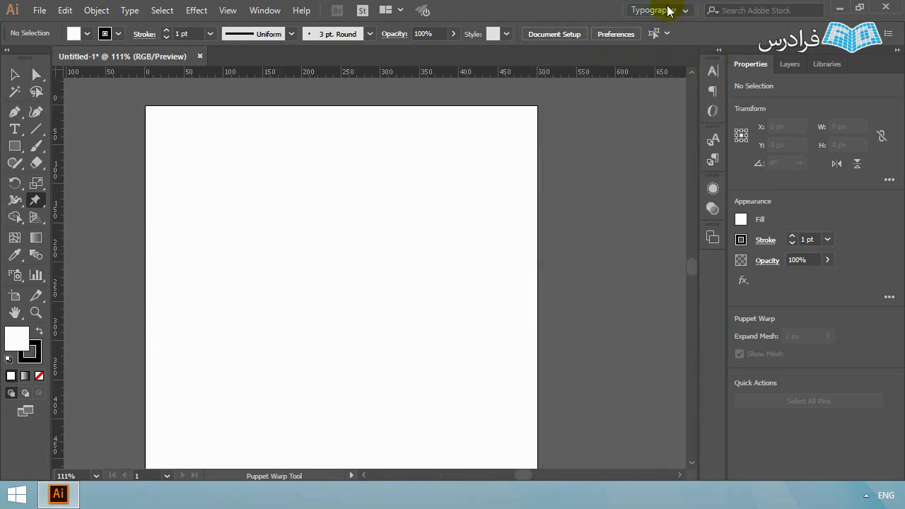
pyautogui.click(665, 12)
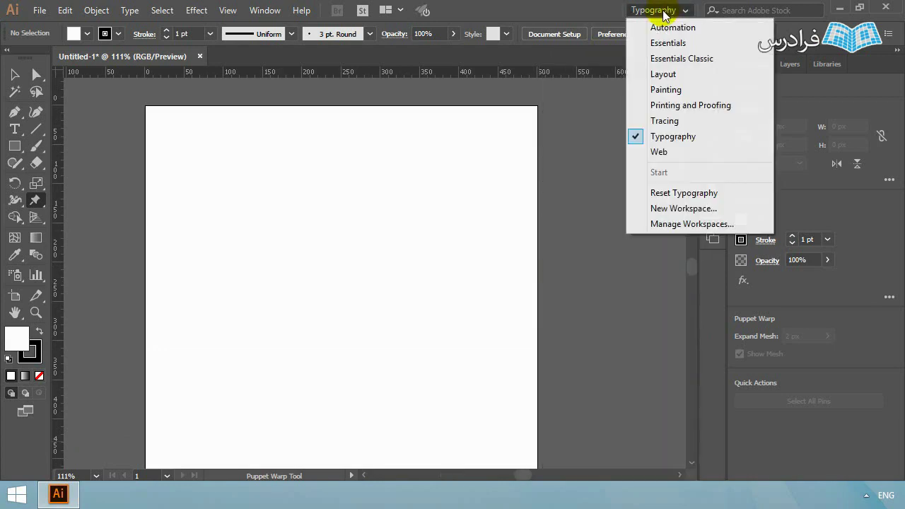
pyautogui.click(672, 54)
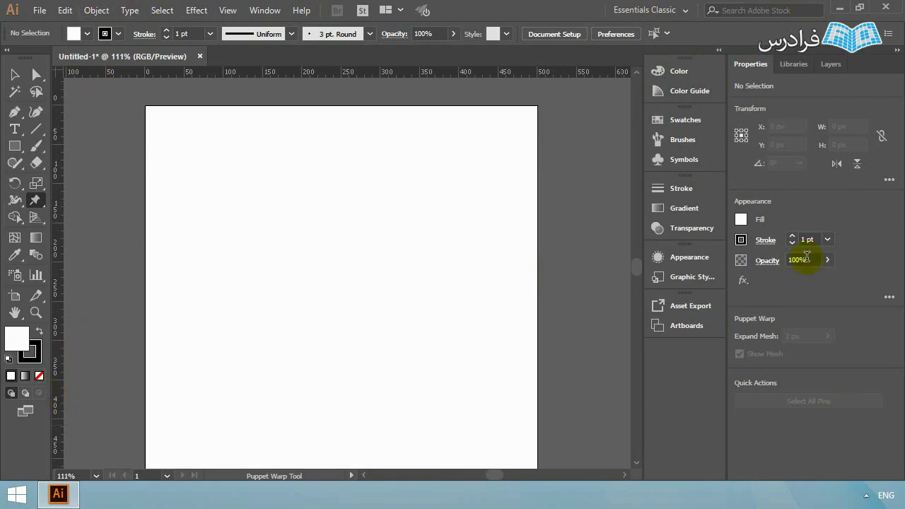
pyautogui.click(262, 12)
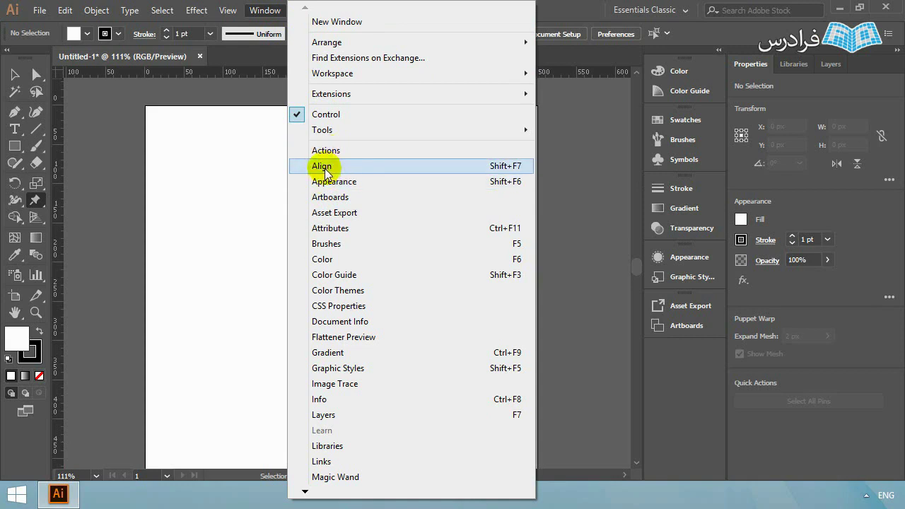
pyautogui.click(325, 169)
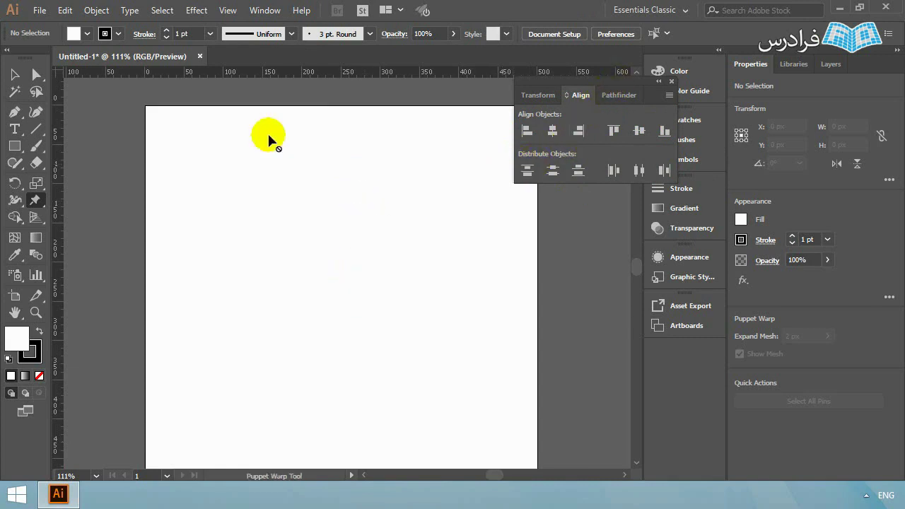
pyautogui.click(266, 10)
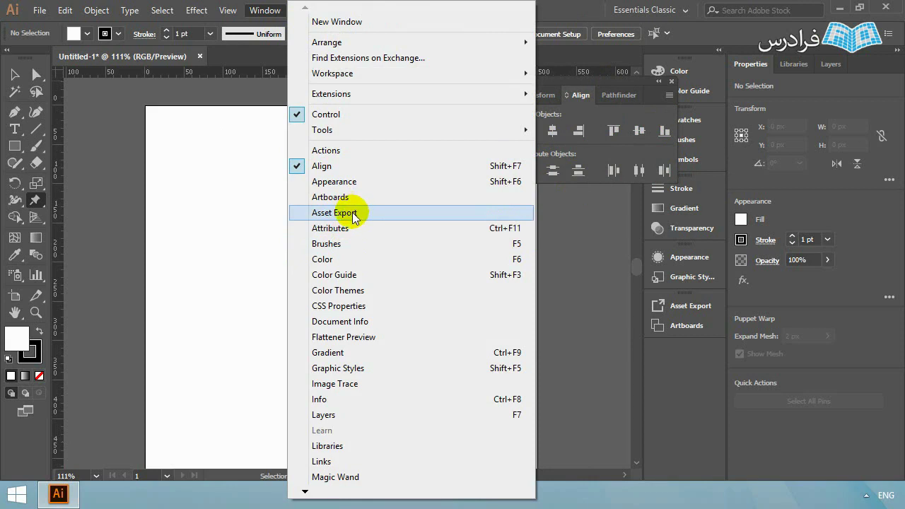
pyautogui.click(352, 212)
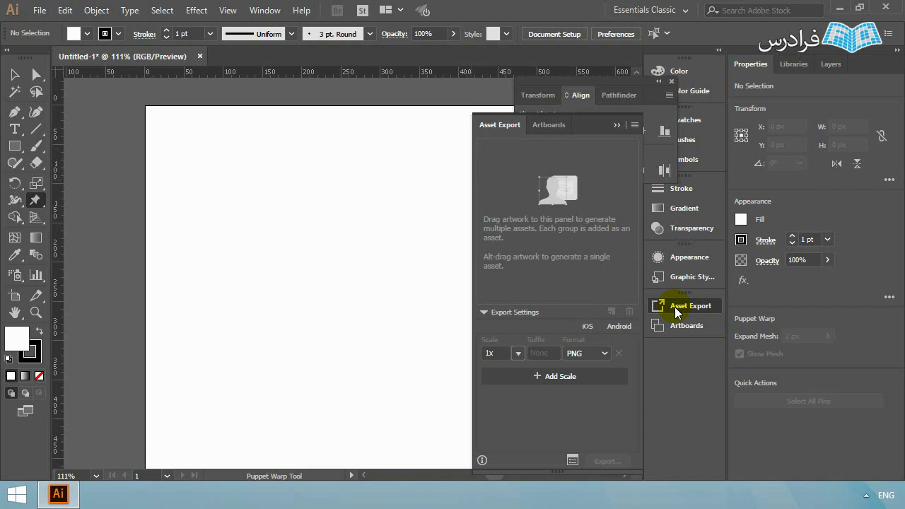
pyautogui.click(265, 10)
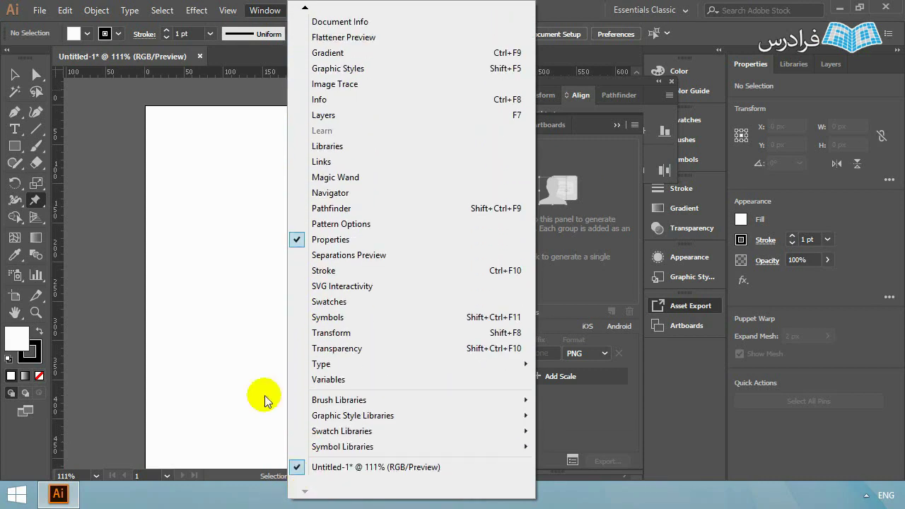
pyautogui.click(258, 371)
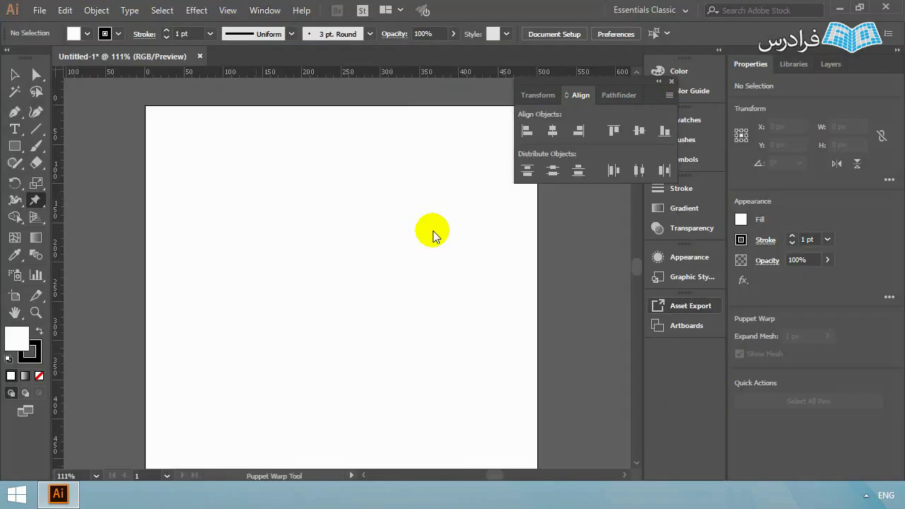
pyautogui.click(663, 304)
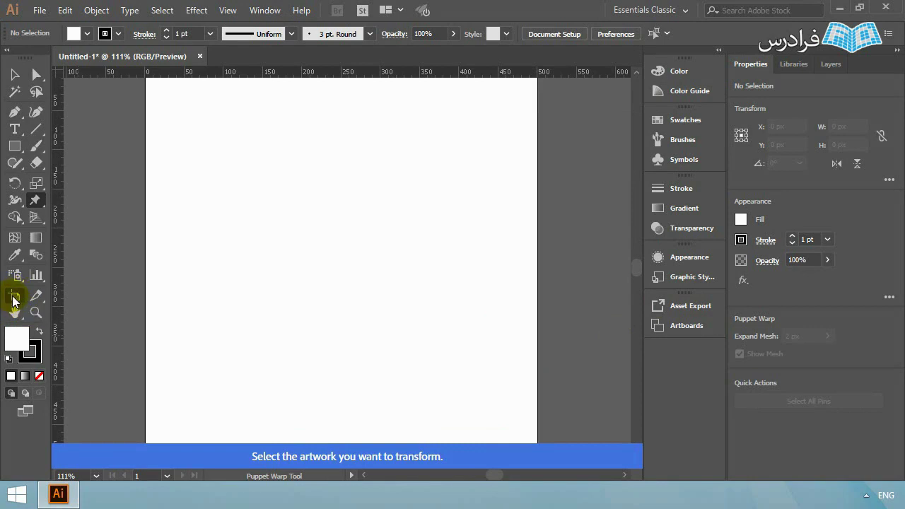
# Stretch Artboard 1's top edge upward so it measures 500 × 542.34 px
pyautogui.click(14, 296)
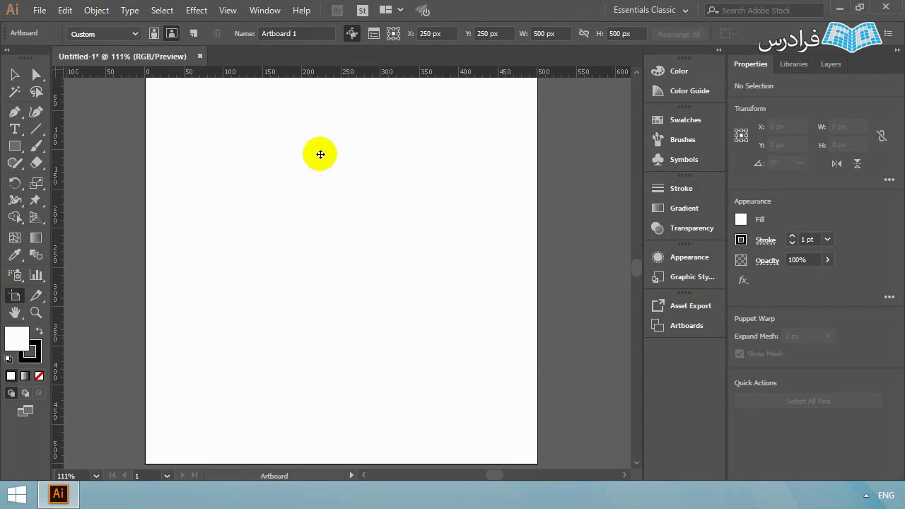
pyautogui.click(338, 145)
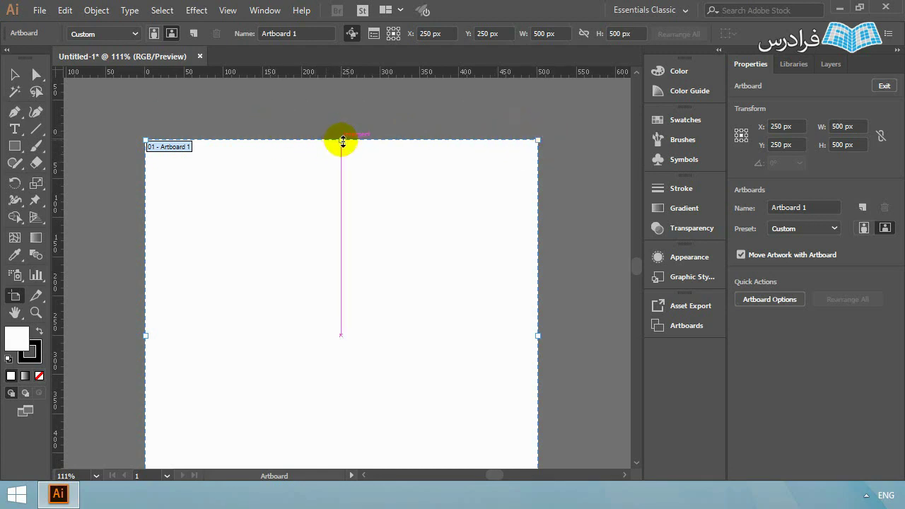
pyautogui.moveTo(341, 139); pyautogui.dragTo(341, 108)
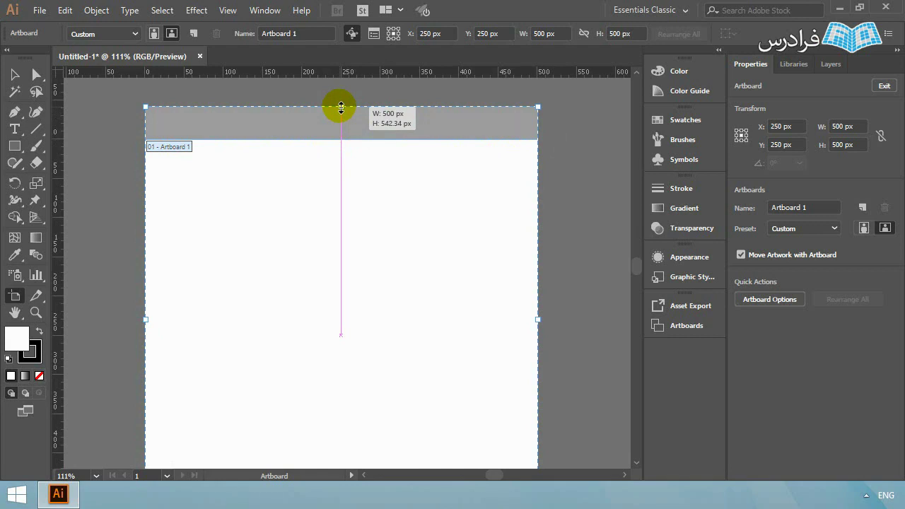
pyautogui.moveTo(340, 107); pyautogui.dragTo(341, 107)
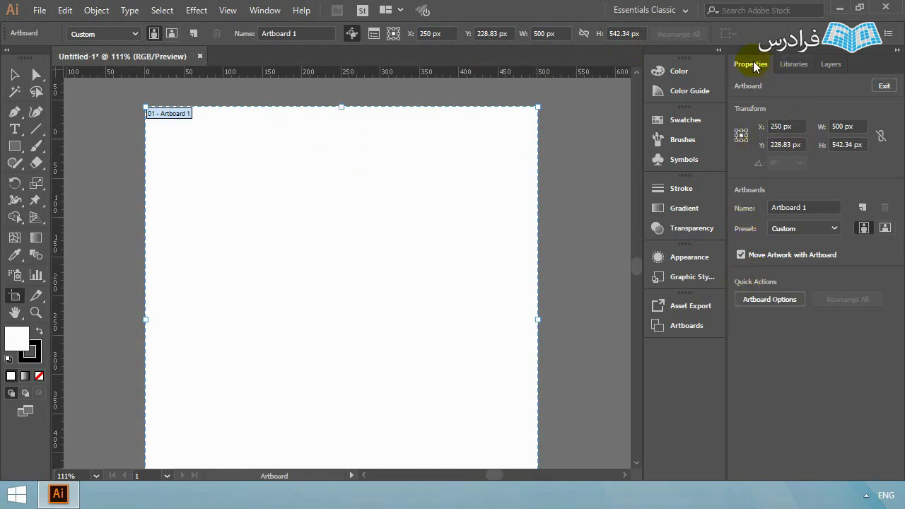
pyautogui.click(841, 126)
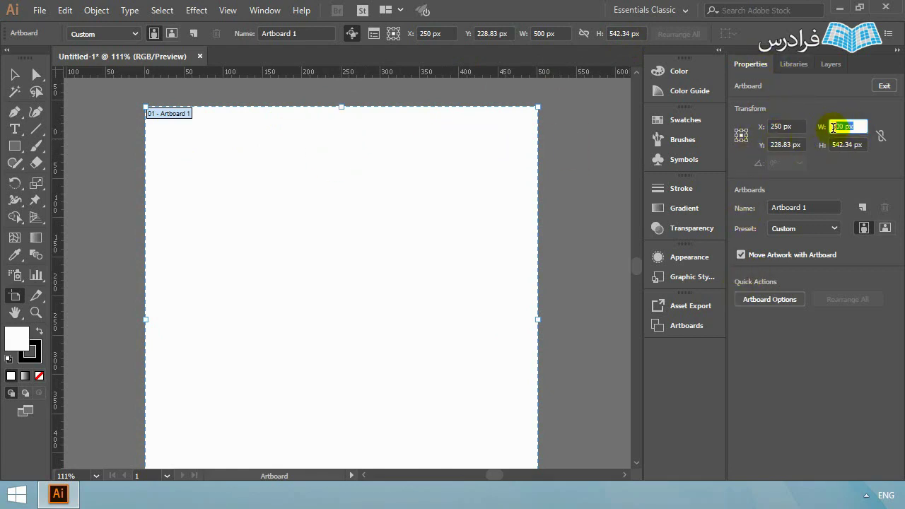
pyautogui.click(859, 145)
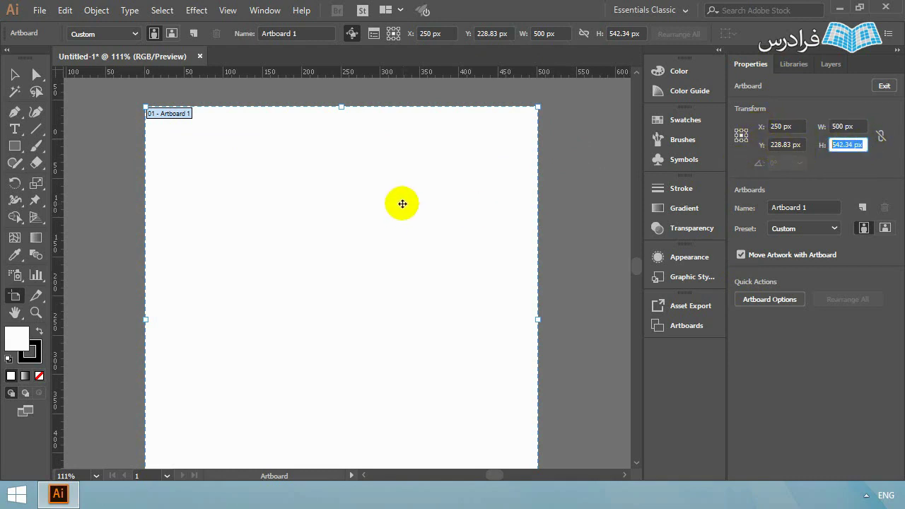
pyautogui.scroll(-5, 164, 343)
pyautogui.scroll(3, 228, 367)
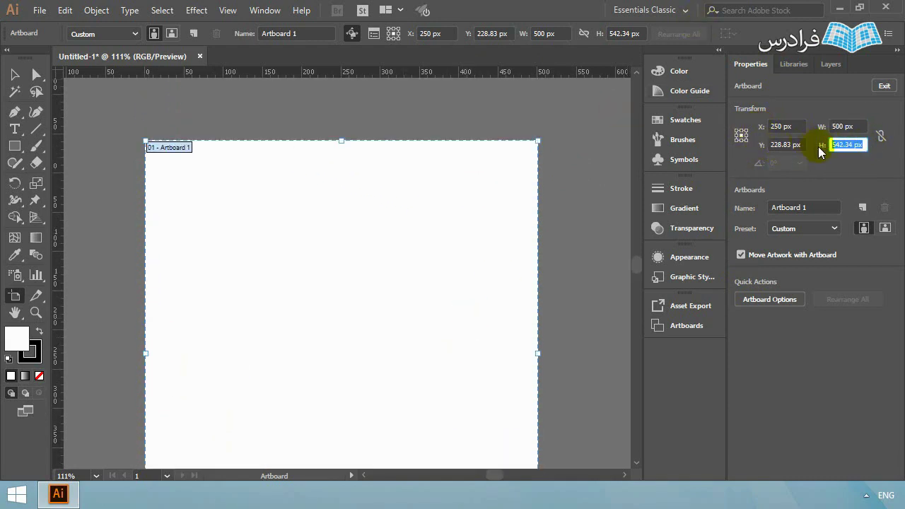
pyautogui.scroll(-3, 402, 181)
pyautogui.scroll(1, 402, 181)
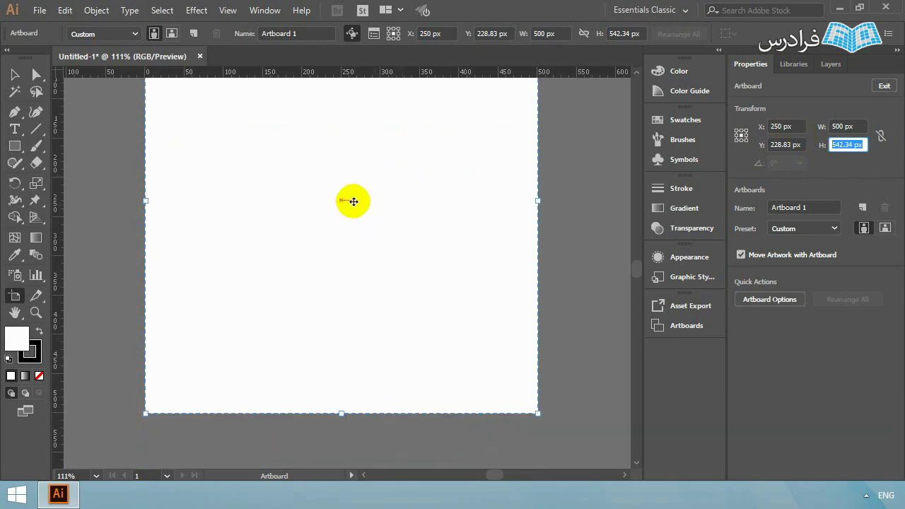
pyautogui.keyDown('alt'); pyautogui.scroll(-3, 350, 201); pyautogui.keyUp('alt')
# Drag out a 482 × 542.34 px Artboard 2 right of Artboard 1, then exit artboard editing
pyautogui.click(473, 201)
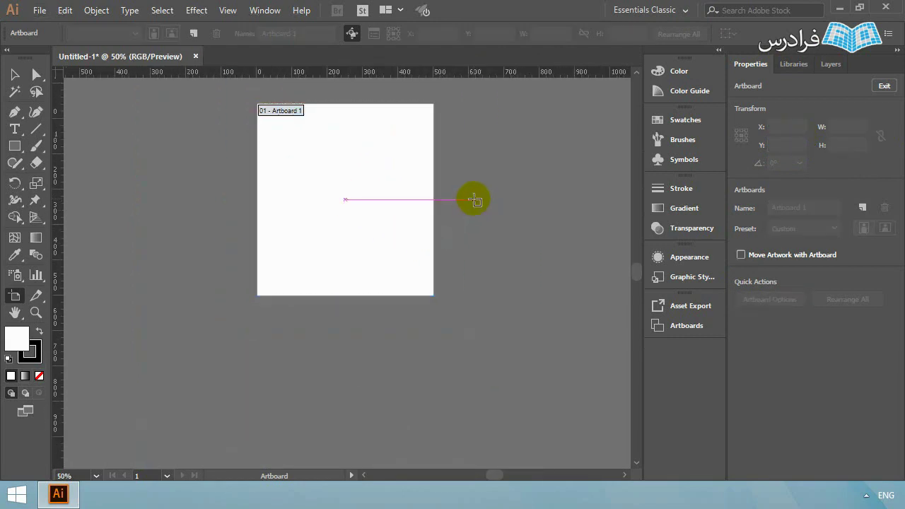
pyautogui.scroll(3, 452, 156)
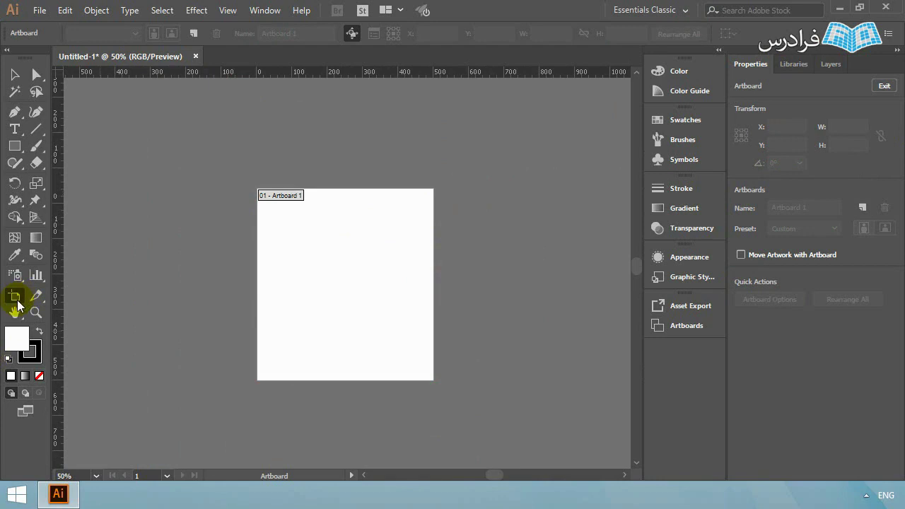
pyautogui.scroll(3, 460, 258)
pyautogui.scroll(-3, 457, 257)
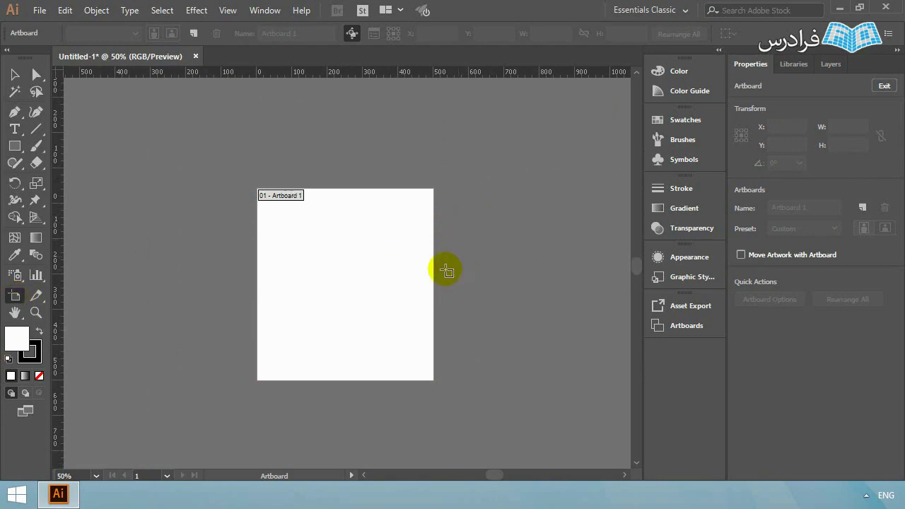
pyautogui.moveTo(446, 188)
pyautogui.mouseDown()
pyautogui.moveTo(605, 366)
pyautogui.moveTo(623, 381)
pyautogui.moveTo(635, 373)
pyautogui.moveTo(542, 374)
pyautogui.moveTo(547, 381)
pyautogui.mouseUp()
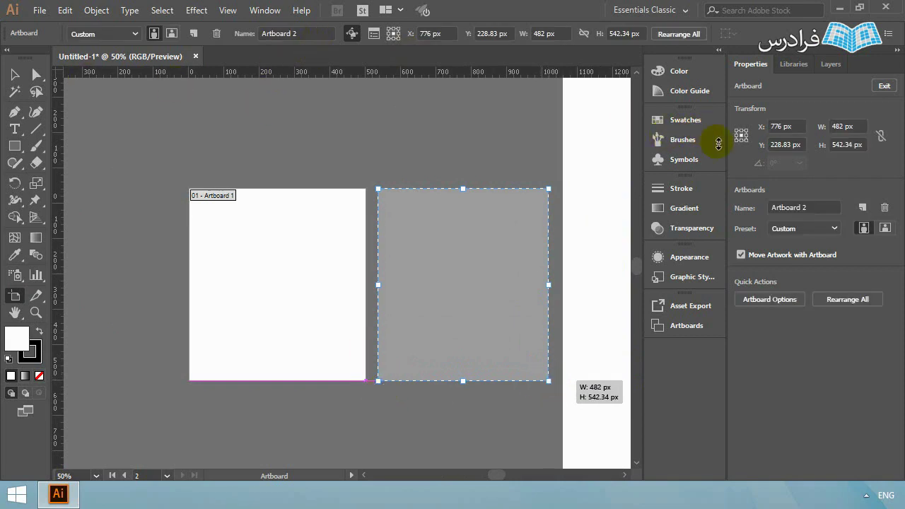
pyautogui.click(490, 317)
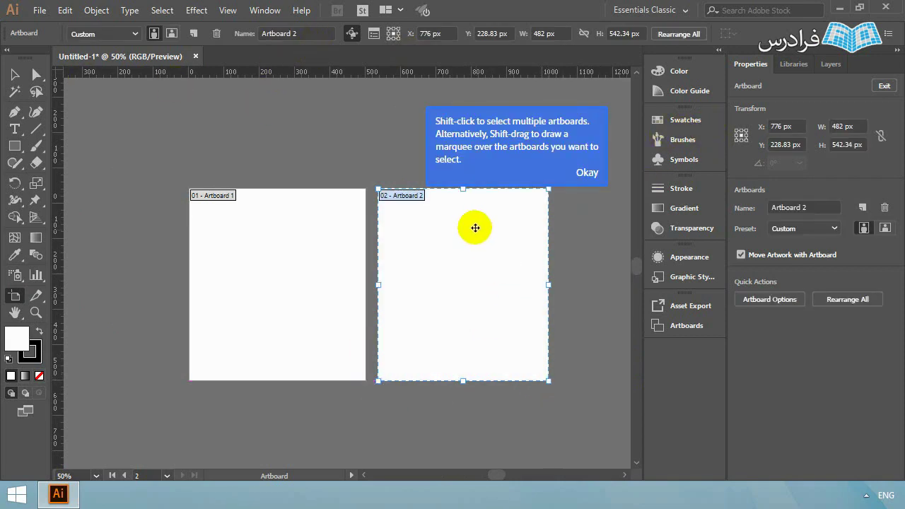
pyautogui.scroll(-1, 463, 207)
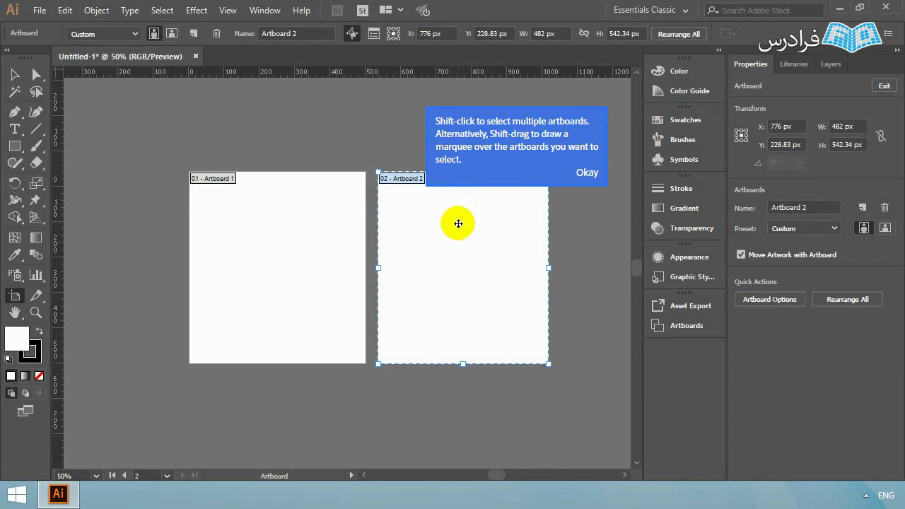
pyautogui.click(585, 174)
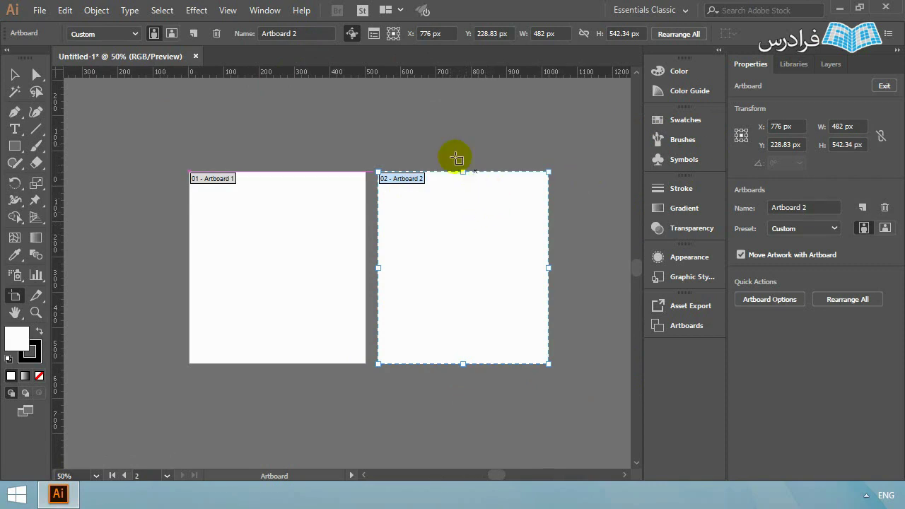
pyautogui.press('Escape')
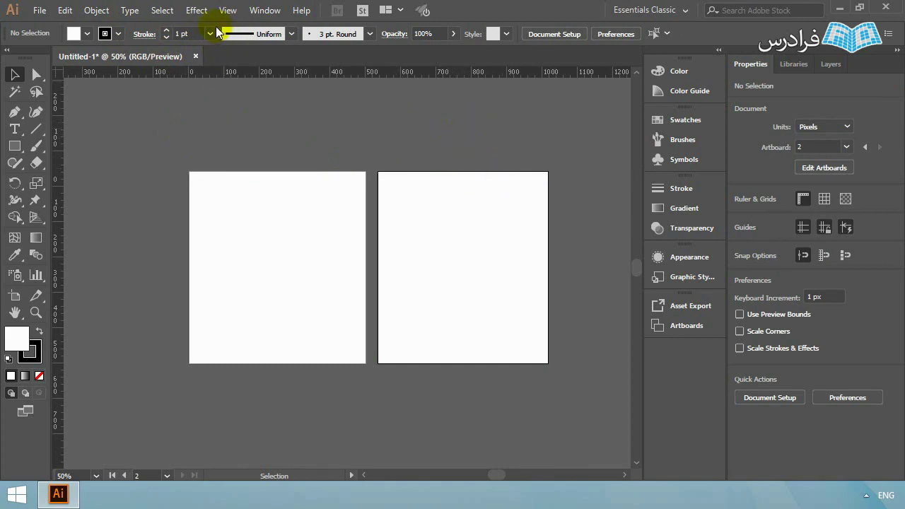
pyautogui.click(265, 11)
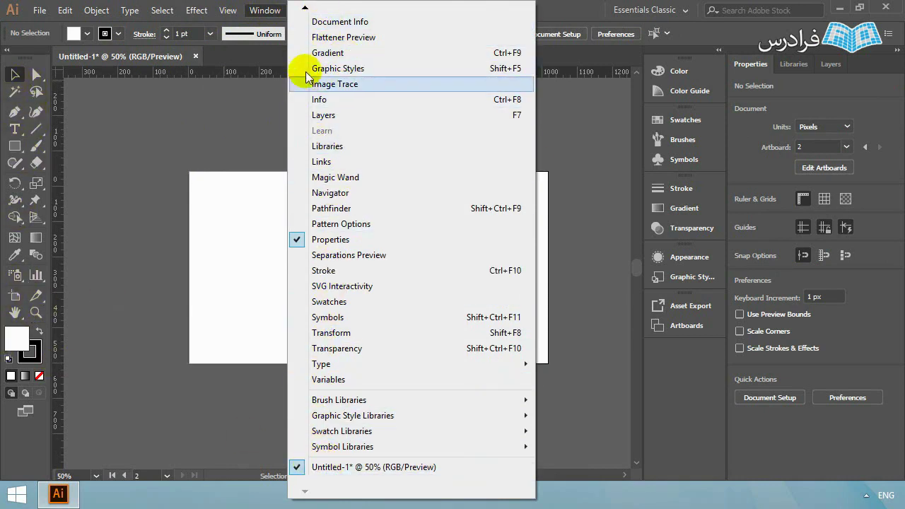
pyautogui.click(184, 126)
pyautogui.click(198, 12)
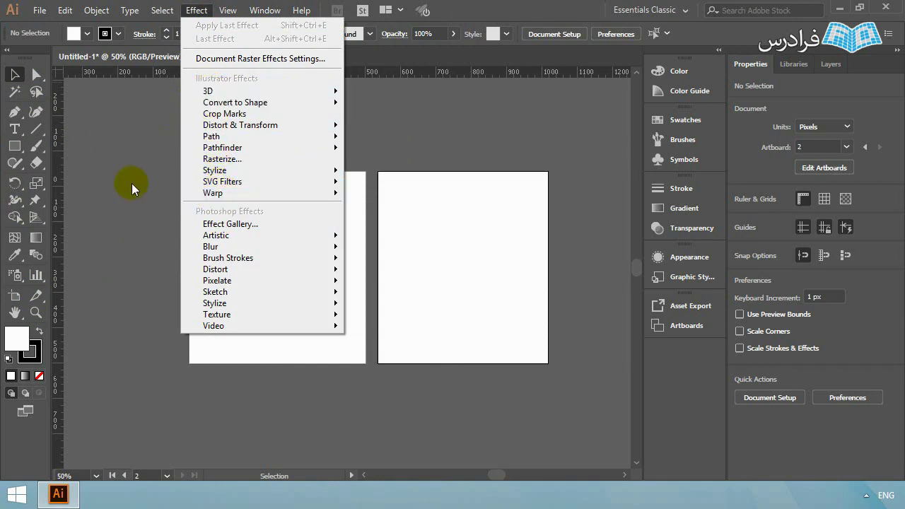
pyautogui.click(131, 142)
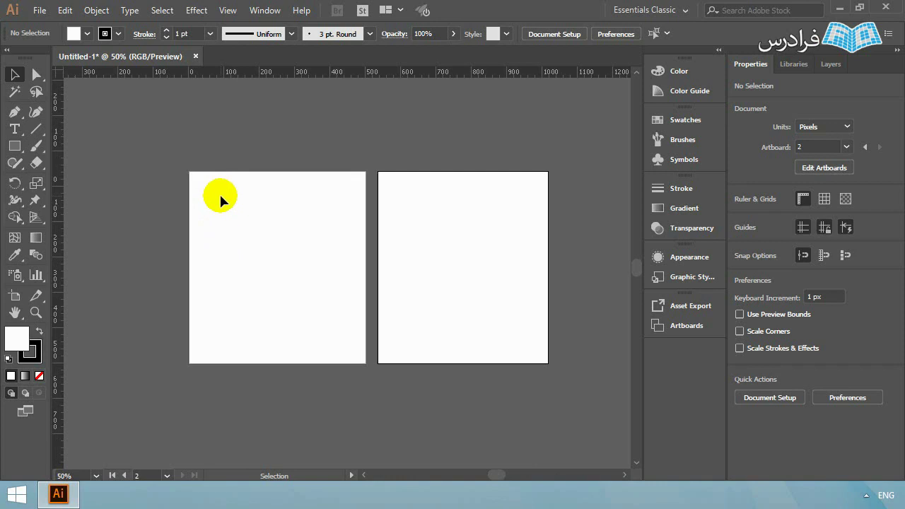
pyautogui.scroll(1, 68, 241)
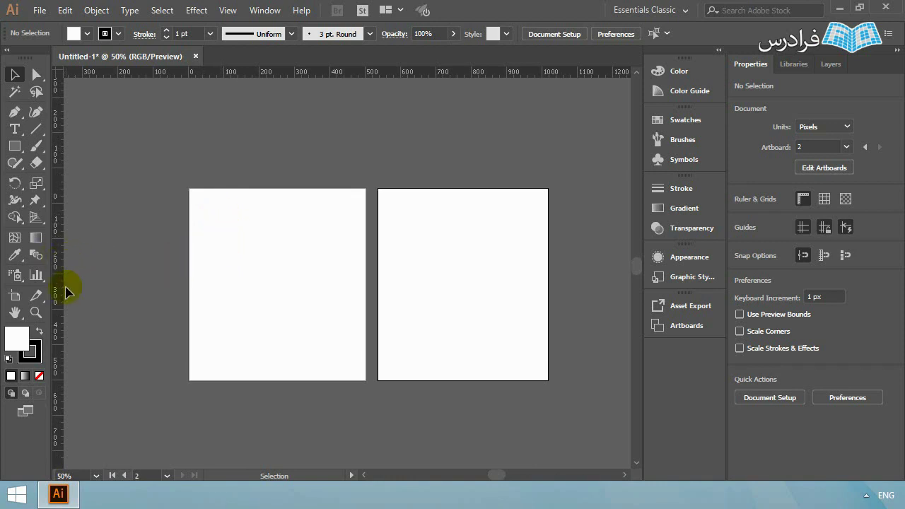
# Start a File > Export, browse the Save as type formats, then cancel the export
pyautogui.click(39, 10)
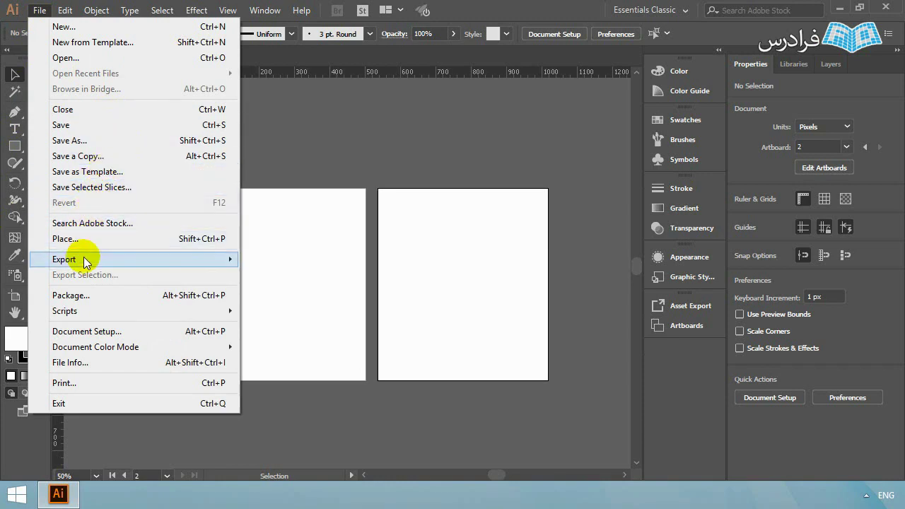
pyautogui.moveTo(64, 259)
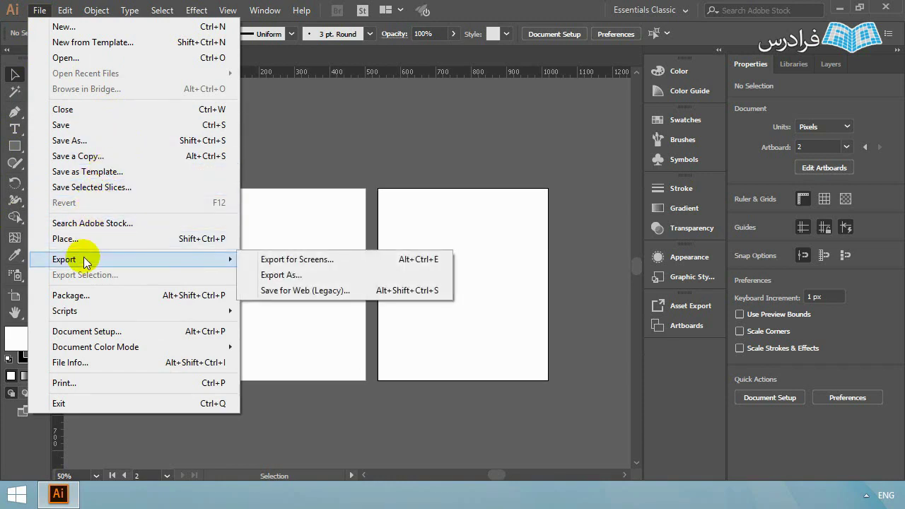
pyautogui.click(268, 274)
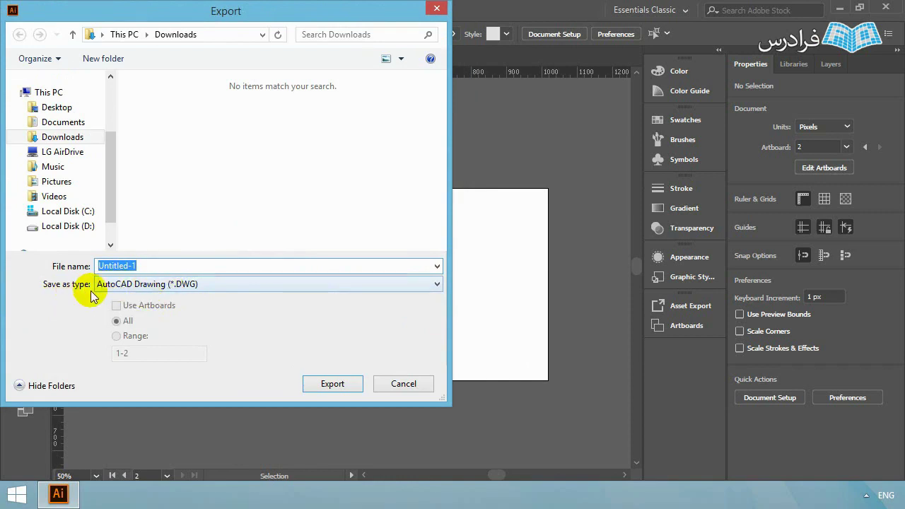
pyautogui.click(138, 284)
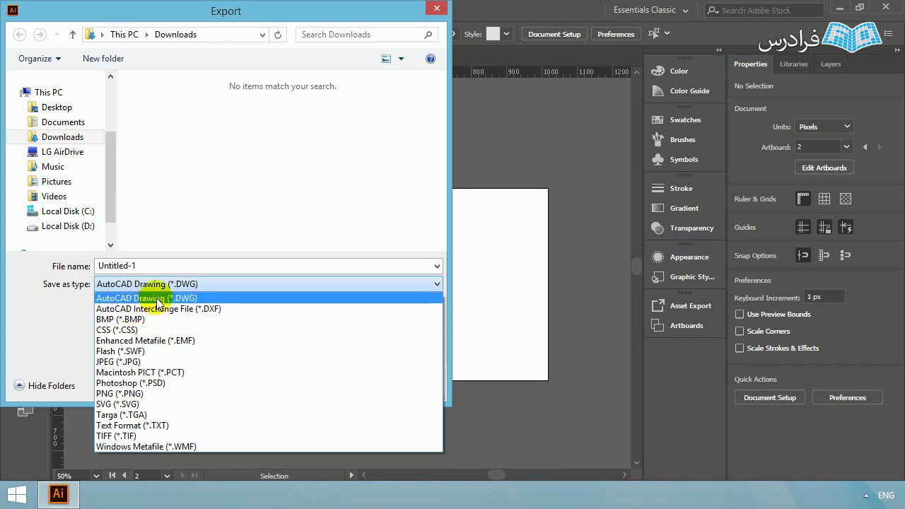
pyautogui.click(70, 330)
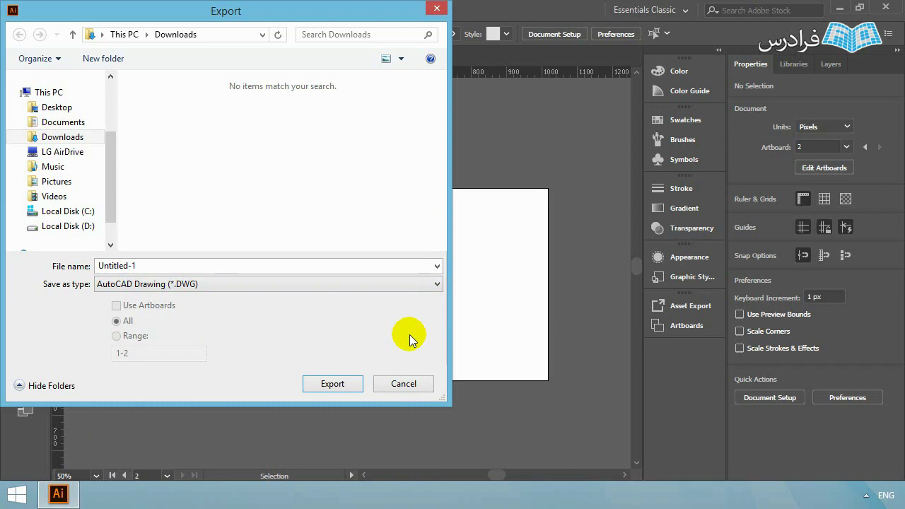
pyautogui.click(408, 385)
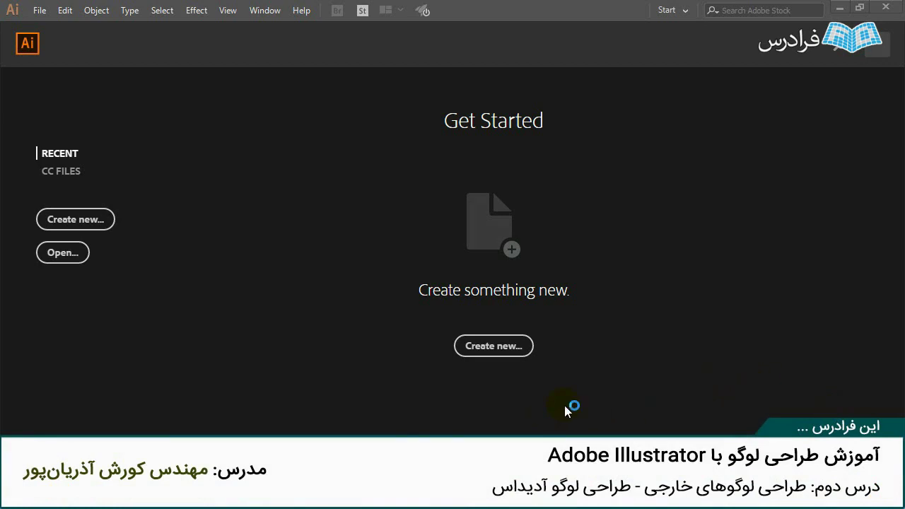
# Create the 500 × 500 px Untitled-2 document from the [Custom] preset
pyautogui.click(496, 349)
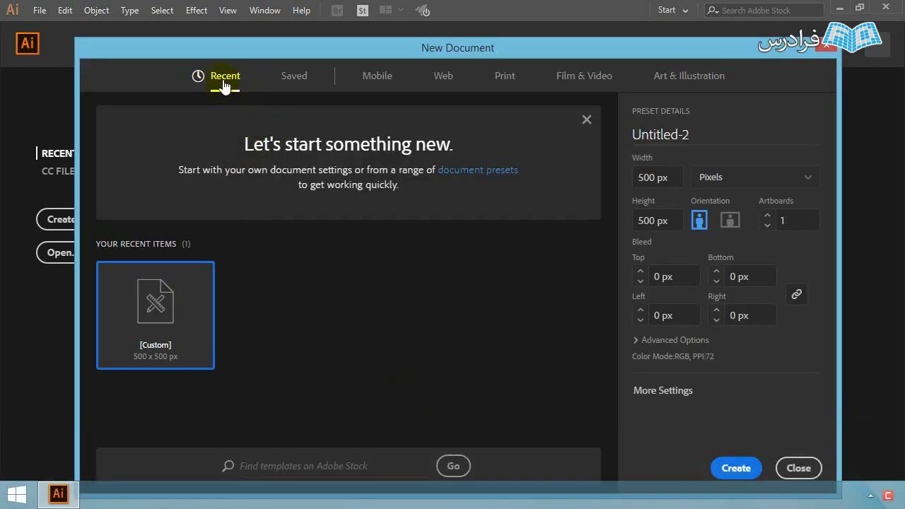
pyautogui.doubleClick(198, 299)
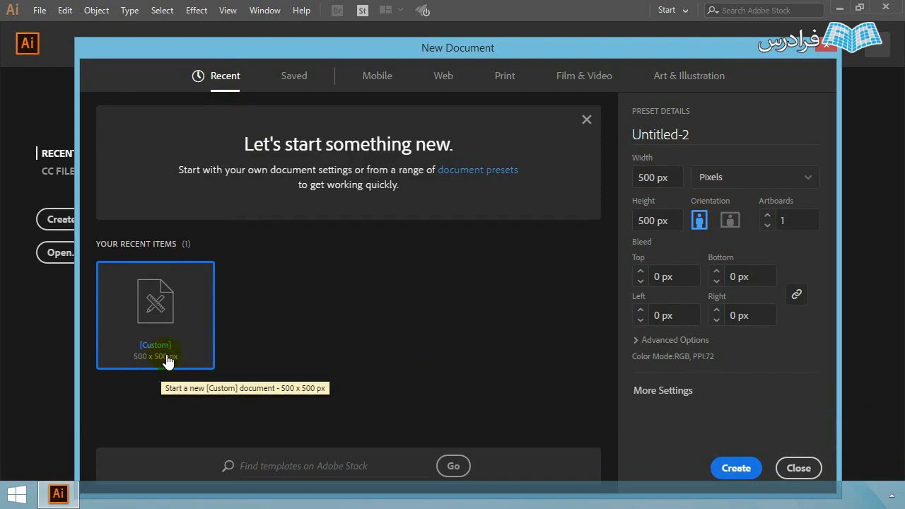
pyautogui.click(286, 85)
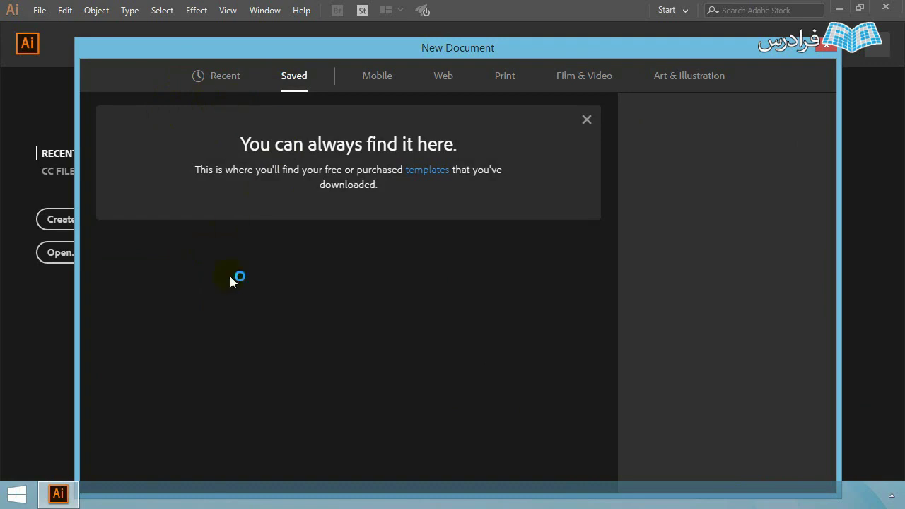
pyautogui.click(223, 77)
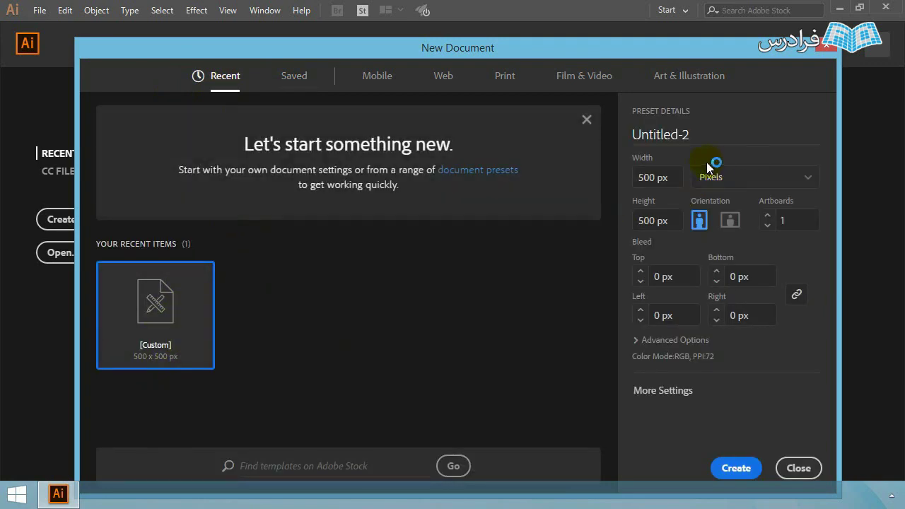
pyautogui.click(674, 178)
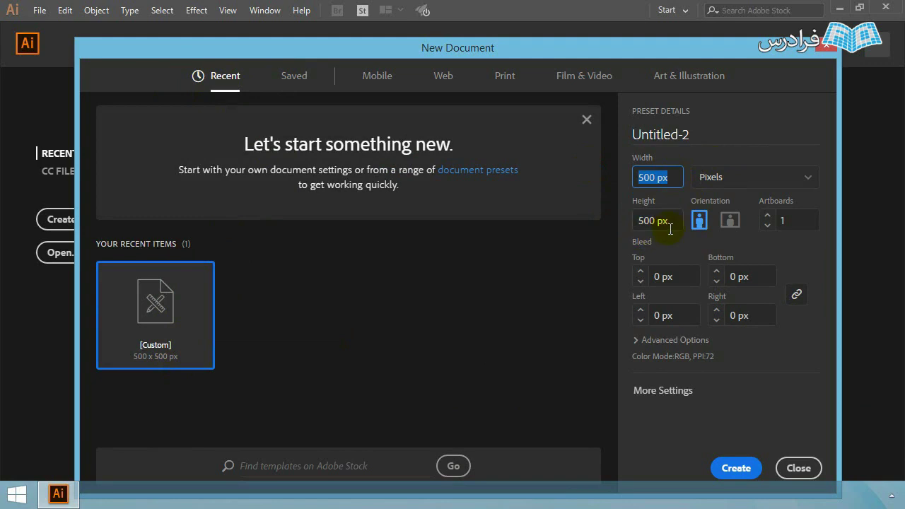
pyautogui.click(696, 133)
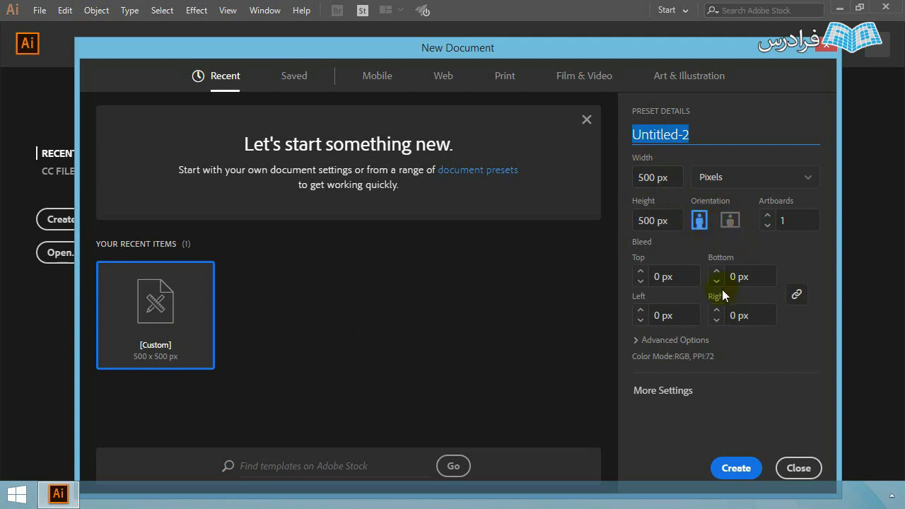
pyautogui.click(680, 391)
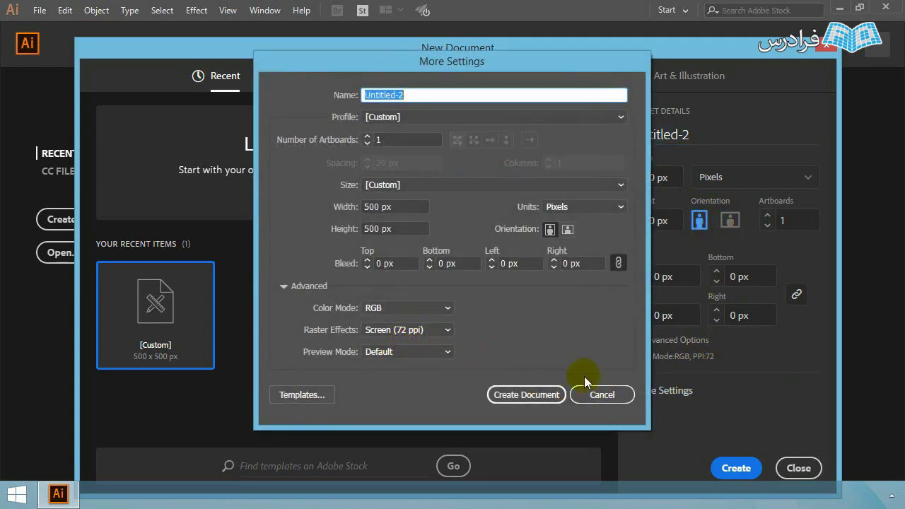
pyautogui.click(606, 397)
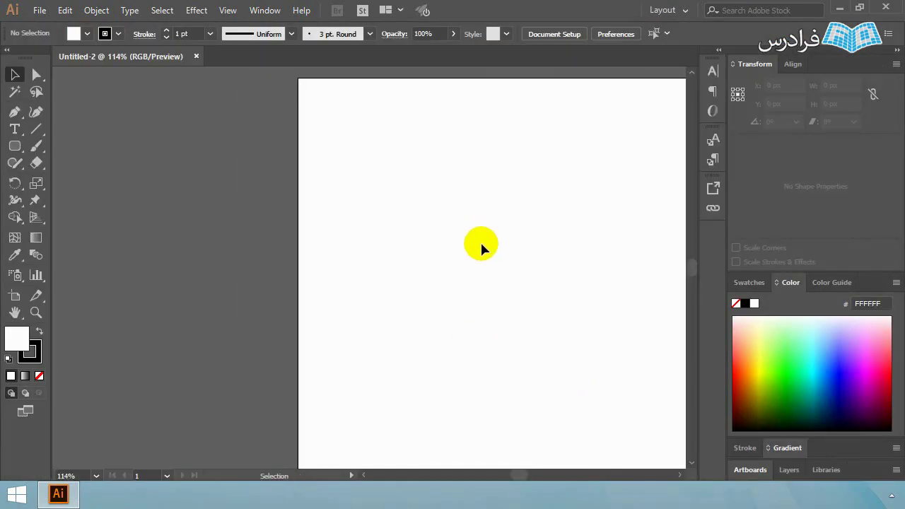
# Close the workspace list without switching, then fit the artboard in the window with Ctrl+0
pyautogui.click(675, 10)
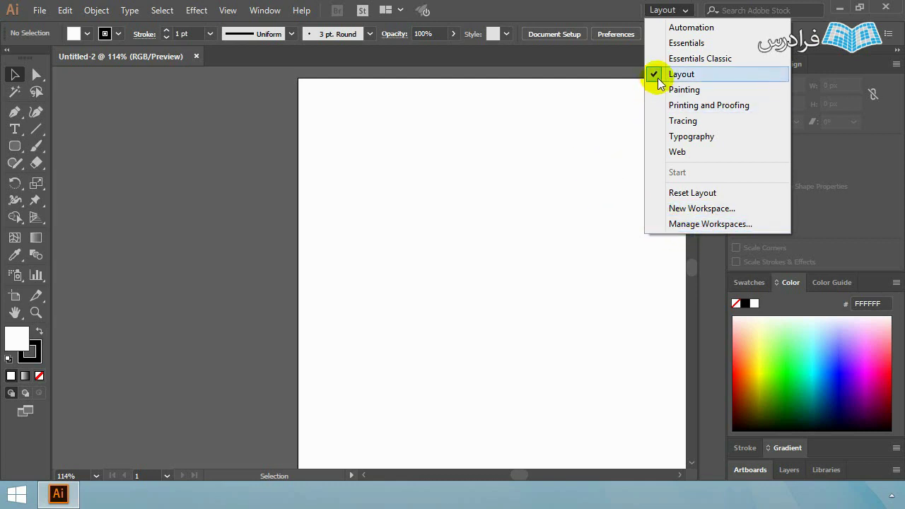
pyautogui.click(565, 151)
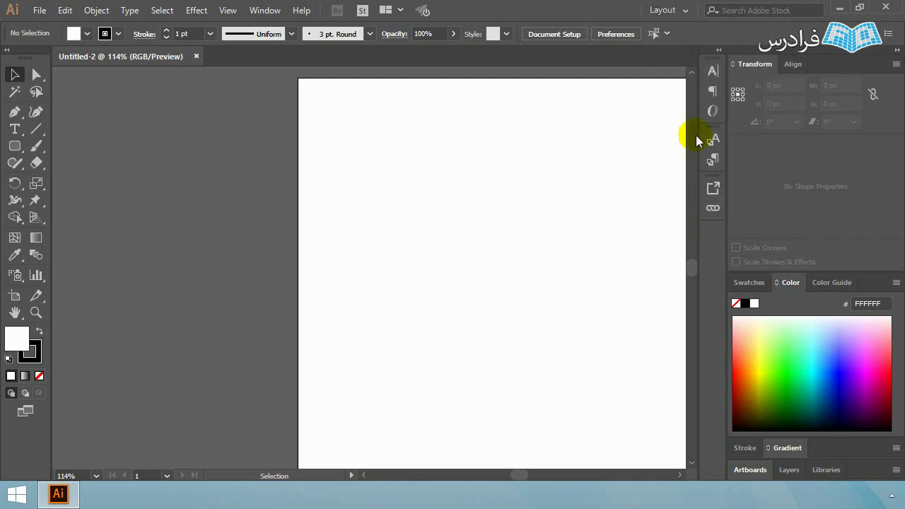
pyautogui.scroll(-1, 636, 147)
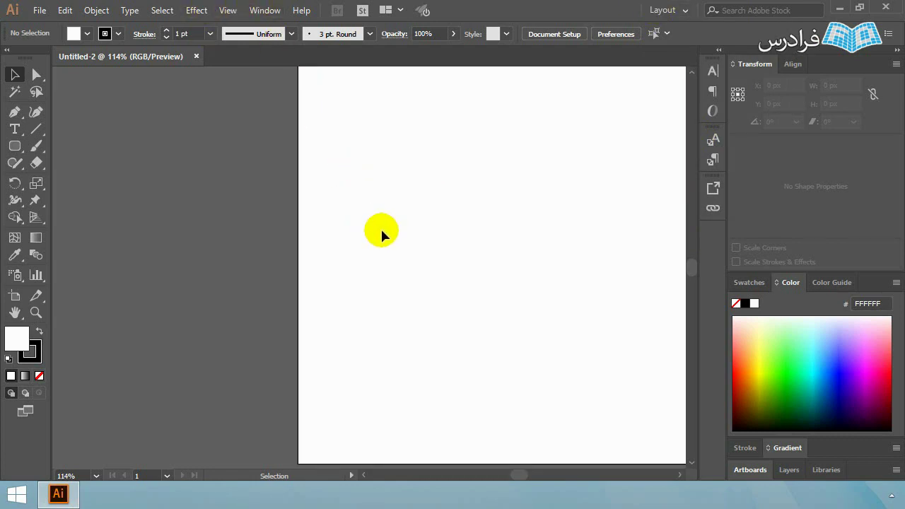
pyautogui.hotkey('ctrl', '0')
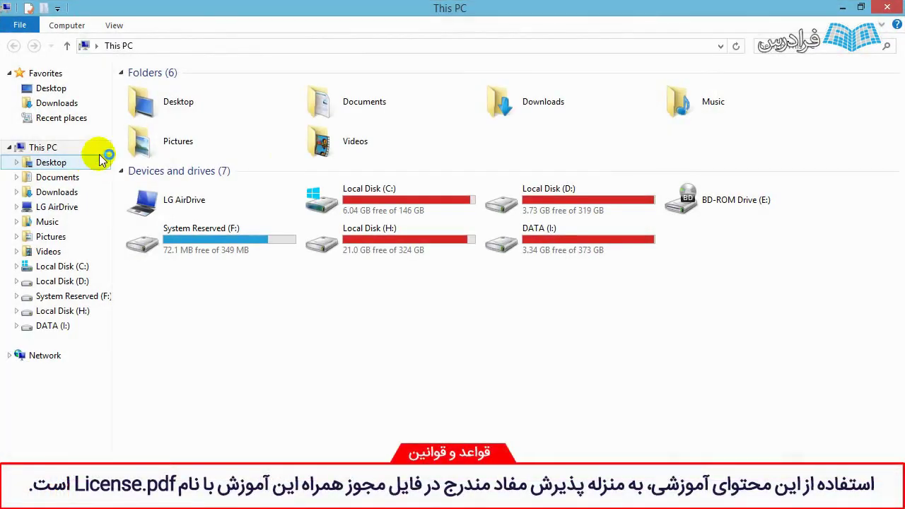
# Drag adidas_logo_2459 from Downloads onto the artboard and move it near the top
pyautogui.click(53, 192)
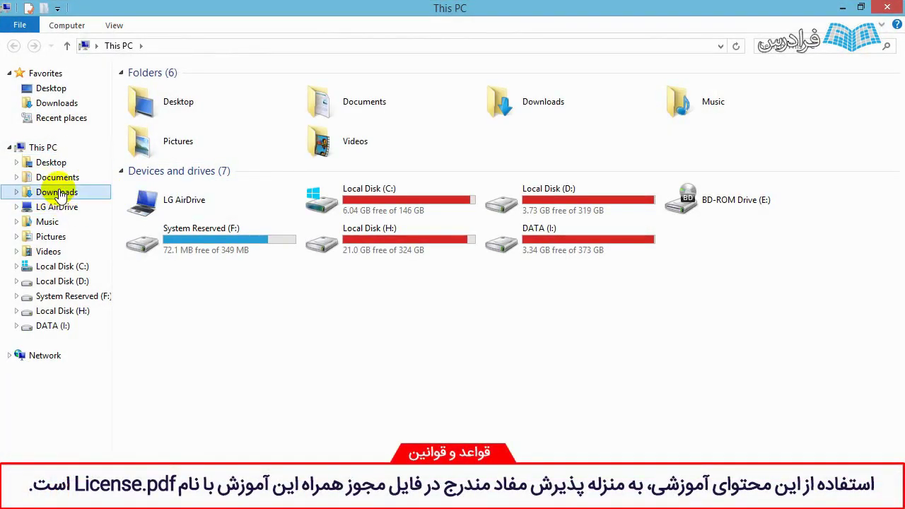
pyautogui.moveTo(149, 89); pyautogui.dragTo(223, 243)
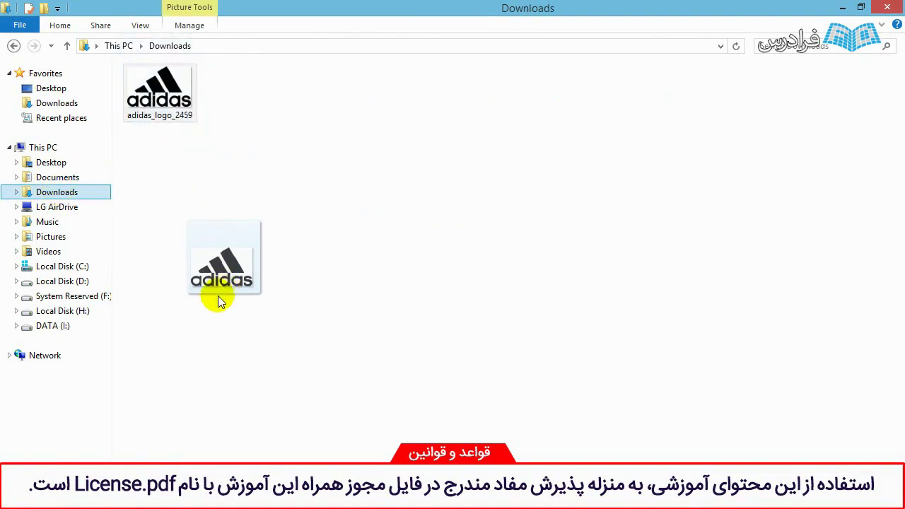
pyautogui.moveTo(223, 241)
pyautogui.mouseDown()
pyautogui.moveTo(58, 503)
pyautogui.moveTo(317, 271)
pyautogui.mouseUp()
pyautogui.moveTo(365, 295); pyautogui.dragTo(393, 256)
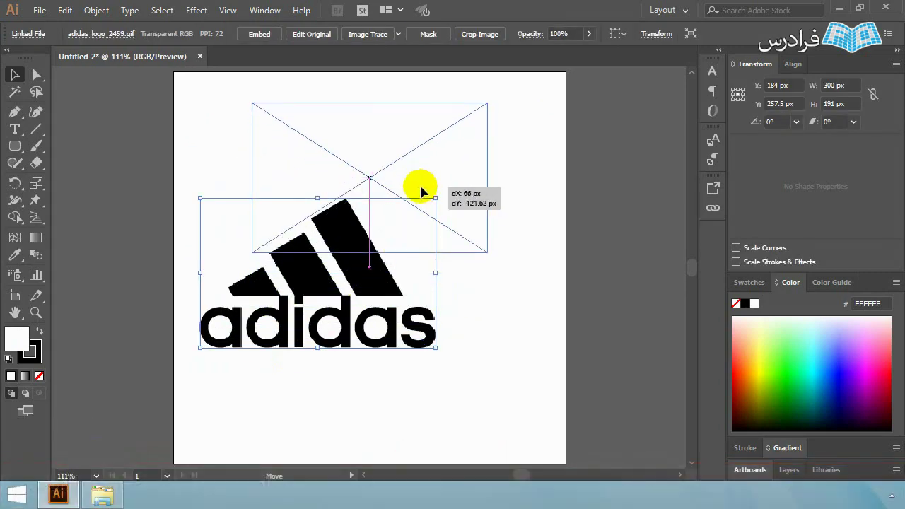
# Scale the adidas logo down to 217.931 × 138.75 px with the Scale Tool, then deselect it
pyautogui.click(390, 293)
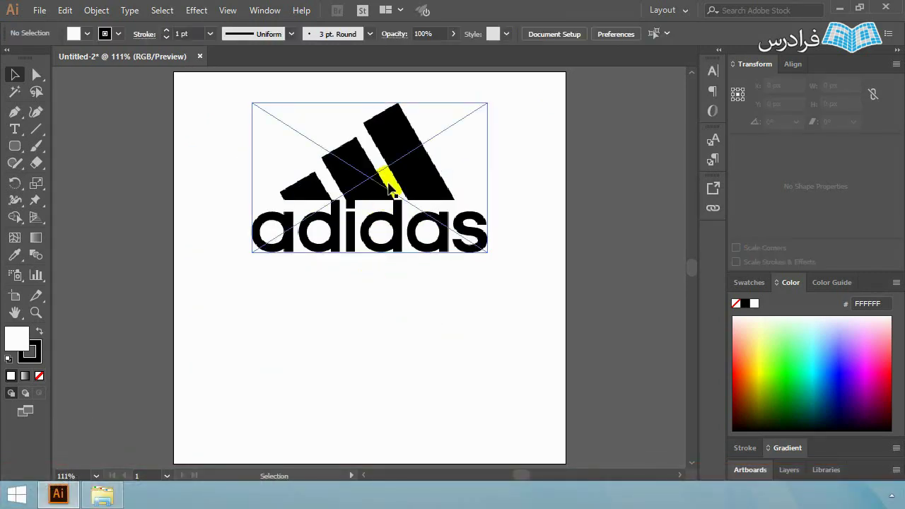
pyautogui.click(384, 205)
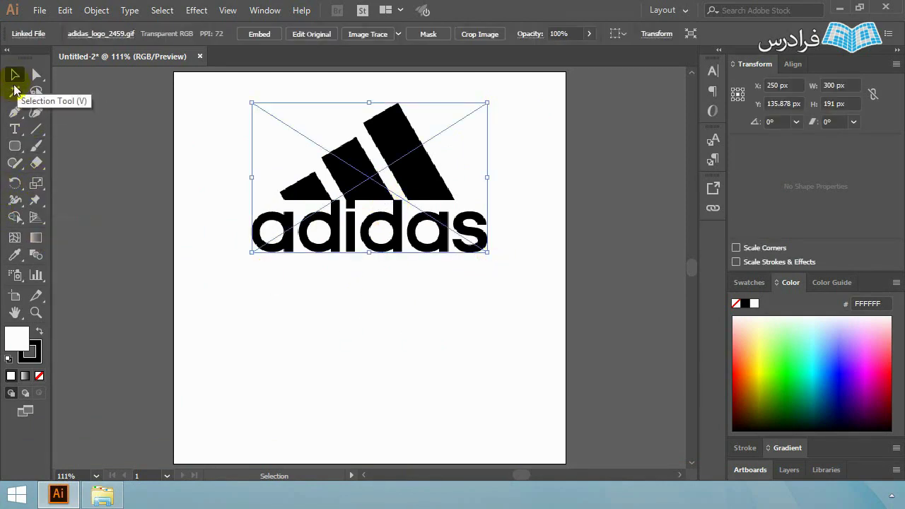
pyautogui.click(37, 185)
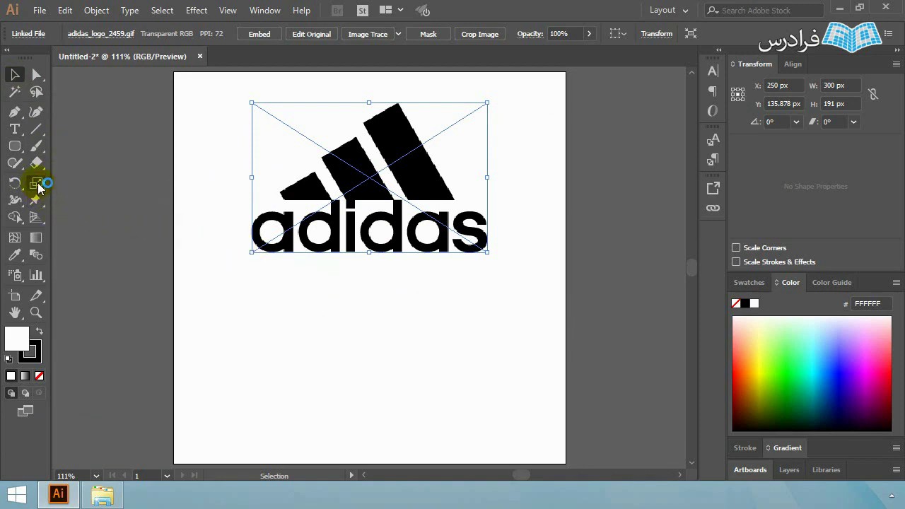
pyautogui.click(37, 185)
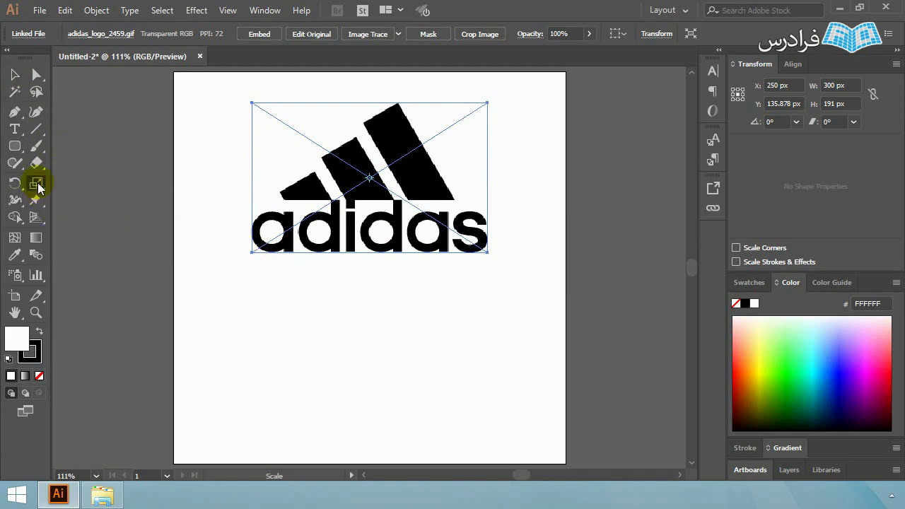
pyautogui.moveTo(38, 189); pyautogui.dragTo(92, 189)
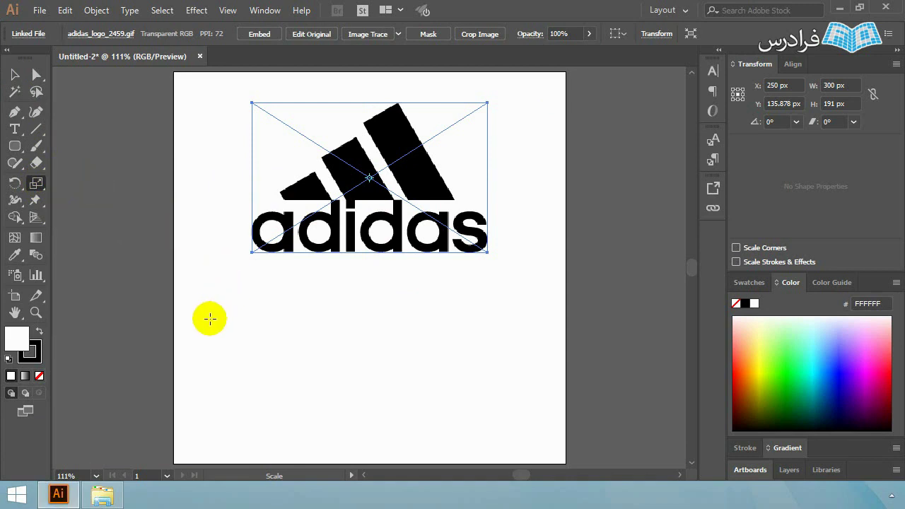
pyautogui.moveTo(210, 318)
pyautogui.mouseDown()
pyautogui.moveTo(199, 353)
pyautogui.moveTo(205, 333)
pyautogui.moveTo(177, 311)
pyautogui.moveTo(156, 350)
pyautogui.moveTo(169, 363)
pyautogui.moveTo(177, 308)
pyautogui.moveTo(155, 302)
pyautogui.moveTo(181, 295)
pyautogui.moveTo(180, 331)
pyautogui.moveTo(252, 340)
pyautogui.moveTo(192, 376)
pyautogui.moveTo(251, 384)
pyautogui.moveTo(275, 371)
pyautogui.moveTo(254, 379)
pyautogui.moveTo(204, 321)
pyautogui.moveTo(174, 348)
pyautogui.moveTo(253, 280)
pyautogui.mouseUp()
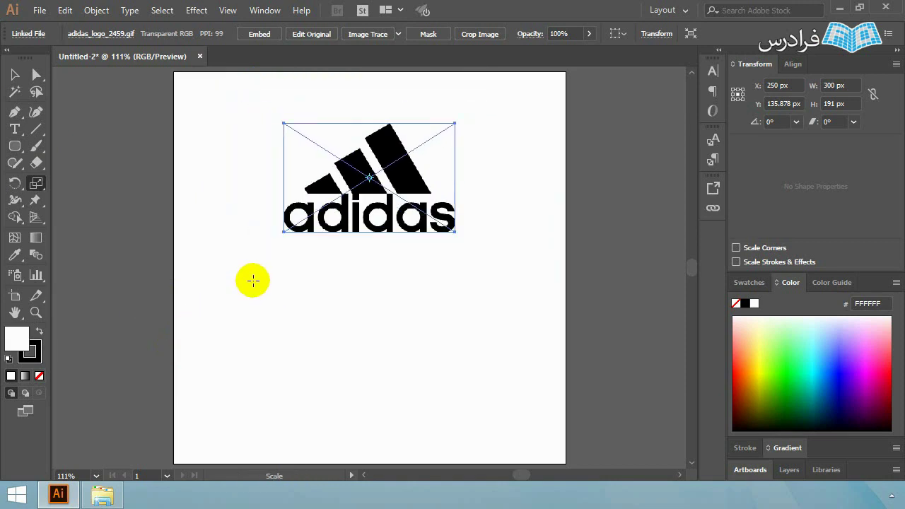
pyautogui.press('v')
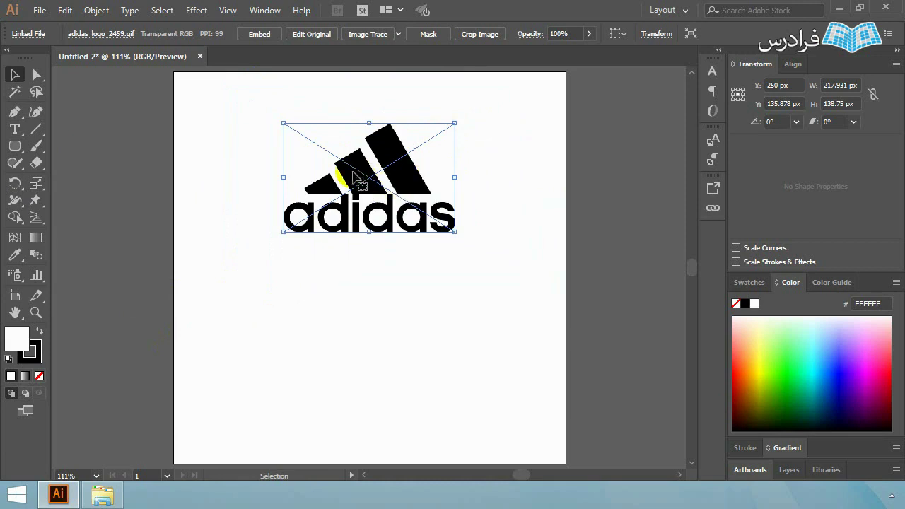
pyautogui.click(347, 338)
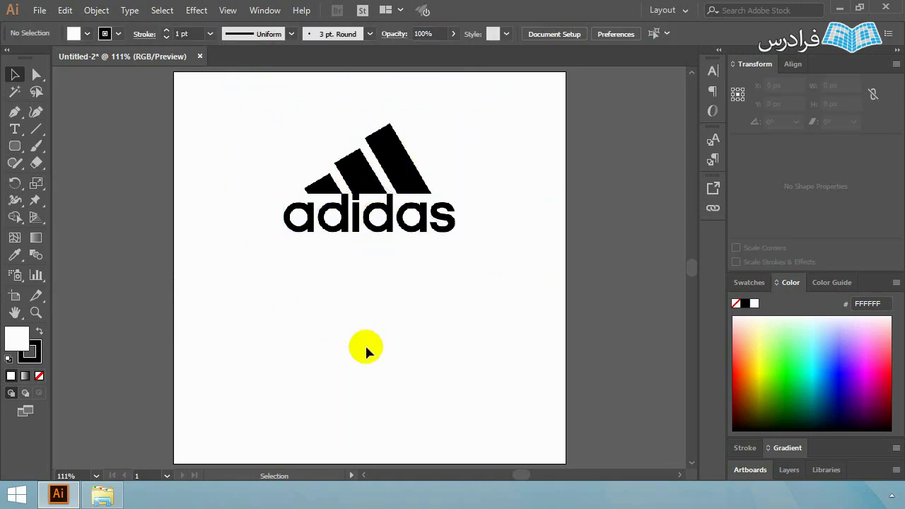
pyautogui.scroll(3, 375, 367)
pyautogui.scroll(-4, 382, 375)
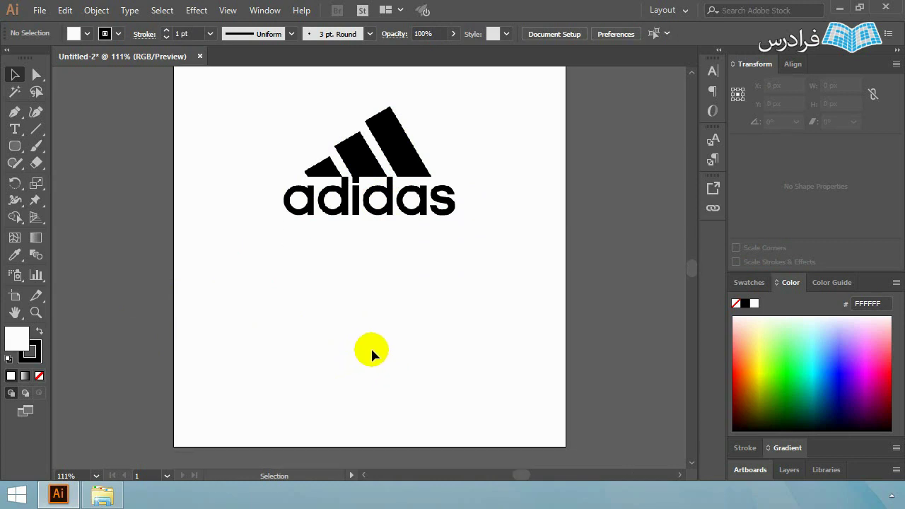
pyautogui.scroll(-1, 379, 350)
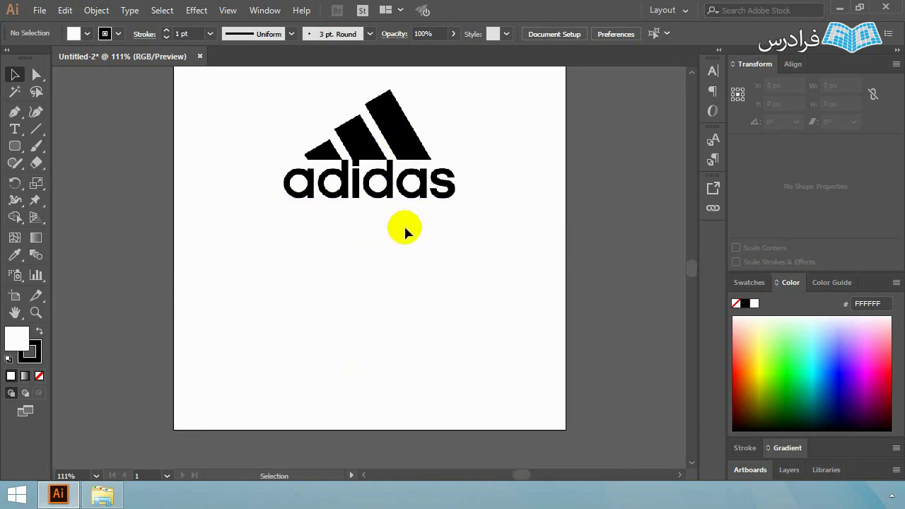
# Draw a 38.739 × 133.333 px rectangle with black fill and no stroke below the logo
pyautogui.click(14, 147)
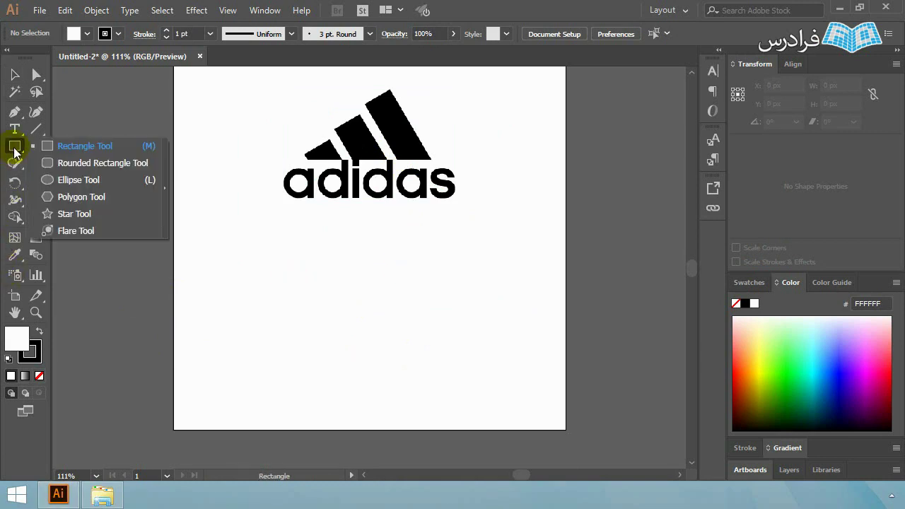
pyautogui.click(65, 145)
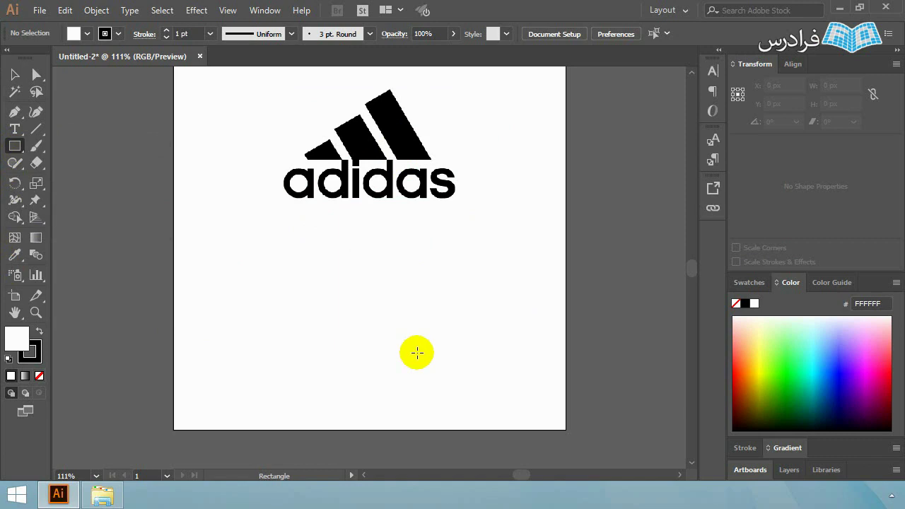
pyautogui.moveTo(422, 327); pyautogui.dragTo(391, 221)
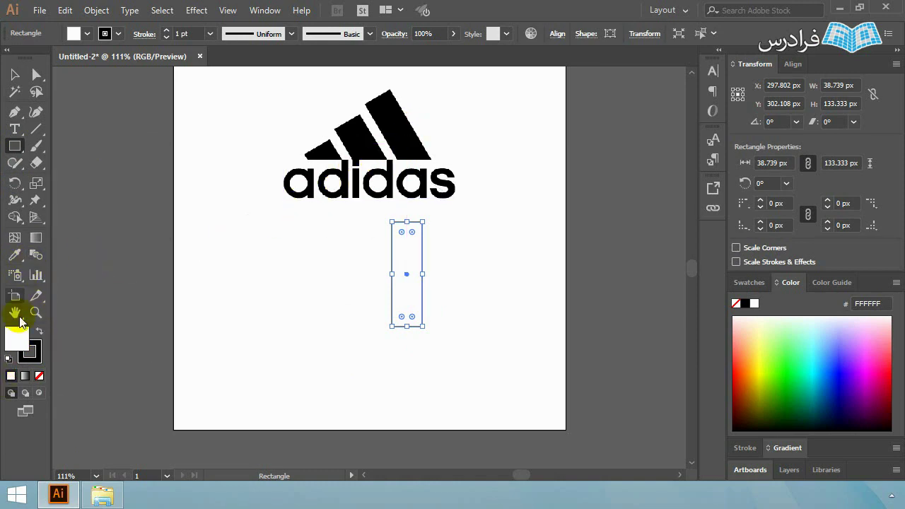
pyautogui.click(38, 332)
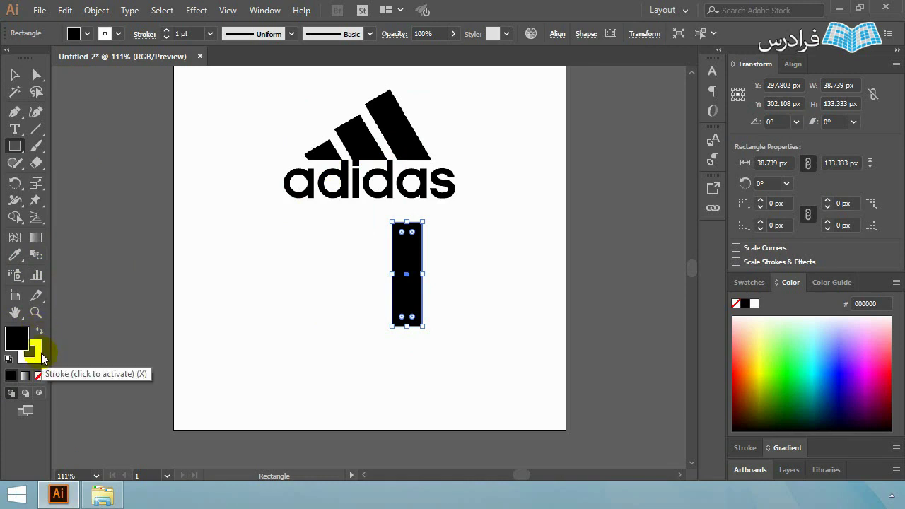
pyautogui.click(42, 354)
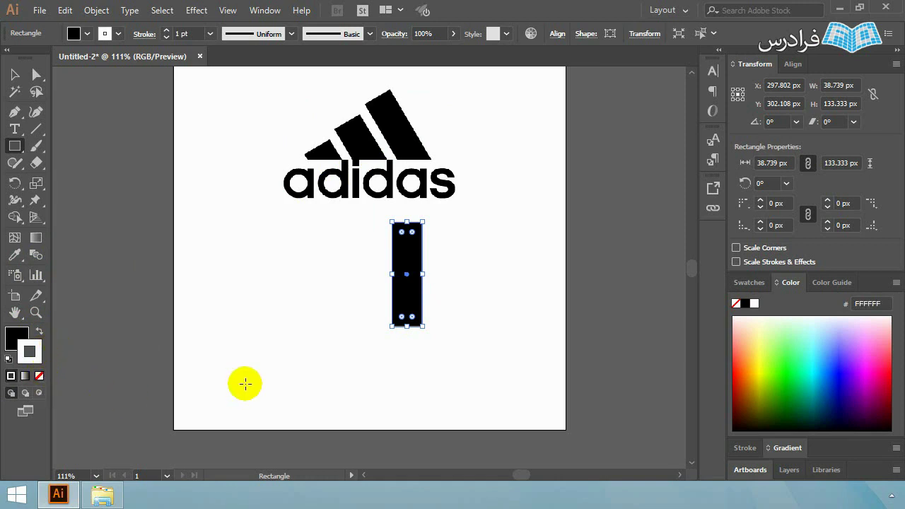
pyautogui.press('/')
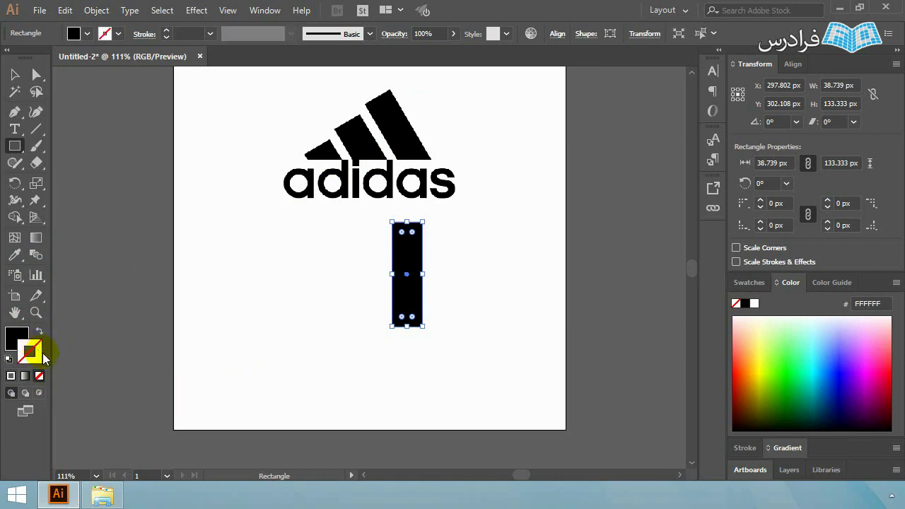
pyautogui.press('x')
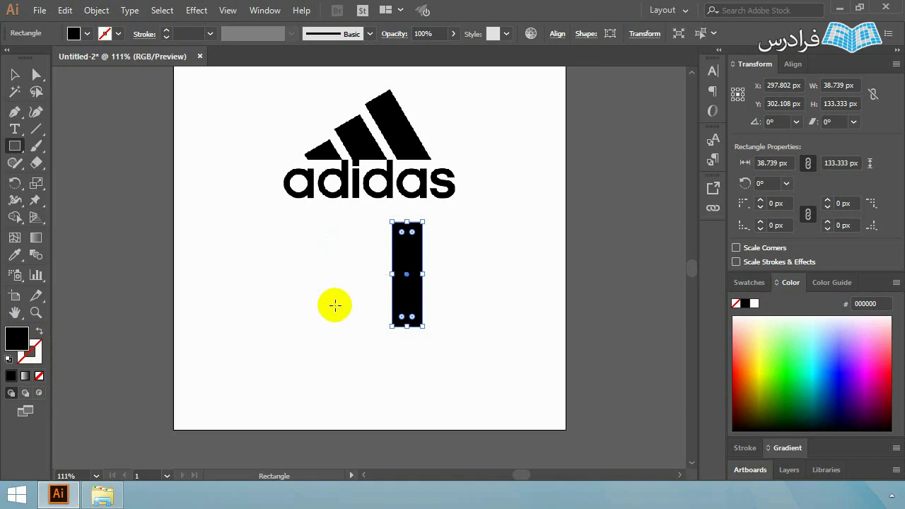
pyautogui.press('v')
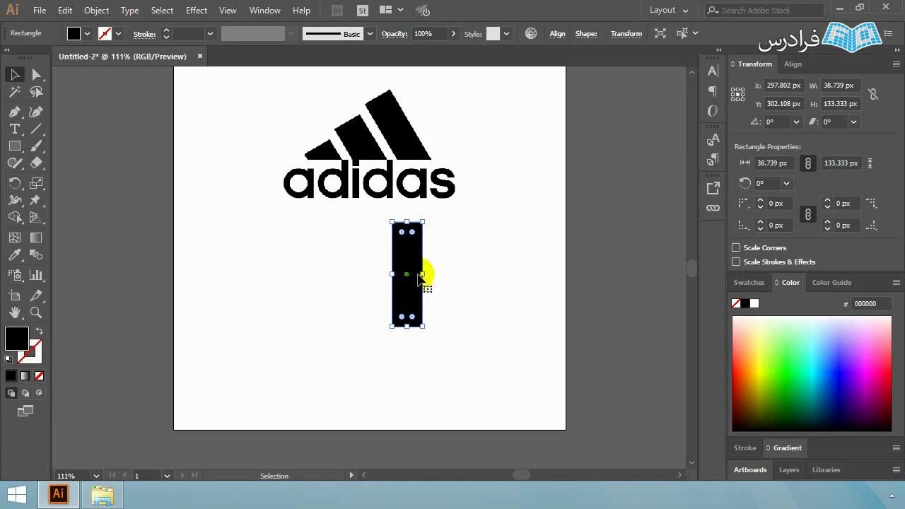
# Duplicate the black rectangle and arrange the copies into three staggered bars
pyautogui.hotkey('ctrl', 'c')
pyautogui.hotkey('ctrl', 'v')
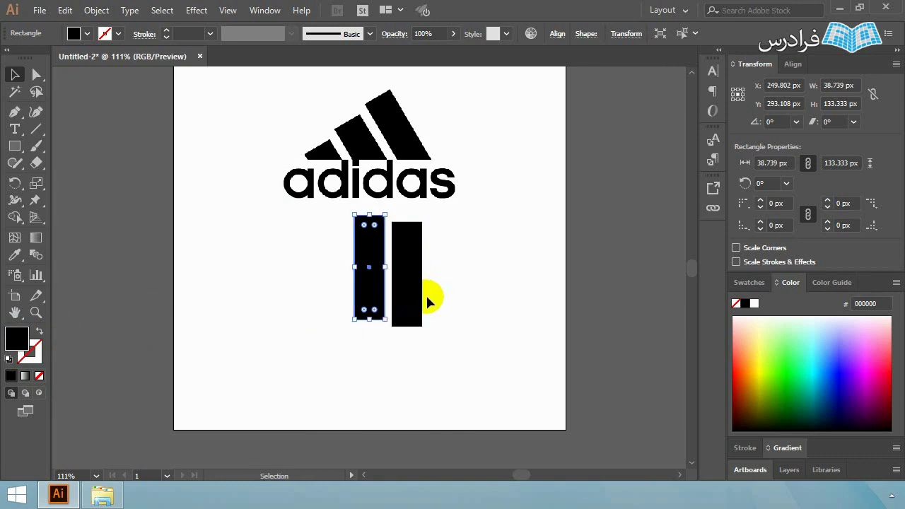
pyautogui.moveTo(378, 286)
pyautogui.mouseDown()
pyautogui.moveTo(328, 270)
pyautogui.moveTo(333, 322)
pyautogui.mouseUp()
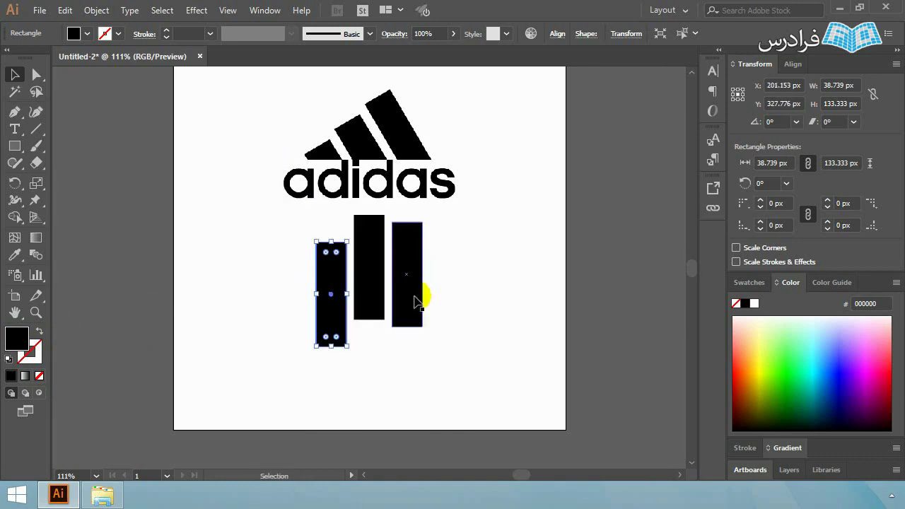
pyautogui.moveTo(418, 299); pyautogui.dragTo(444, 293)
pyautogui.moveTo(376, 307); pyautogui.dragTo(389, 313)
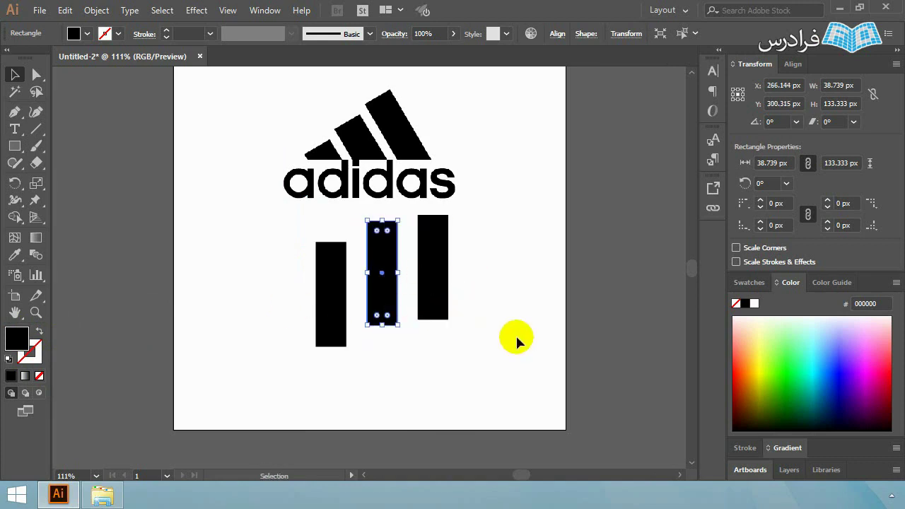
# Distribute the three bars' vertical centres evenly and rotate them together to 18.28°
pyautogui.moveTo(475, 367); pyautogui.dragTo(271, 283)
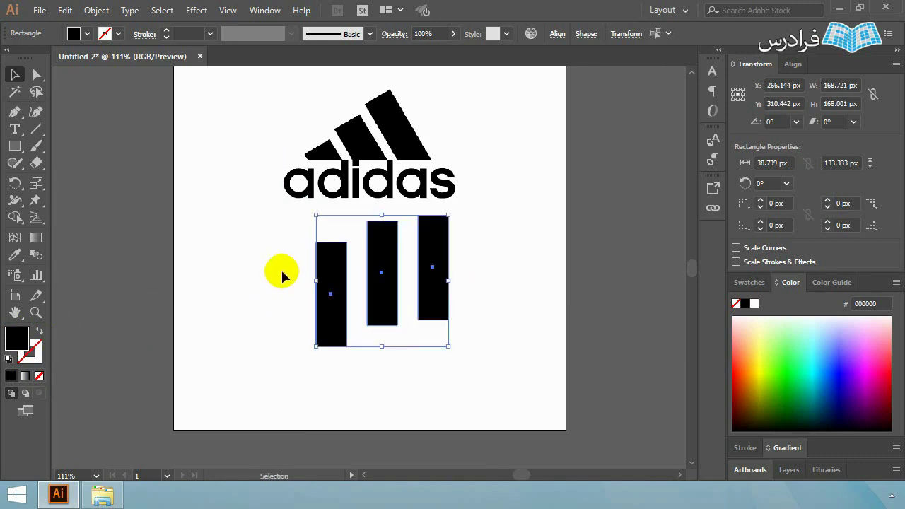
pyautogui.click(554, 34)
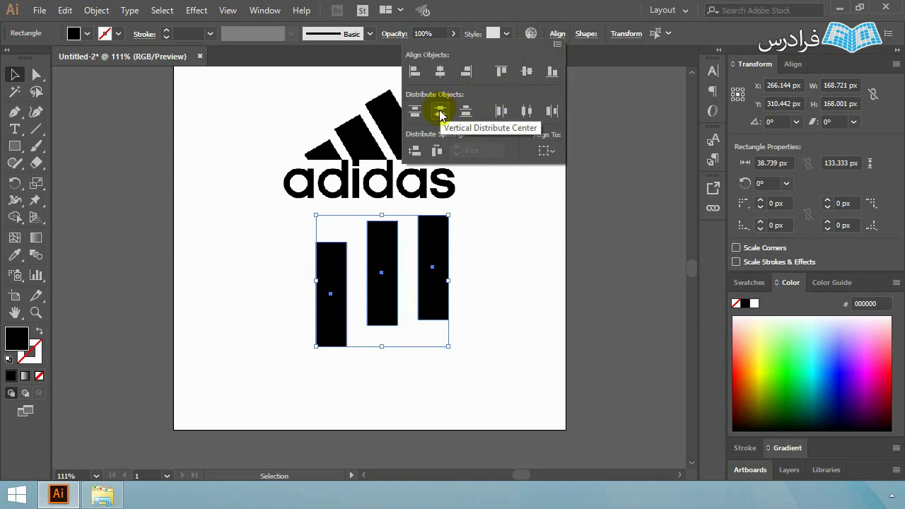
pyautogui.click(440, 112)
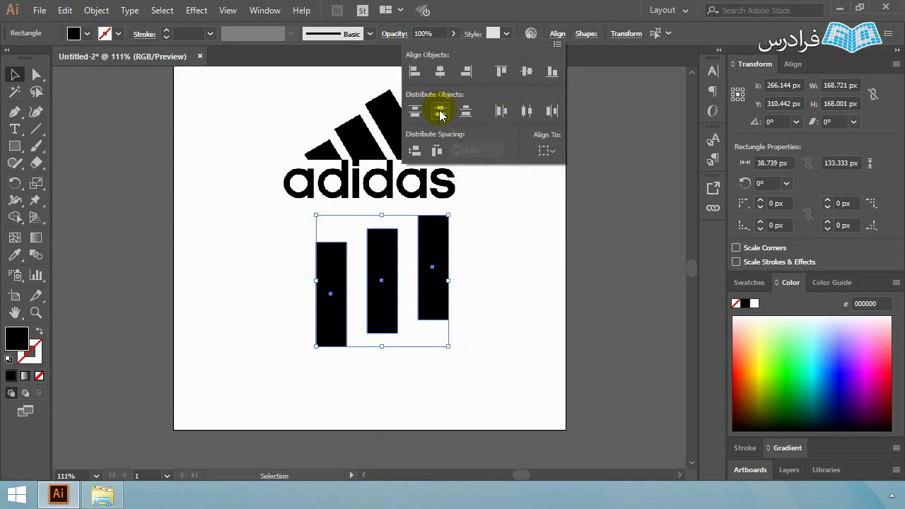
pyautogui.click(480, 275)
pyautogui.moveTo(485, 375); pyautogui.dragTo(267, 282)
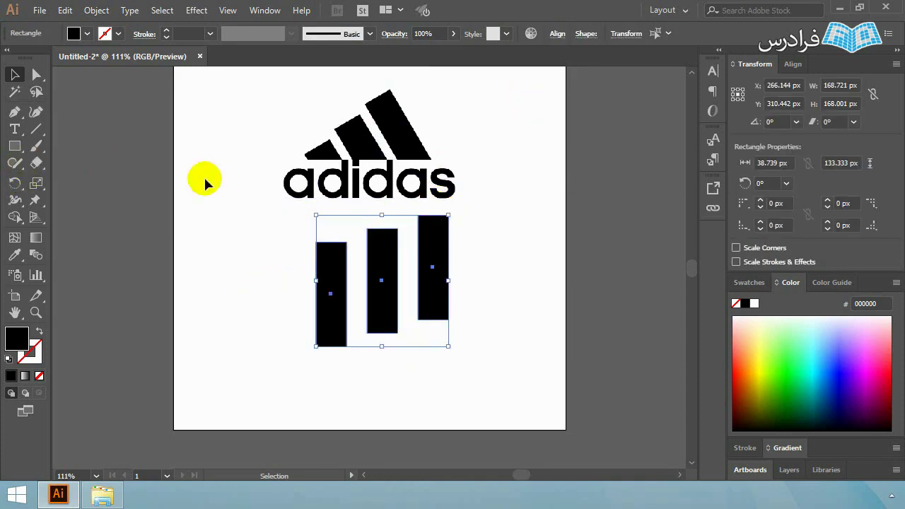
pyautogui.click(12, 74)
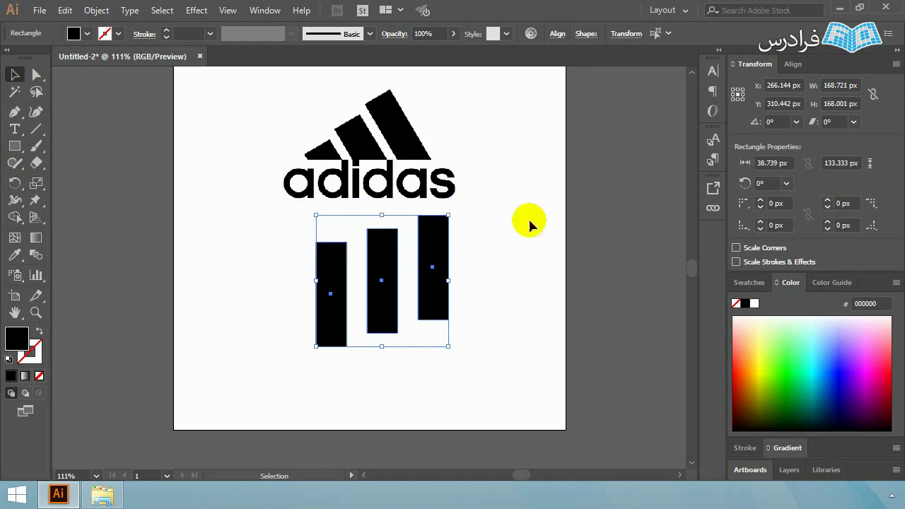
pyautogui.moveTo(457, 207); pyautogui.dragTo(433, 194)
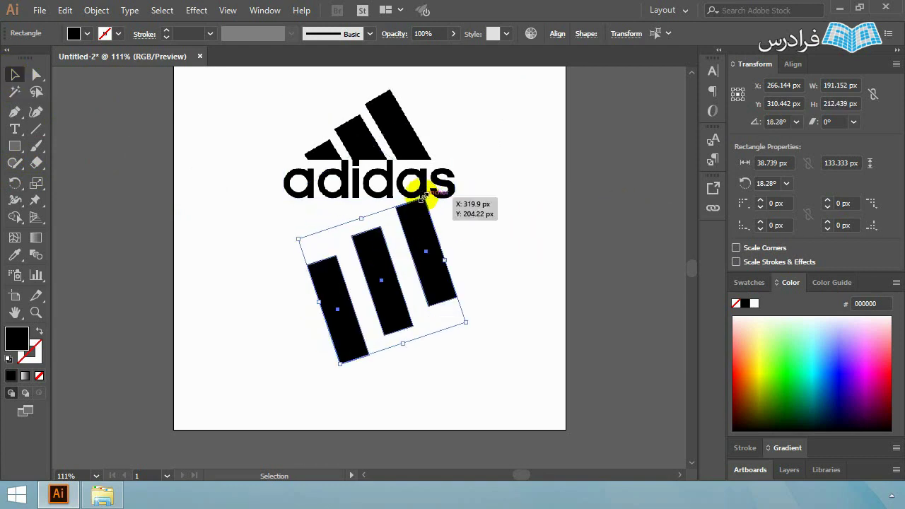
# Rotate the bars steeper with the Rotate Tool, then undo back to 0°
pyautogui.click(15, 186)
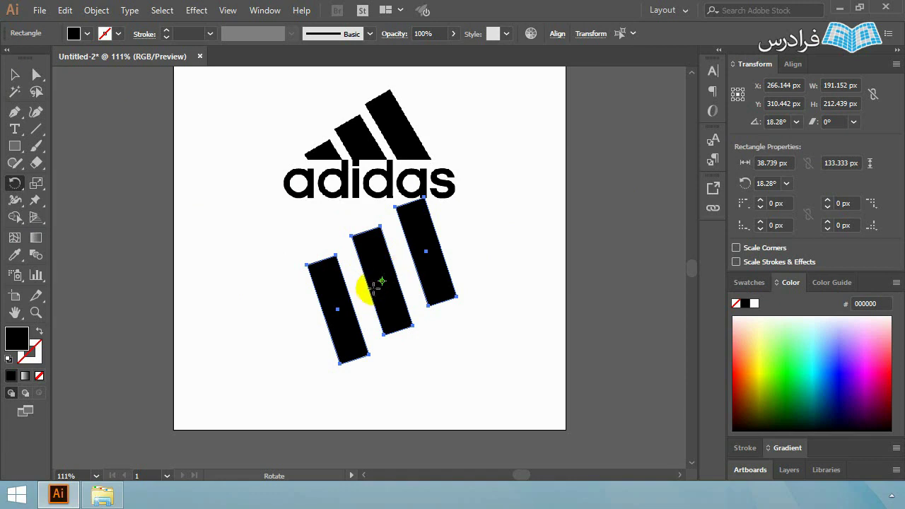
pyautogui.moveTo(479, 250)
pyautogui.mouseDown()
pyautogui.moveTo(422, 231)
pyautogui.moveTo(347, 248)
pyautogui.moveTo(363, 313)
pyautogui.moveTo(407, 339)
pyautogui.moveTo(452, 289)
pyautogui.moveTo(455, 267)
pyautogui.moveTo(477, 303)
pyautogui.moveTo(479, 342)
pyautogui.moveTo(479, 283)
pyautogui.moveTo(460, 238)
pyautogui.moveTo(387, 224)
pyautogui.moveTo(345, 261)
pyautogui.moveTo(383, 345)
pyautogui.moveTo(452, 289)
pyautogui.moveTo(436, 208)
pyautogui.moveTo(459, 271)
pyautogui.mouseUp()
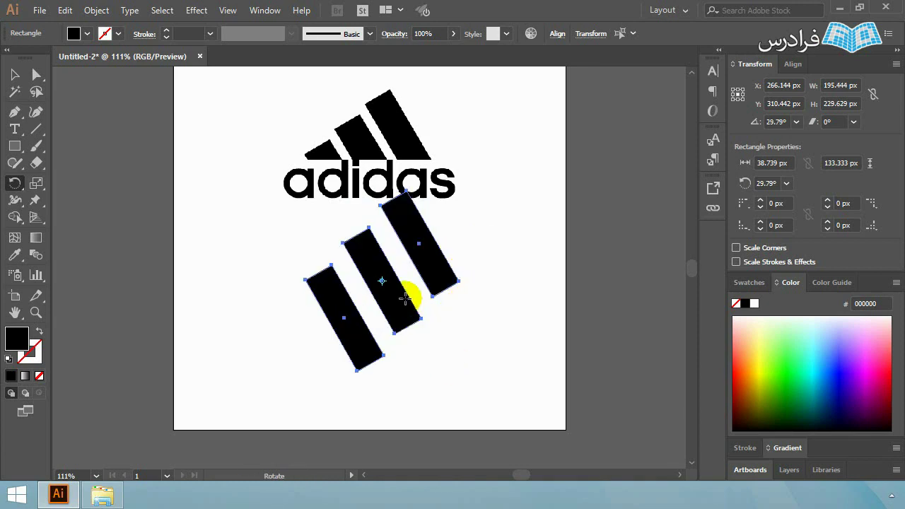
pyautogui.hotkey('ctrl', 'z')
pyautogui.hotkey('ctrl', 'z')
# Push the left bar up against the middle bar
pyautogui.press('v')
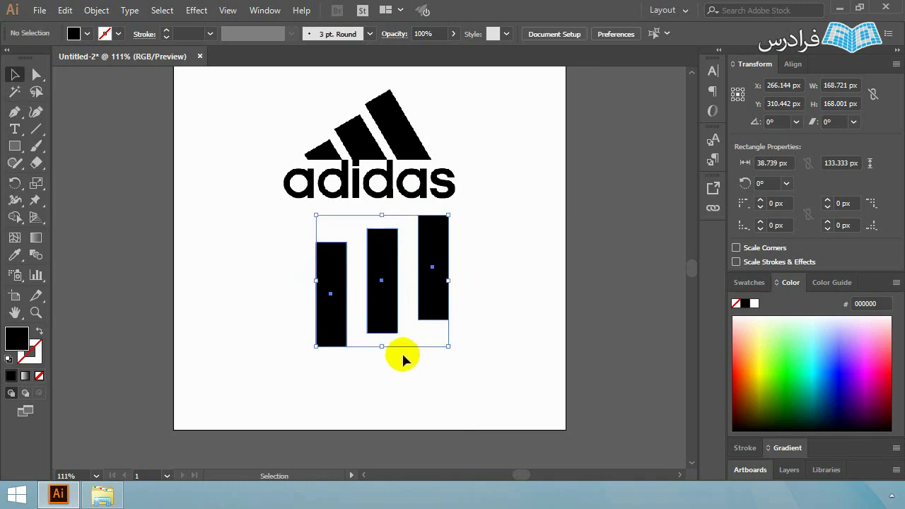
pyautogui.click(403, 357)
pyautogui.moveTo(337, 323); pyautogui.dragTo(382, 299)
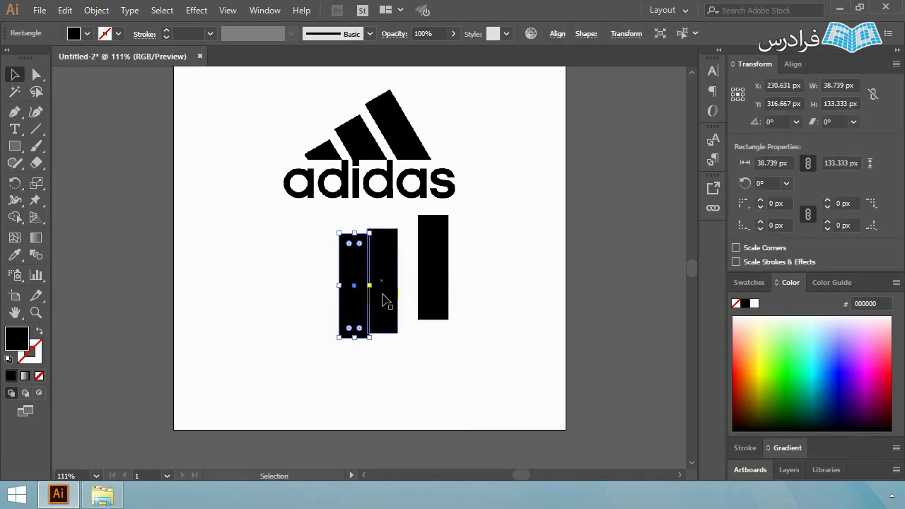
# Select all three bars and distribute them by vertical and horizontal centres
pyautogui.moveTo(469, 357); pyautogui.dragTo(323, 282)
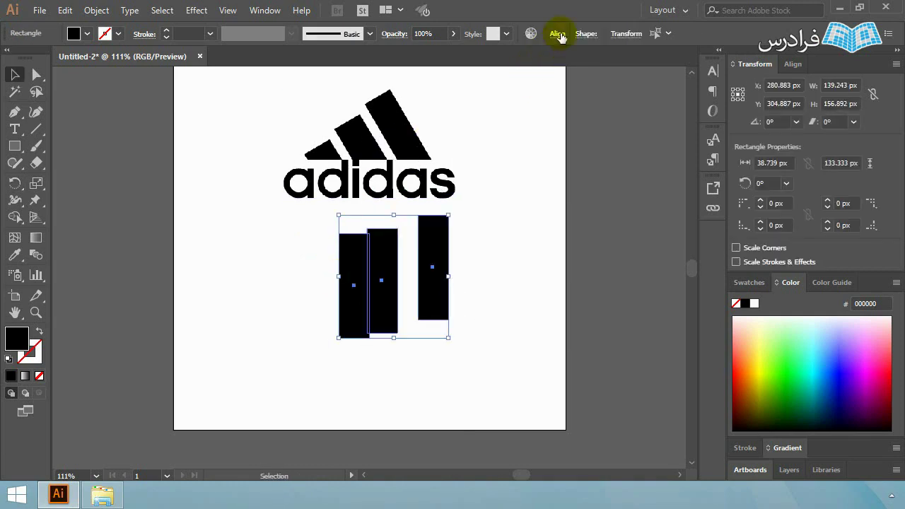
pyautogui.click(557, 34)
pyautogui.click(439, 111)
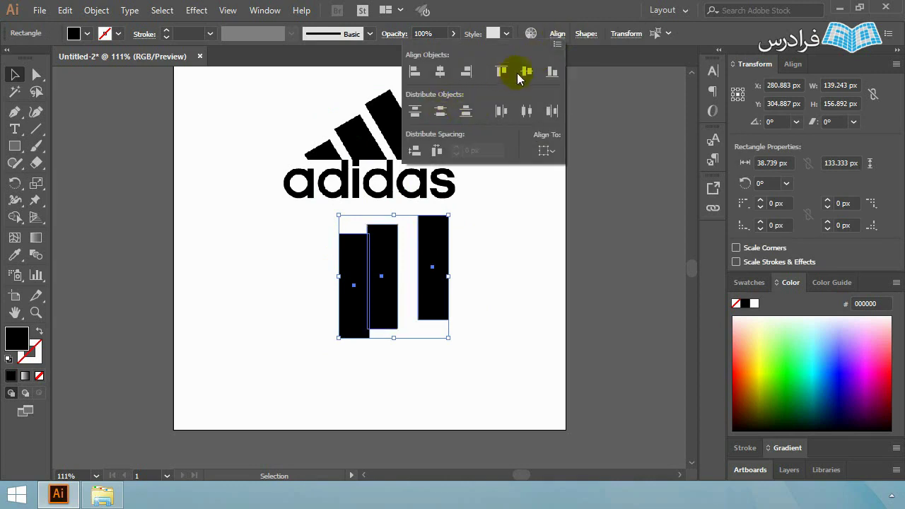
pyautogui.click(414, 111)
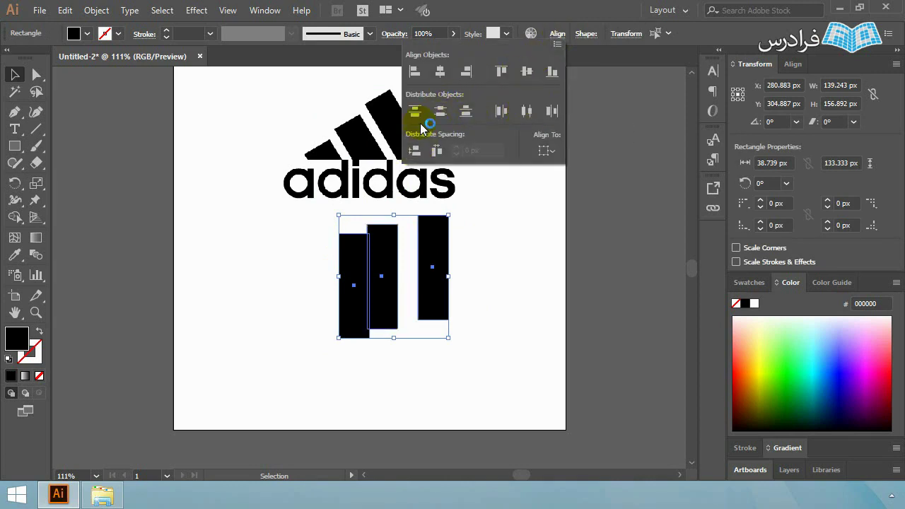
pyautogui.moveTo(485, 365); pyautogui.dragTo(293, 257)
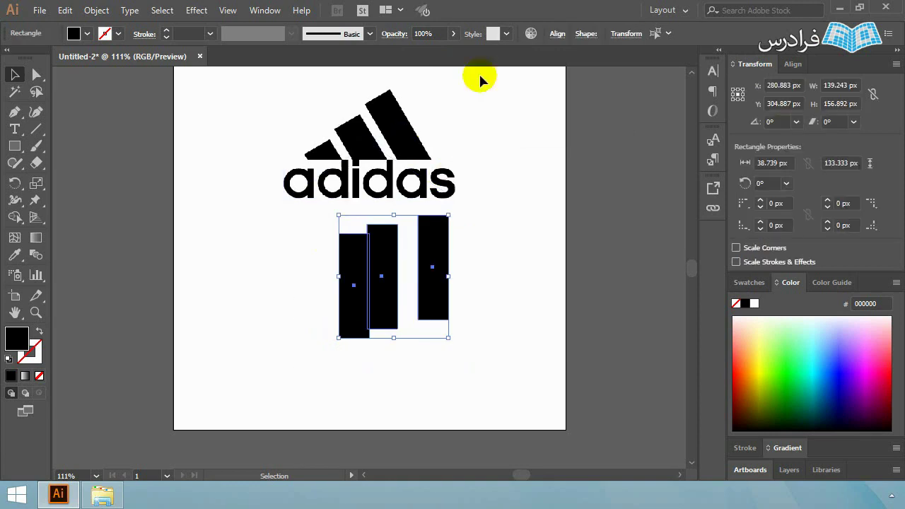
pyautogui.click(557, 34)
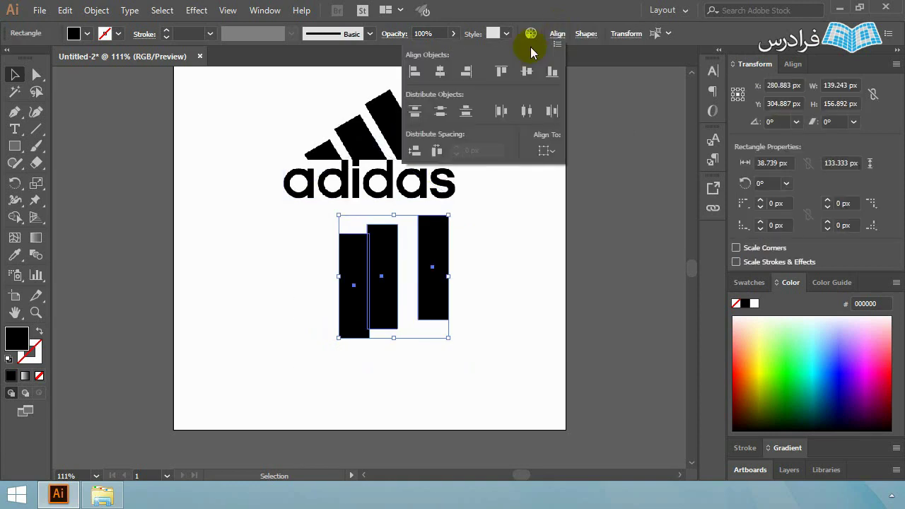
pyautogui.click(525, 111)
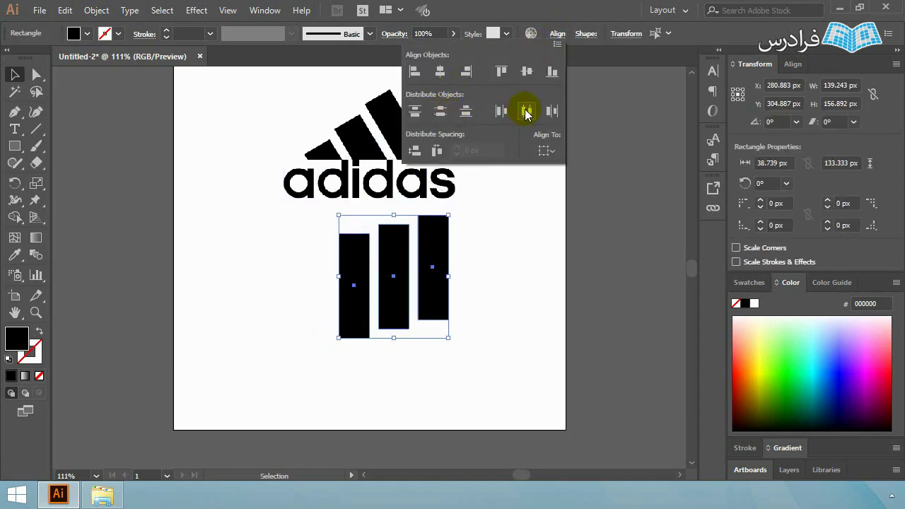
pyautogui.click(526, 111)
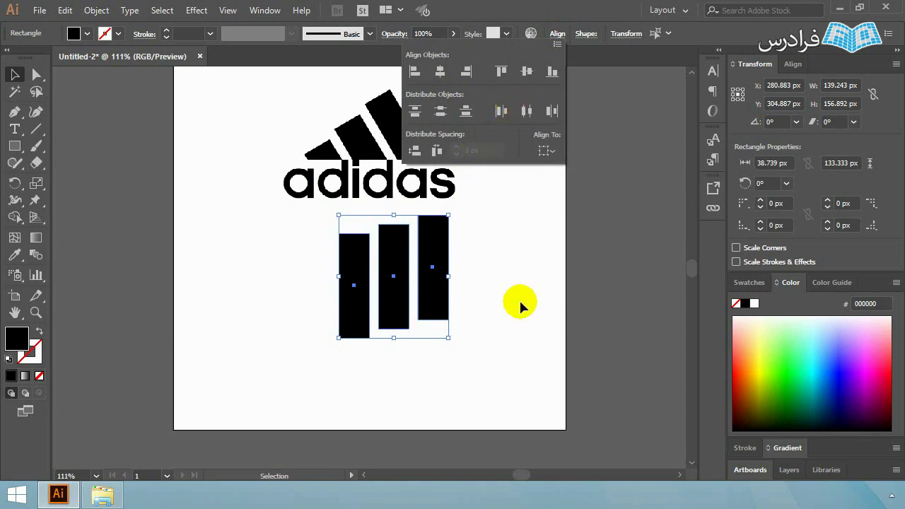
pyautogui.click(471, 346)
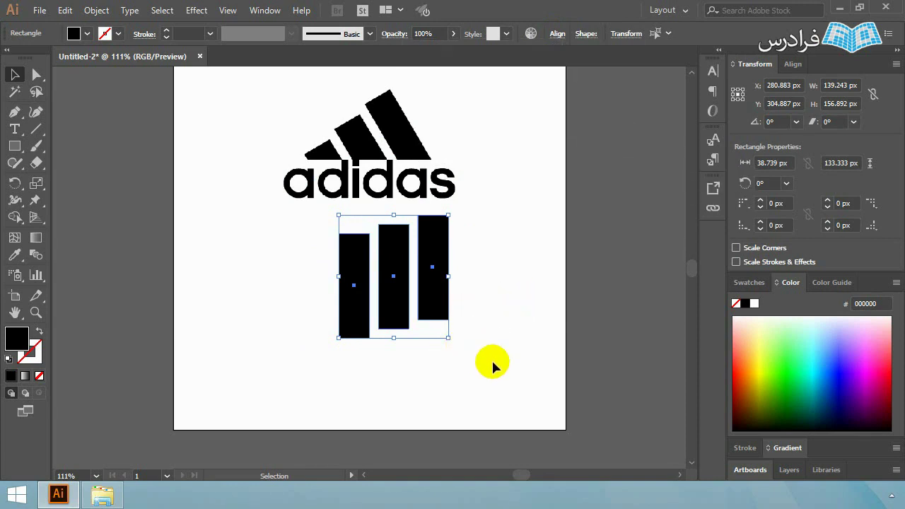
pyautogui.click(15, 184)
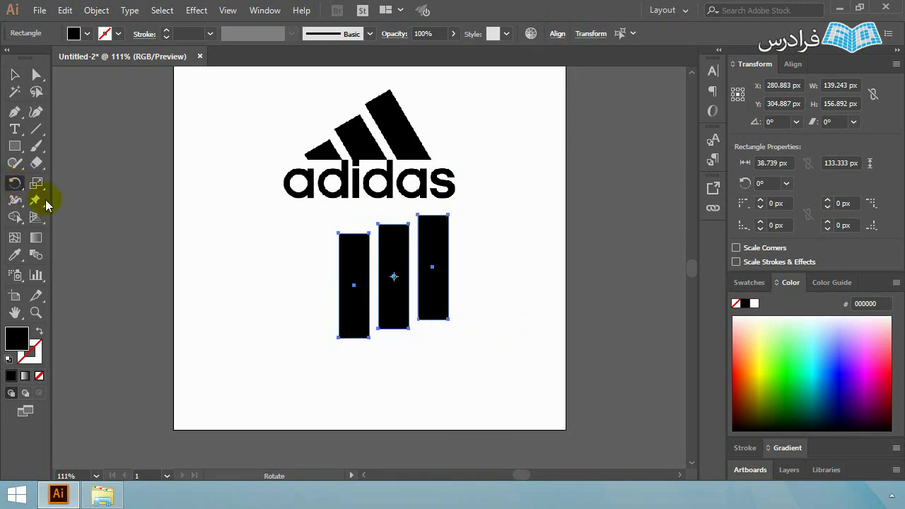
# Rotate the three bars about 23.48° and move them down slightly
pyautogui.moveTo(318, 309)
pyautogui.mouseDown()
pyautogui.moveTo(338, 343)
pyautogui.moveTo(321, 319)
pyautogui.mouseUp()
pyautogui.press('v')
pyautogui.moveTo(442, 283); pyautogui.dragTo(436, 313)
pyautogui.click(506, 321)
# Draw a straight pen line across the bars, then select it with all three bars
pyautogui.press('p')
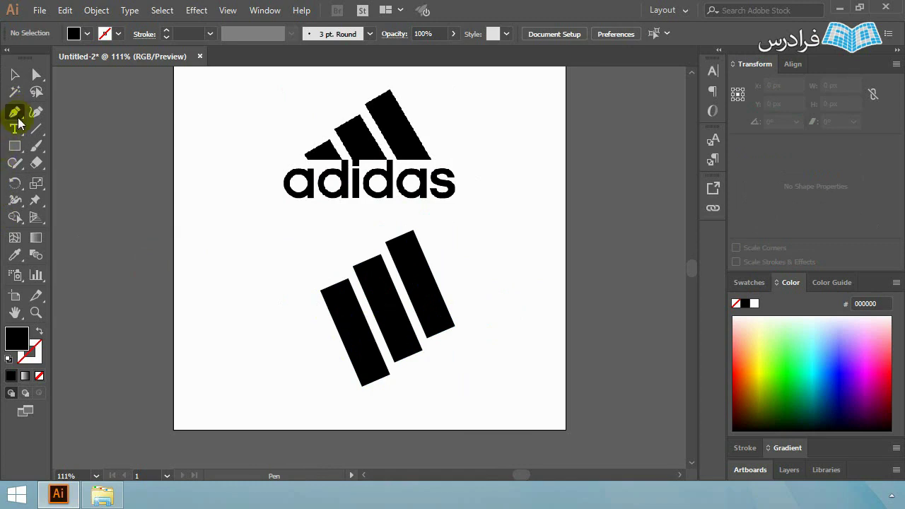
pyautogui.moveTo(314, 309); pyautogui.dragTo(326, 312)
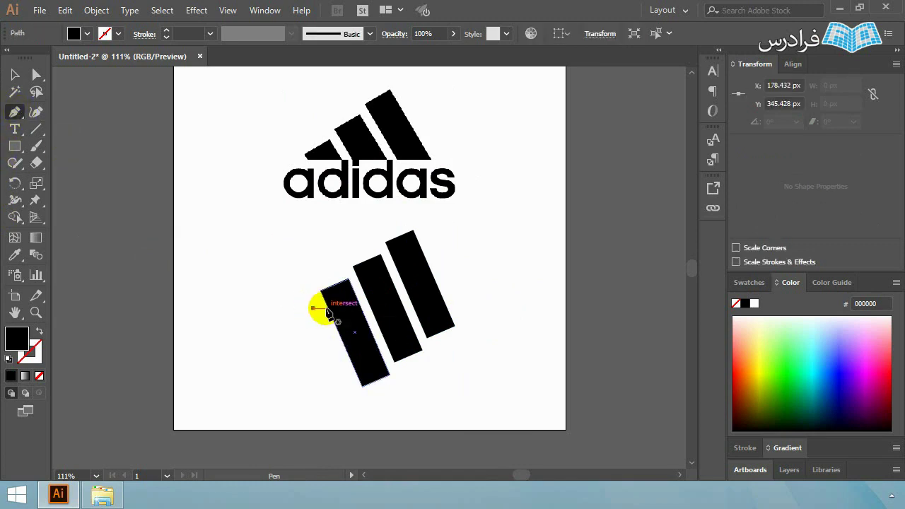
pyautogui.hotkey('ctrl', 'z')
pyautogui.click(311, 303)
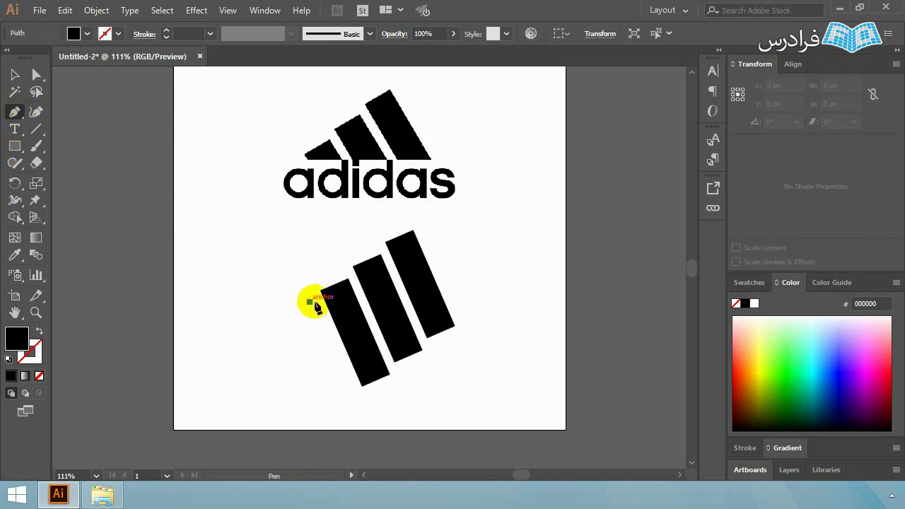
pyautogui.keyDown('shift'); pyautogui.click(472, 270); pyautogui.keyUp('shift')
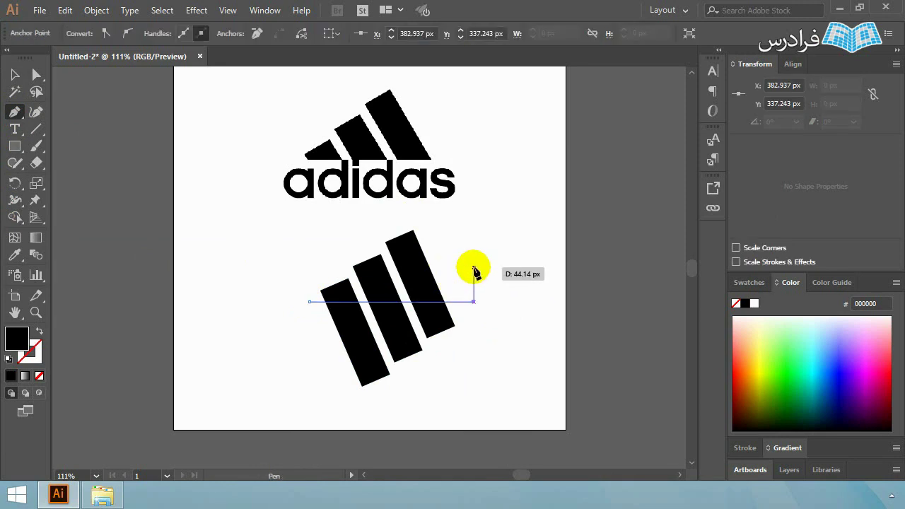
pyautogui.press('v')
pyautogui.click(478, 347)
pyautogui.click(473, 302)
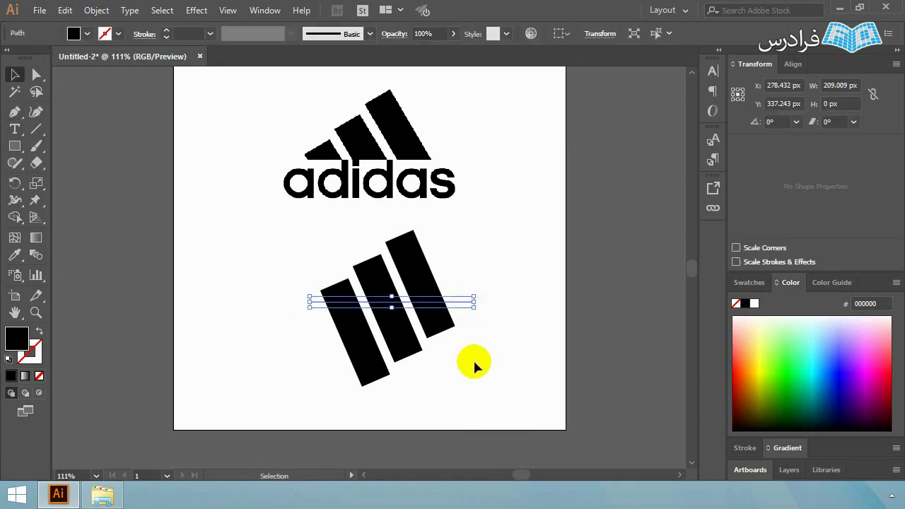
pyautogui.moveTo(500, 418); pyautogui.dragTo(254, 256)
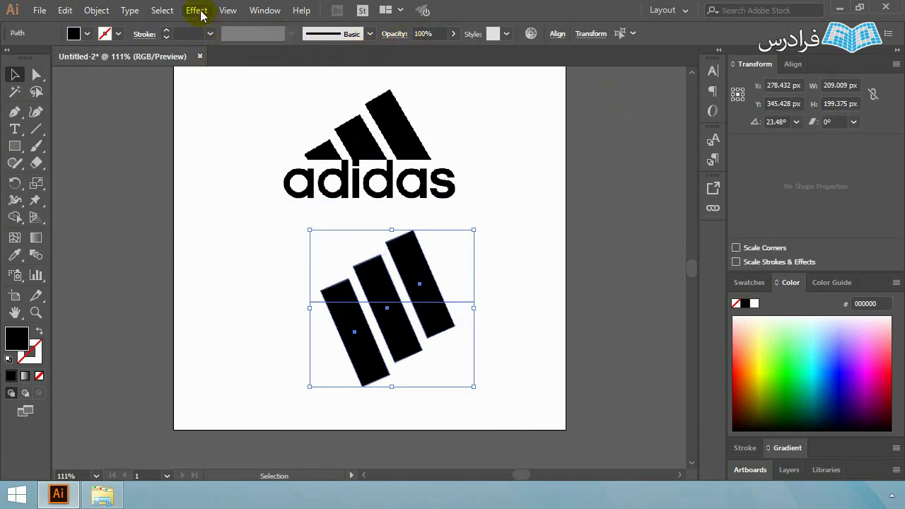
# Show the Properties panel from the Window menu and dock it with the other panels
pyautogui.click(264, 10)
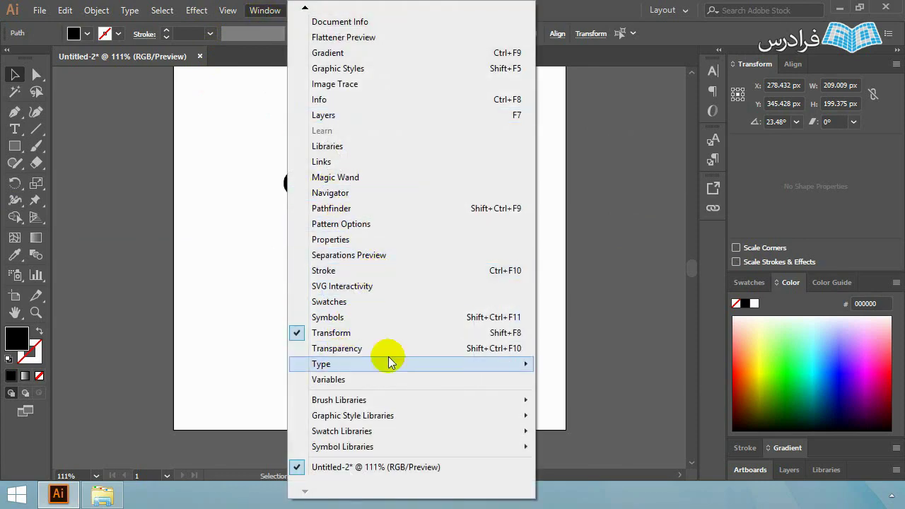
pyautogui.click(352, 239)
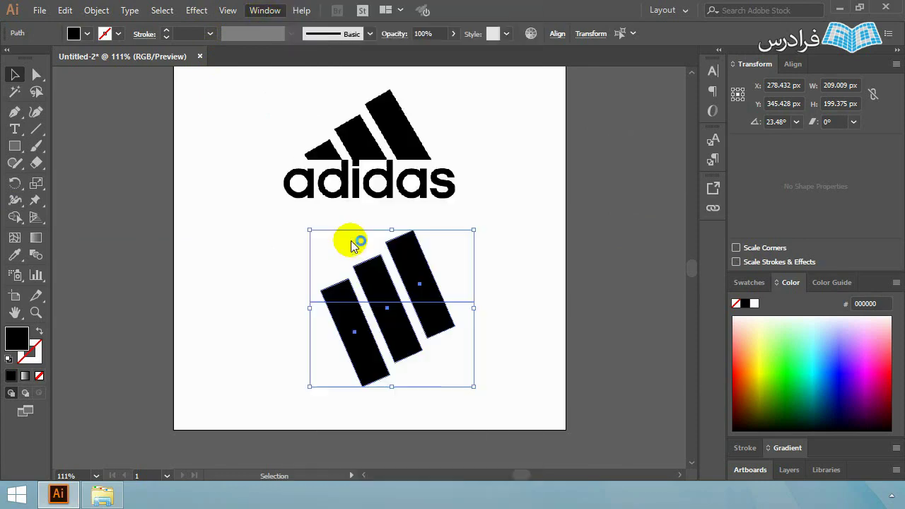
pyautogui.moveTo(843, 284); pyautogui.dragTo(805, 67)
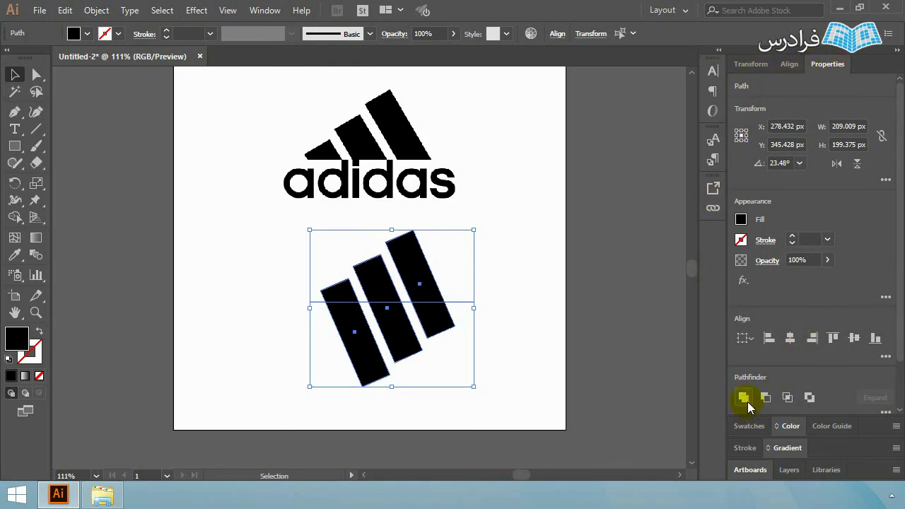
# Apply Pathfinder Divide to split the bars along the horizontal line
pyautogui.scroll(-2, 882, 402)
pyautogui.click(885, 357)
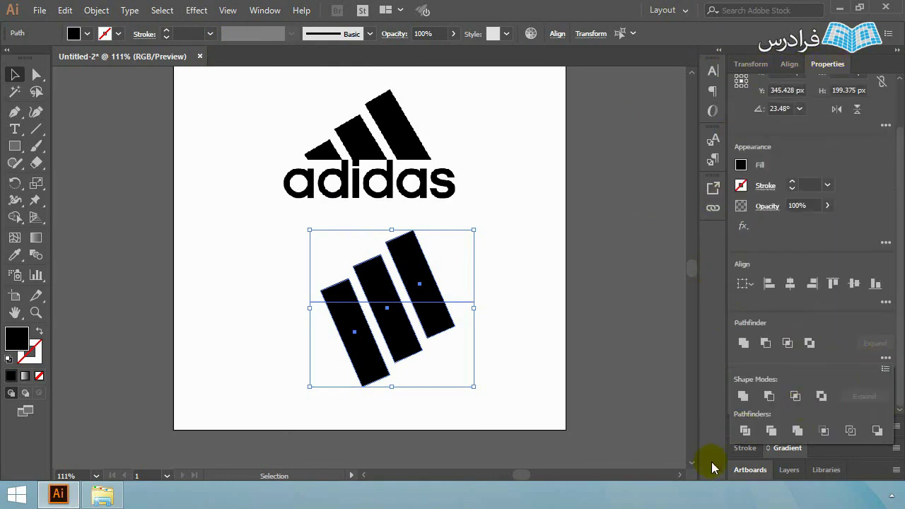
pyautogui.click(744, 430)
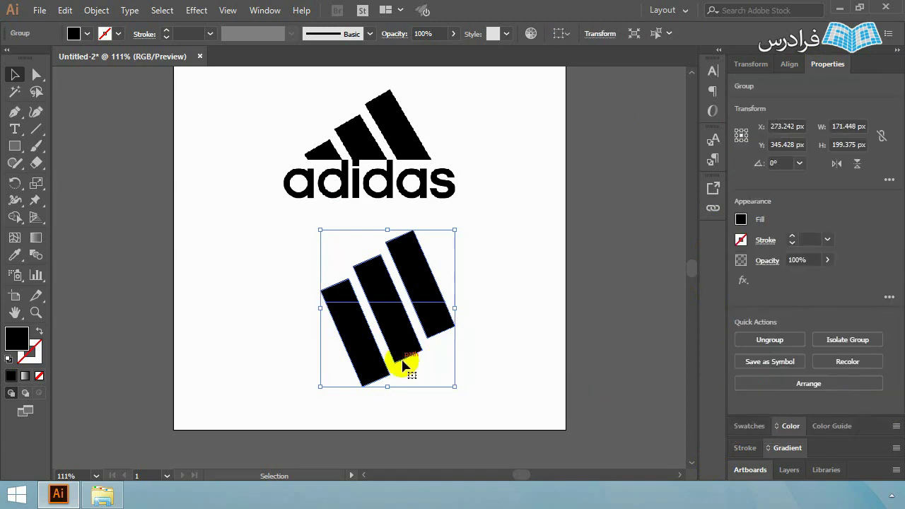
# Ungroup the divided pieces and drag the lower bar pieces away
pyautogui.click(97, 10)
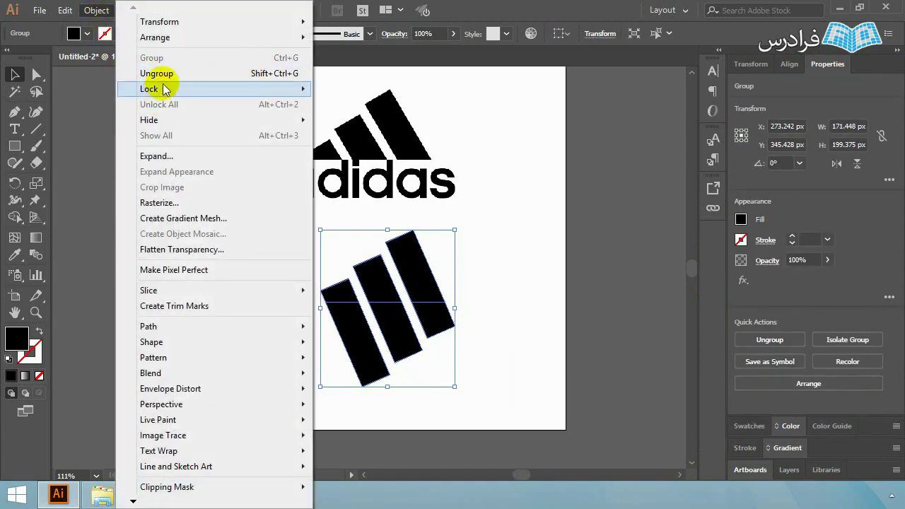
pyautogui.click(162, 73)
pyautogui.moveTo(481, 385)
pyautogui.mouseDown()
pyautogui.moveTo(357, 319)
pyautogui.moveTo(348, 328)
pyautogui.mouseUp()
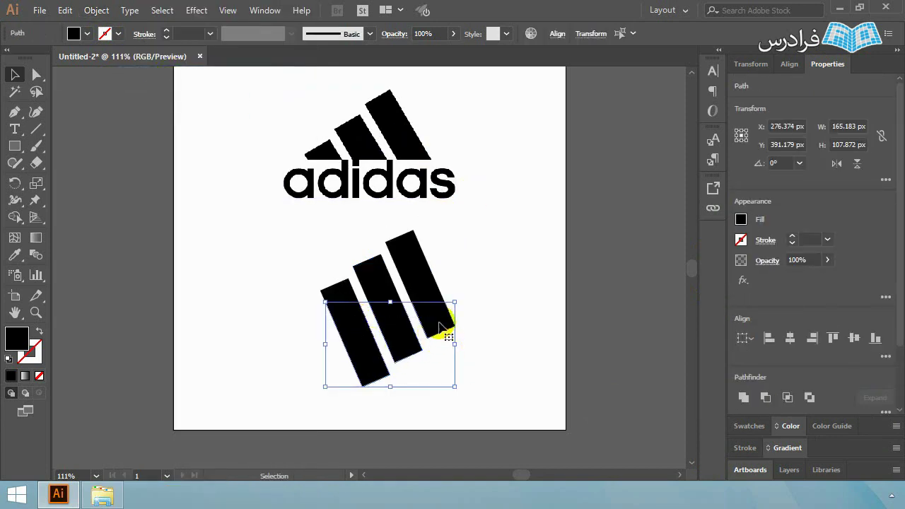
pyautogui.moveTo(445, 332); pyautogui.dragTo(473, 378)
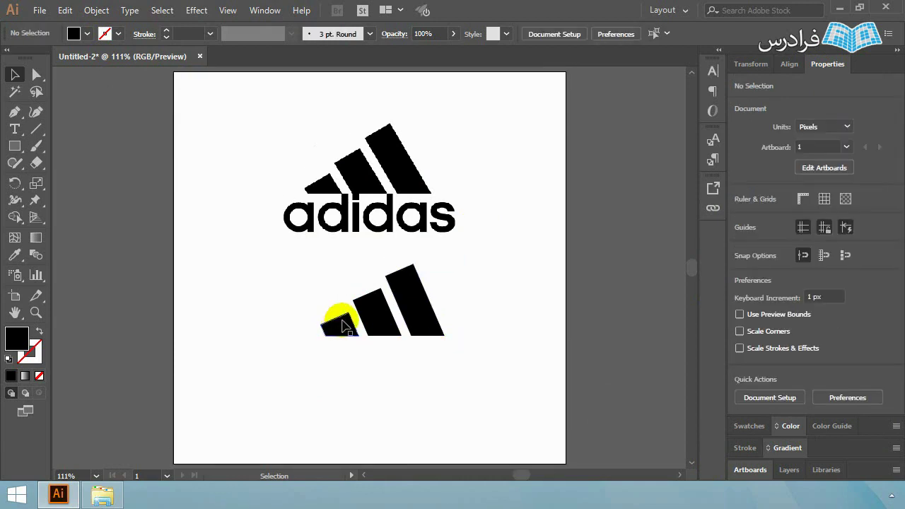
# Create a text box below the stripes and type 'adidas'
pyautogui.press('t')
pyautogui.moveTo(308, 336); pyautogui.dragTo(499, 391)
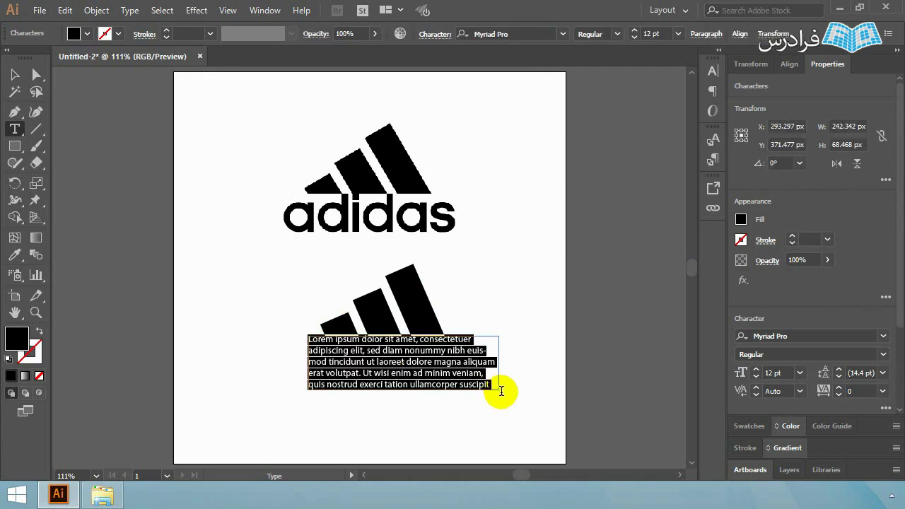
pyautogui.write('adidas')
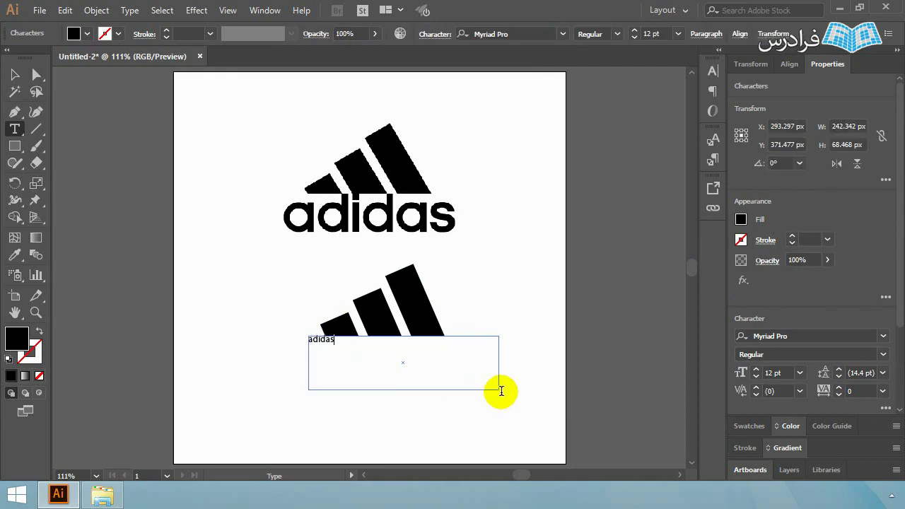
# Set the adidas text to Myriad Pro Bold Condensed at 70 pt
pyautogui.hotkey('ctrl', 'a')
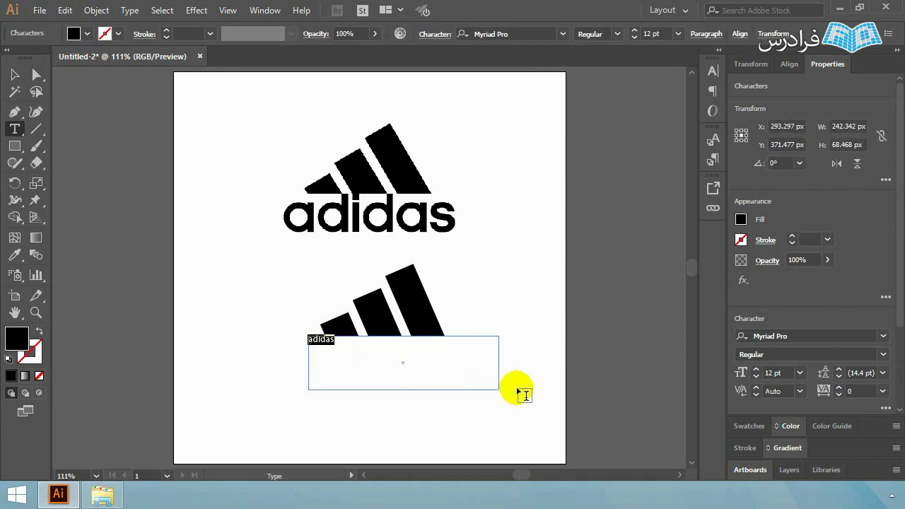
pyautogui.scroll(1, 523, 389)
pyautogui.click(617, 34)
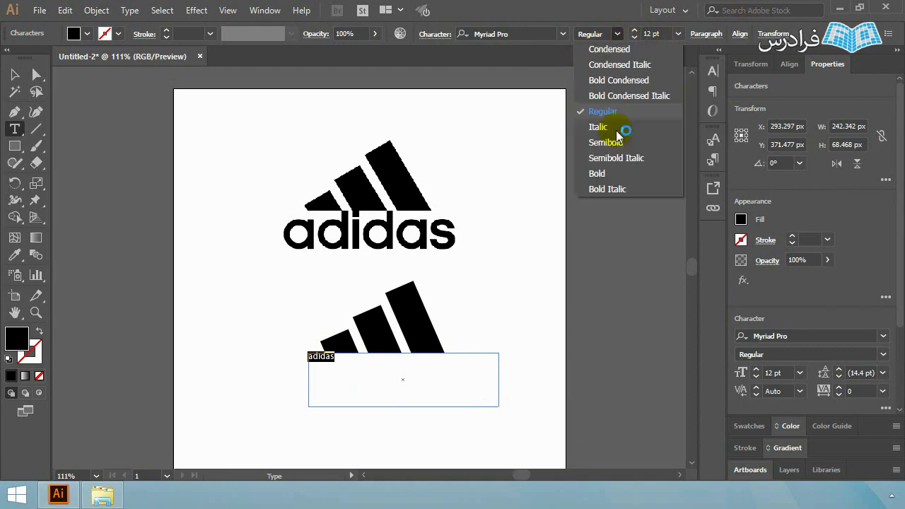
pyautogui.press('Down')
pyautogui.press('Down')
pyautogui.press('Down')
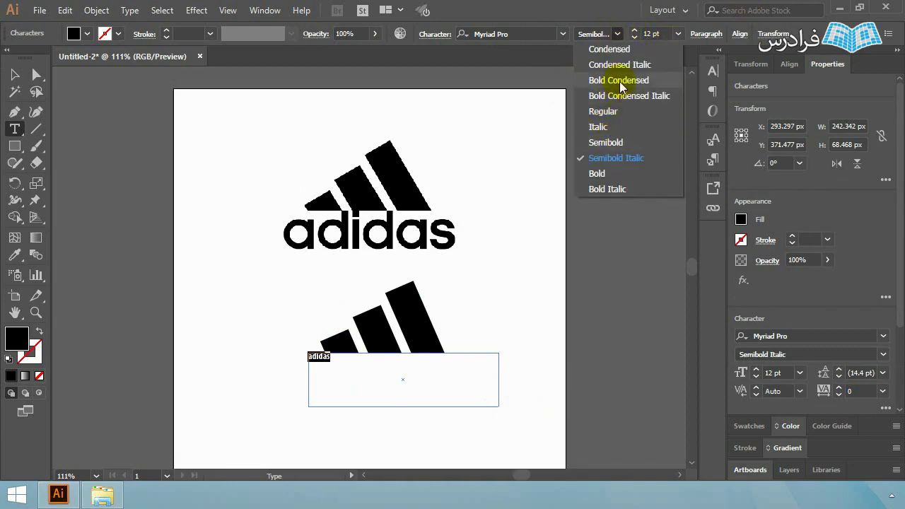
pyautogui.click(619, 80)
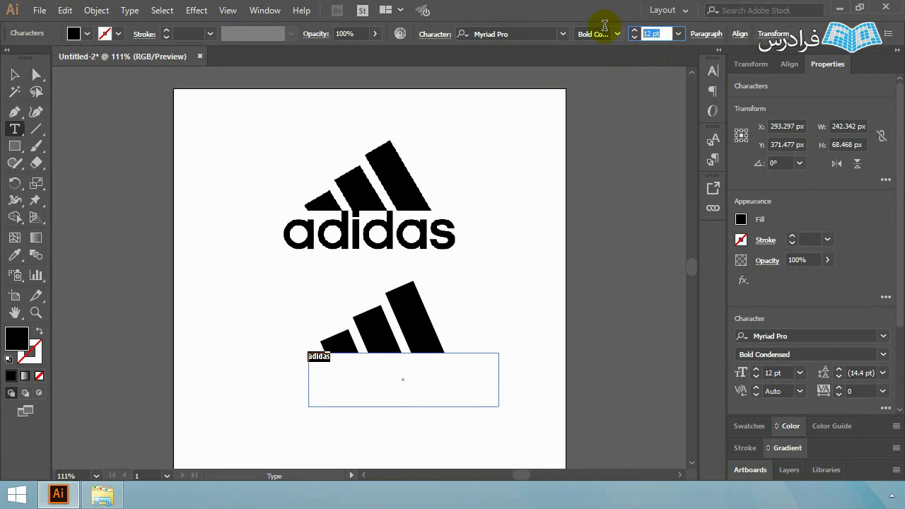
pyautogui.write('120')
pyautogui.press('Return')
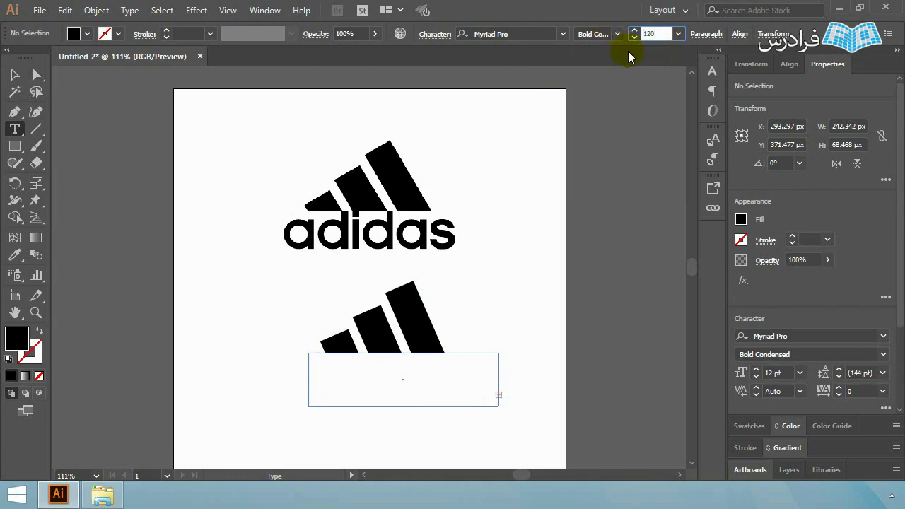
pyautogui.write('70')
pyautogui.press('Return')
pyautogui.click(389, 364)
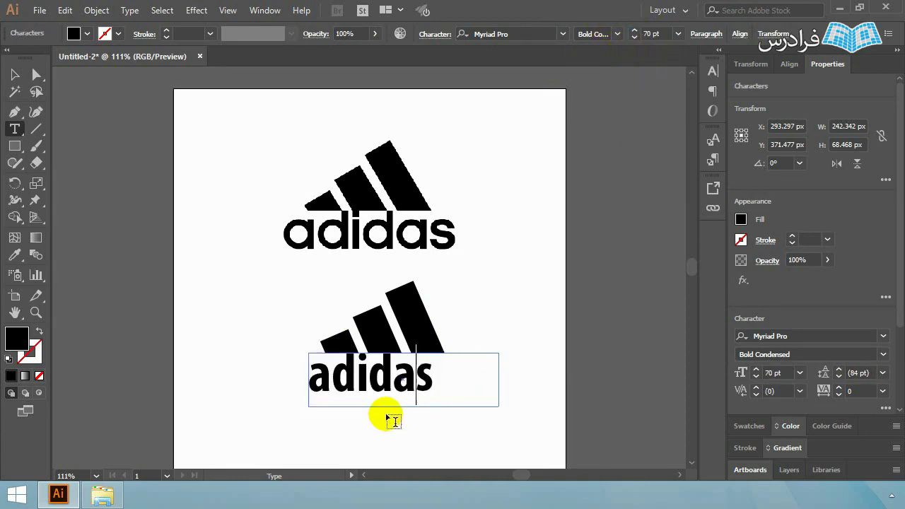
pyautogui.hotkey('ctrl', 'a')
pyautogui.click(528, 26)
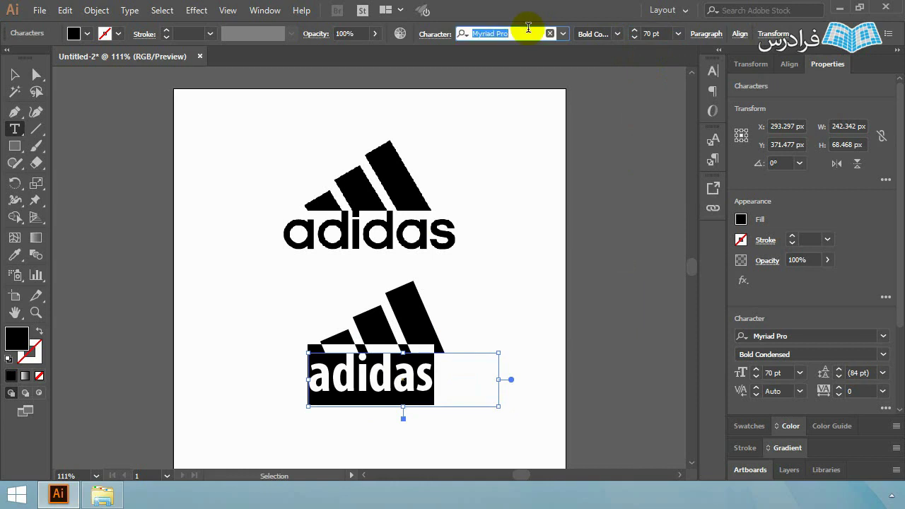
# Change the adidas font to Calibri Bold
pyautogui.write('a')
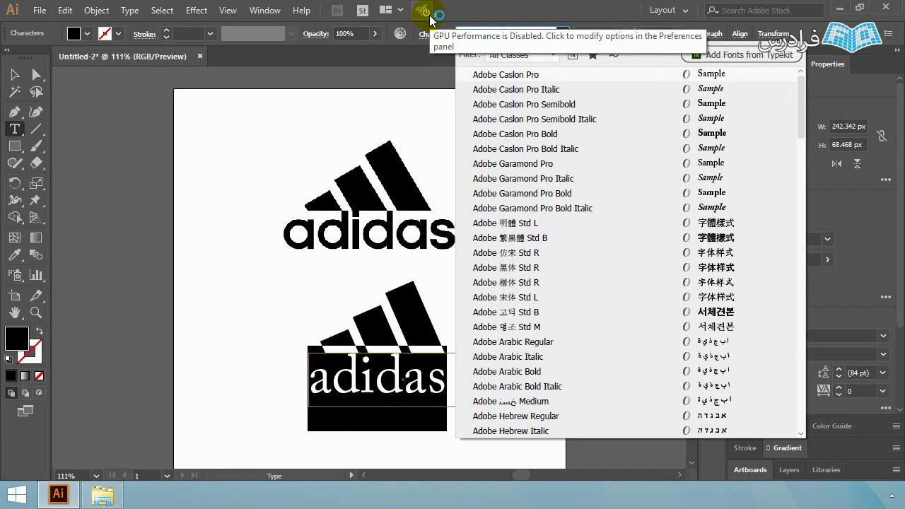
pyautogui.write('cali')
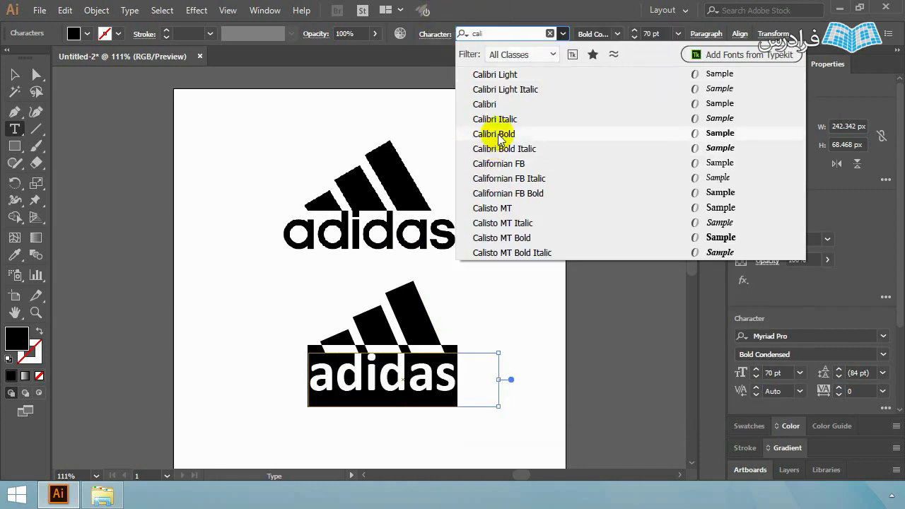
pyautogui.click(500, 138)
# Nudge the adidas text slightly down beneath the stripes
pyautogui.click(407, 375)
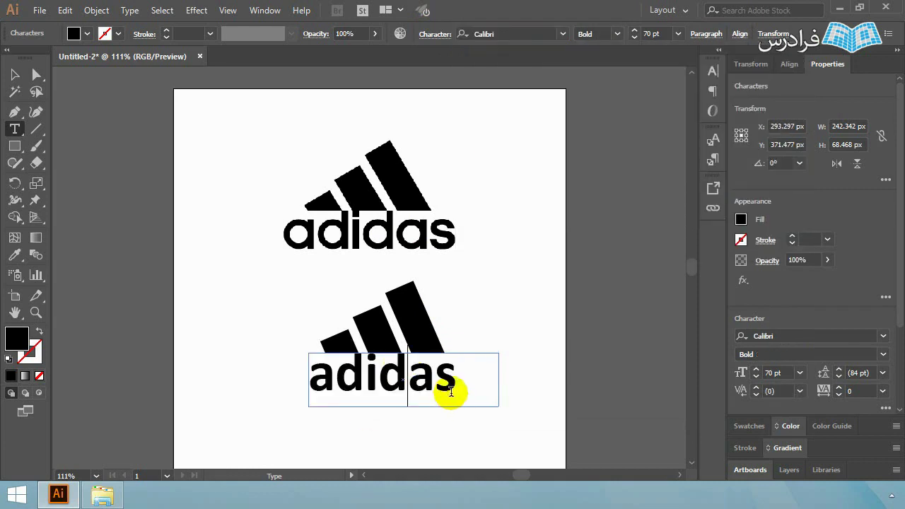
pyautogui.press('Escape')
pyautogui.click(456, 297)
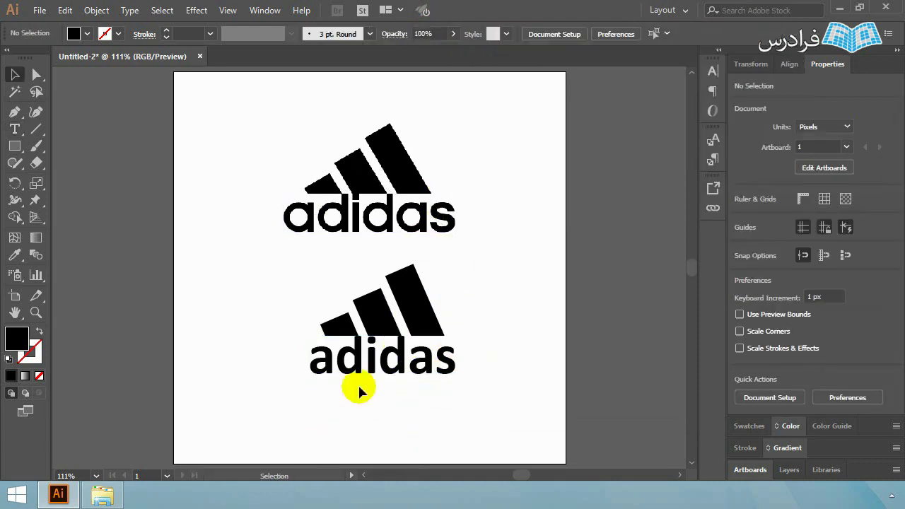
pyautogui.moveTo(418, 368); pyautogui.dragTo(418, 375)
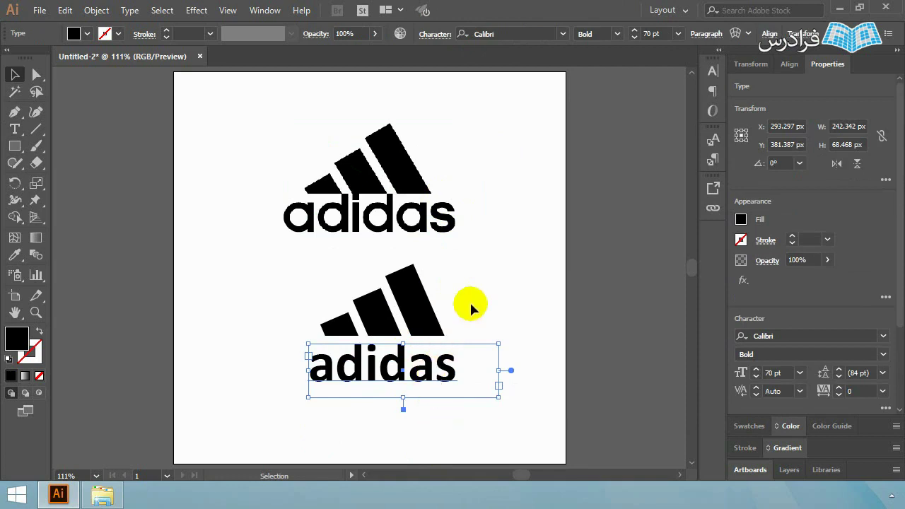
pyautogui.click(579, 346)
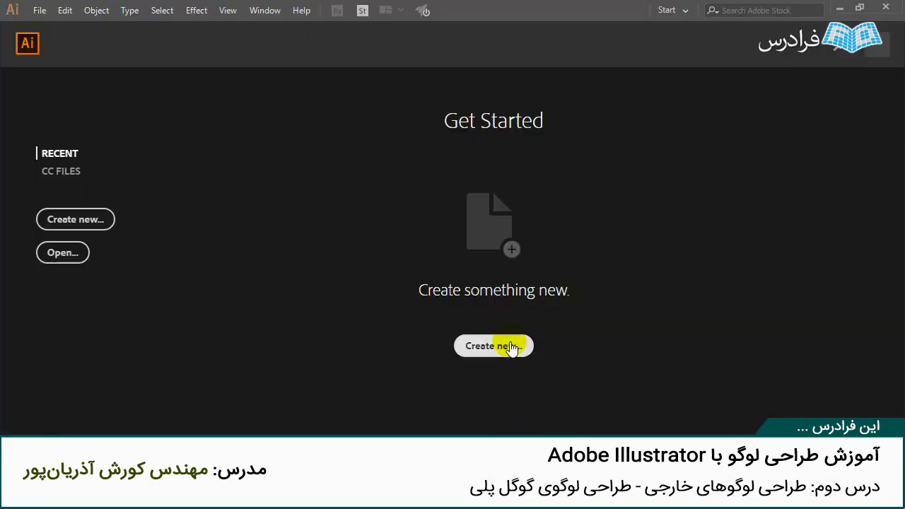
# Choose Create new… on the Get Started screen
pyautogui.click(510, 344)
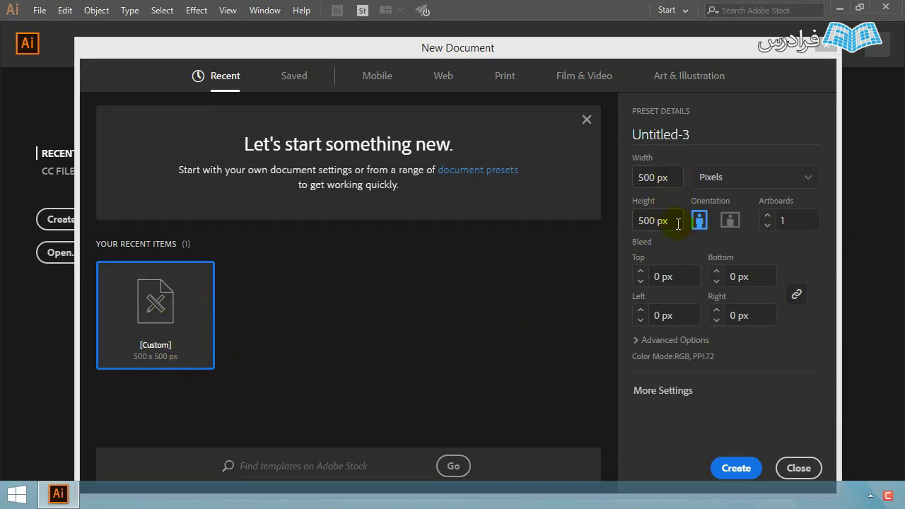
# Create the 500 × 500 px Untitled-3 document and fit its artboard in the window
pyautogui.click(732, 468)
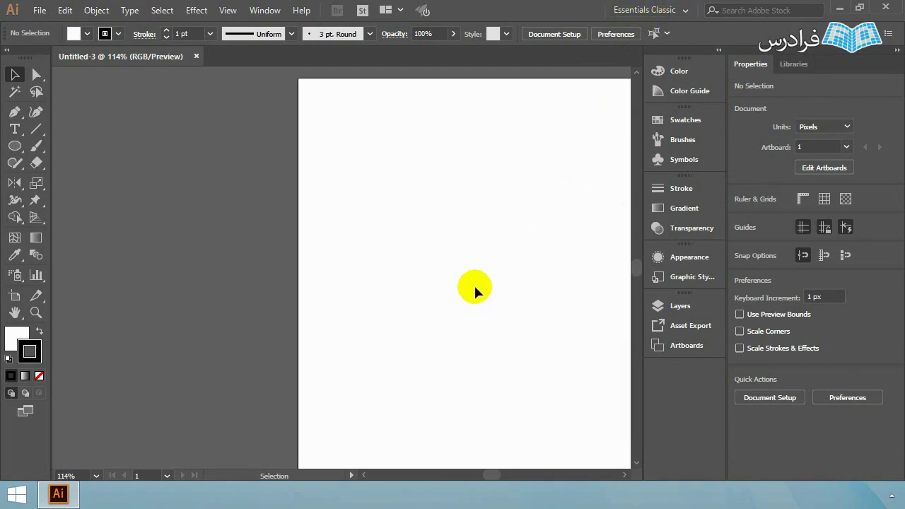
pyautogui.hotkey('ctrl', '0')
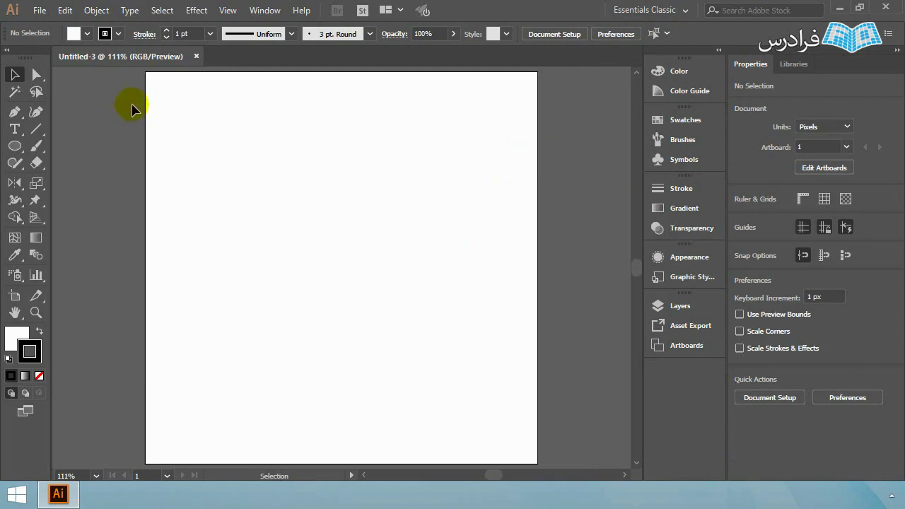
pyautogui.scroll(1, 131, 108)
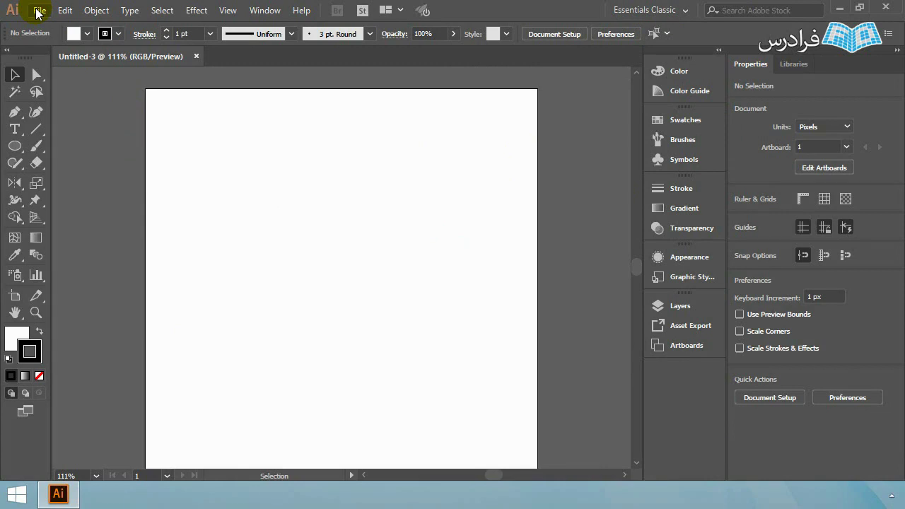
# Place the Google-Play-logo image onto the canvas via File > Place
pyautogui.click(39, 11)
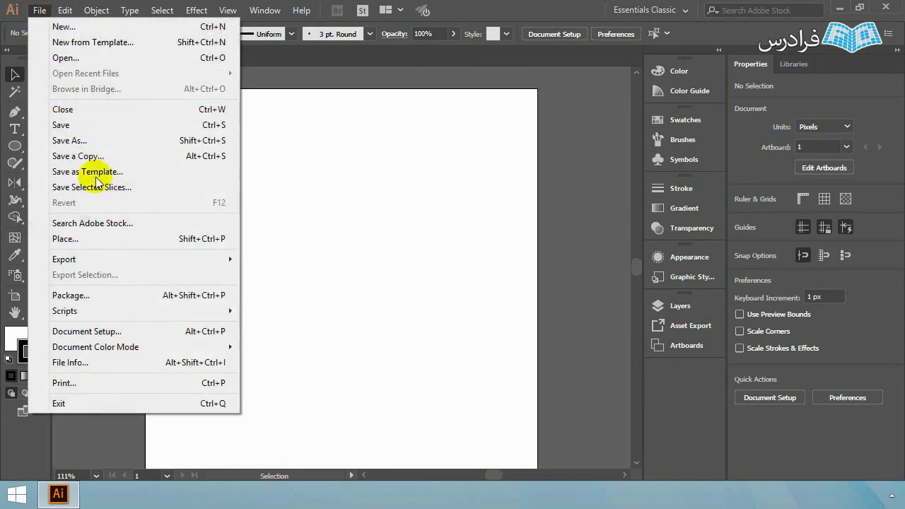
pyautogui.click(97, 239)
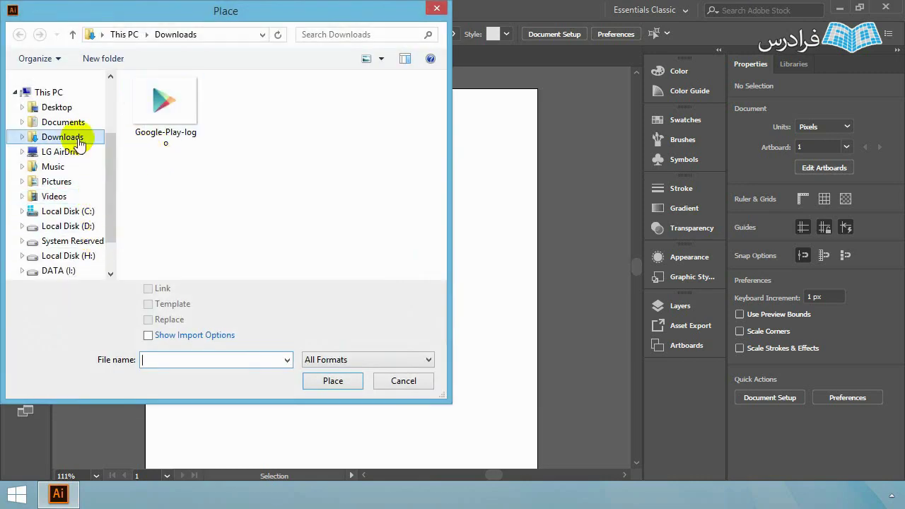
pyautogui.doubleClick(178, 115)
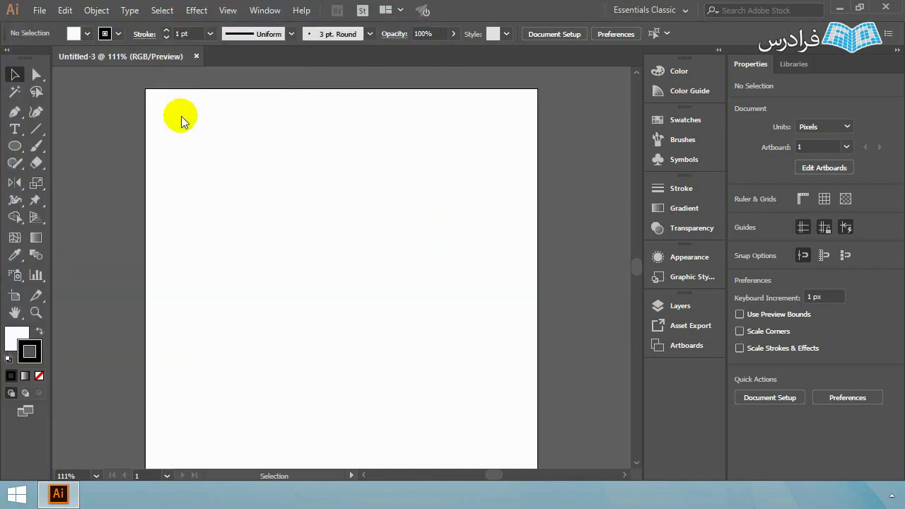
pyautogui.click(242, 184)
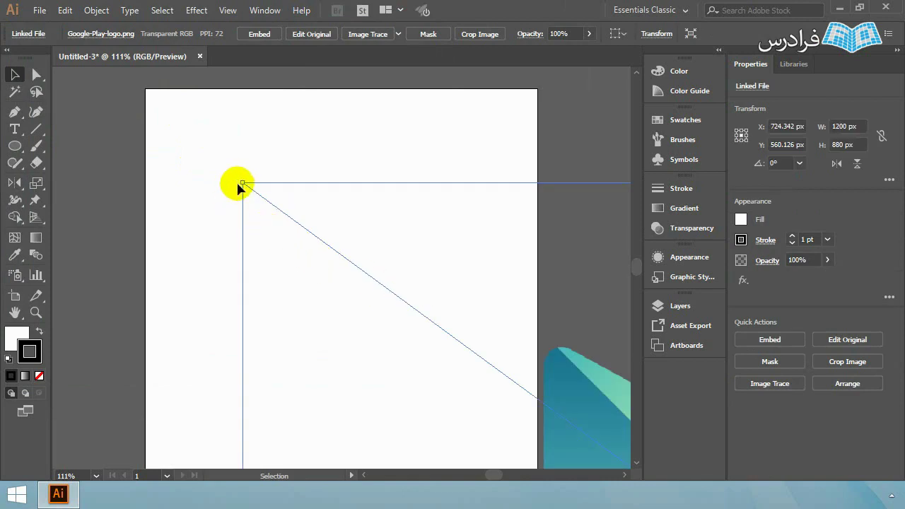
# Crop the image tightly around the play triangle and move it onto the artboard
pyautogui.scroll(-4, 287, 221)
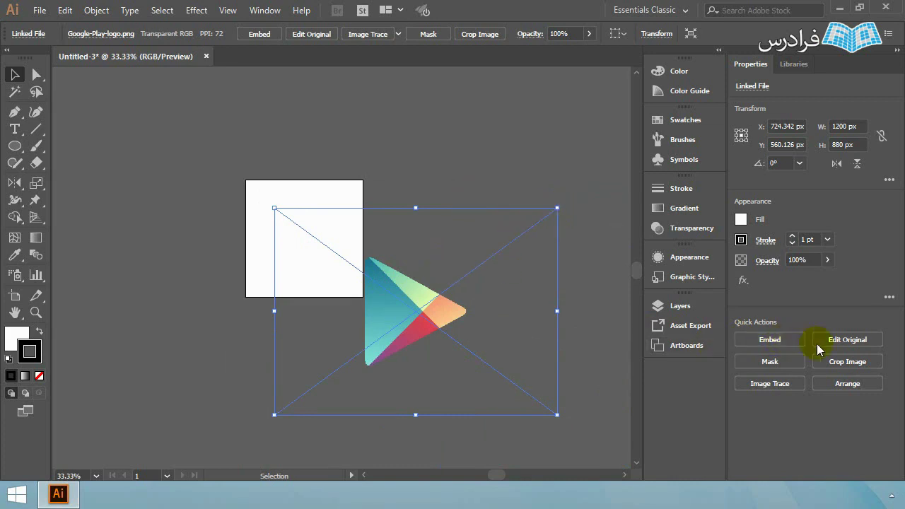
pyautogui.click(834, 364)
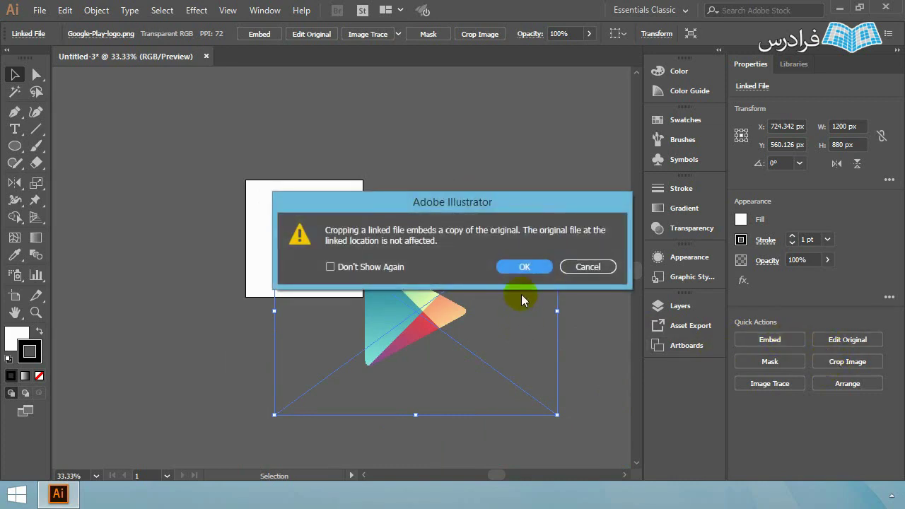
pyautogui.click(521, 264)
pyautogui.moveTo(556, 311); pyautogui.dragTo(471, 310)
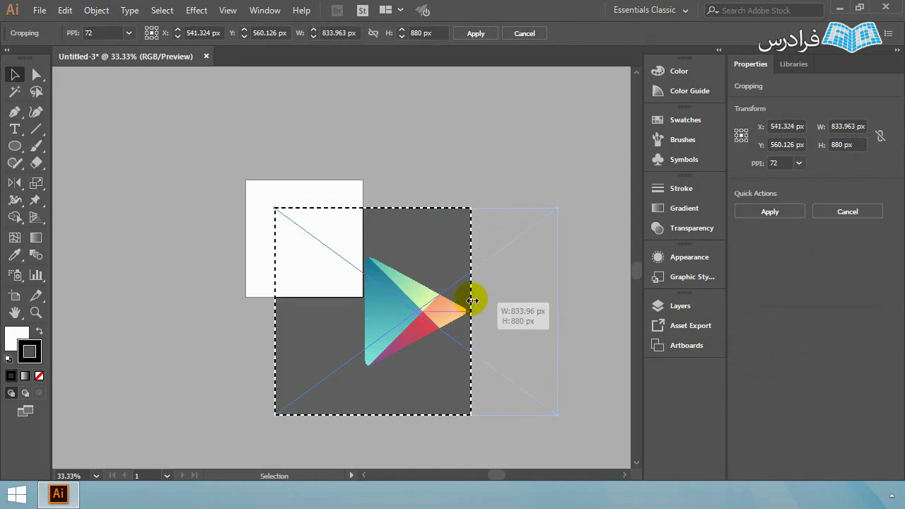
pyautogui.moveTo(368, 207); pyautogui.dragTo(366, 250)
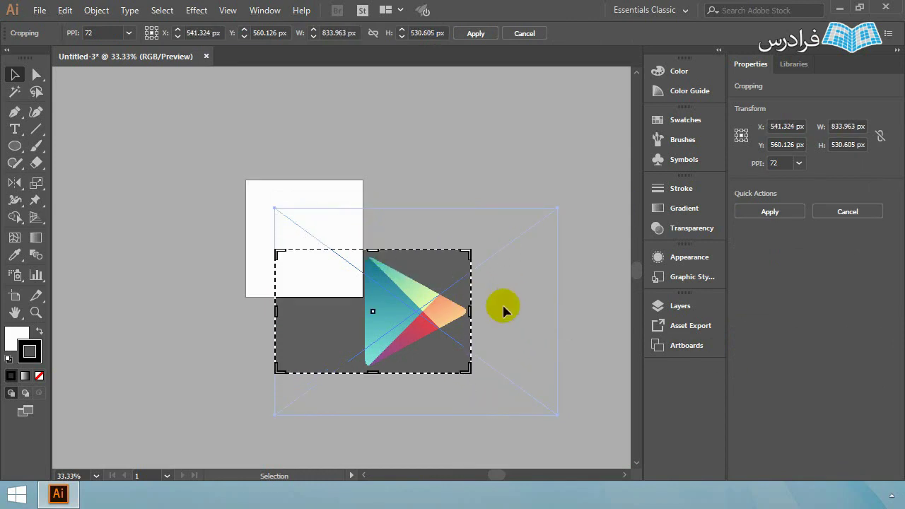
pyautogui.moveTo(276, 313); pyautogui.dragTo(358, 313)
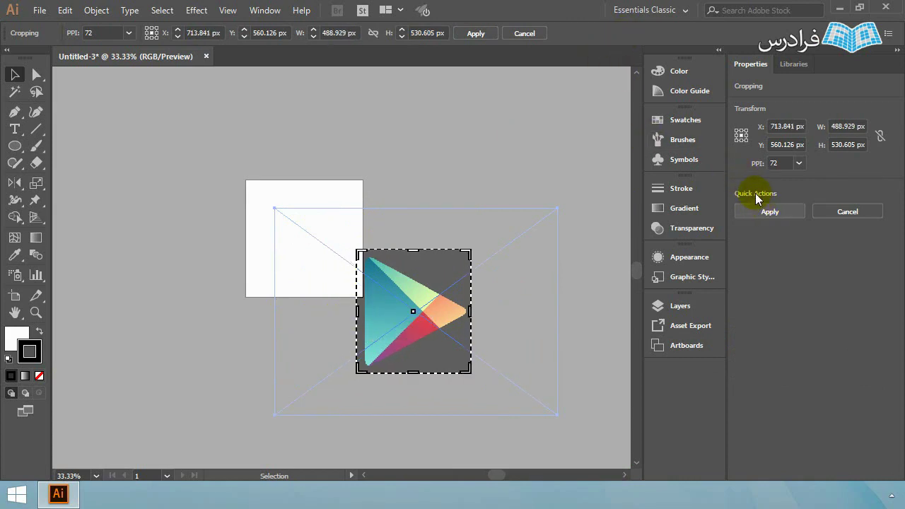
pyautogui.click(776, 211)
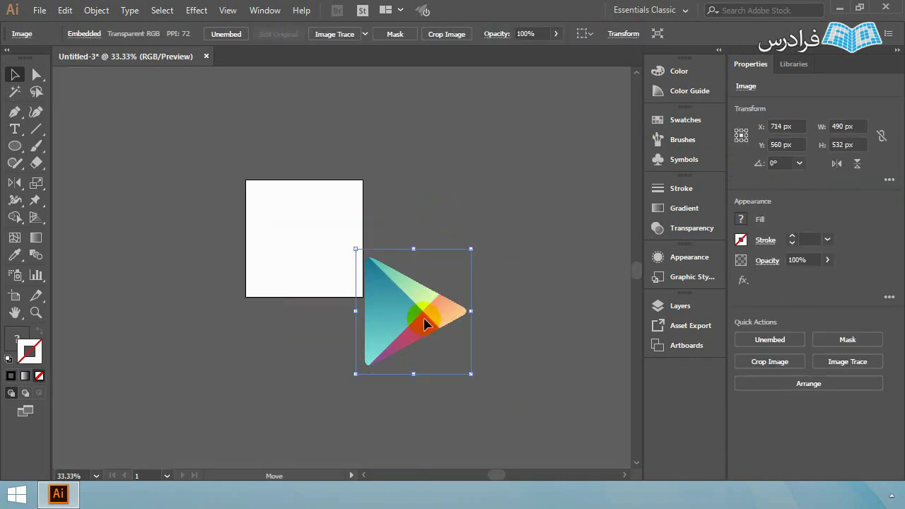
pyautogui.moveTo(434, 328); pyautogui.dragTo(323, 250)
pyautogui.scroll(2, 216, 202)
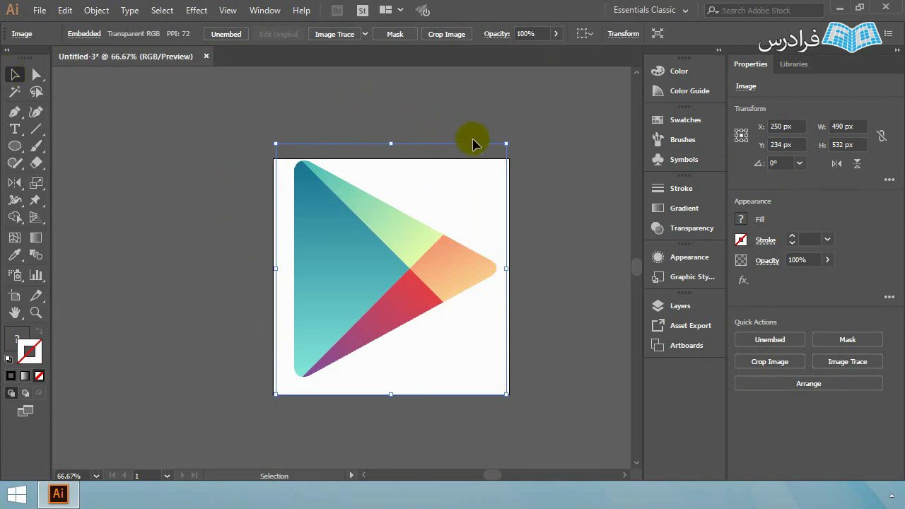
# Scale the logo image down and move it near the top of the artboard
pyautogui.moveTo(506, 143); pyautogui.dragTo(341, 323)
pyautogui.moveTo(315, 364); pyautogui.dragTo(392, 224)
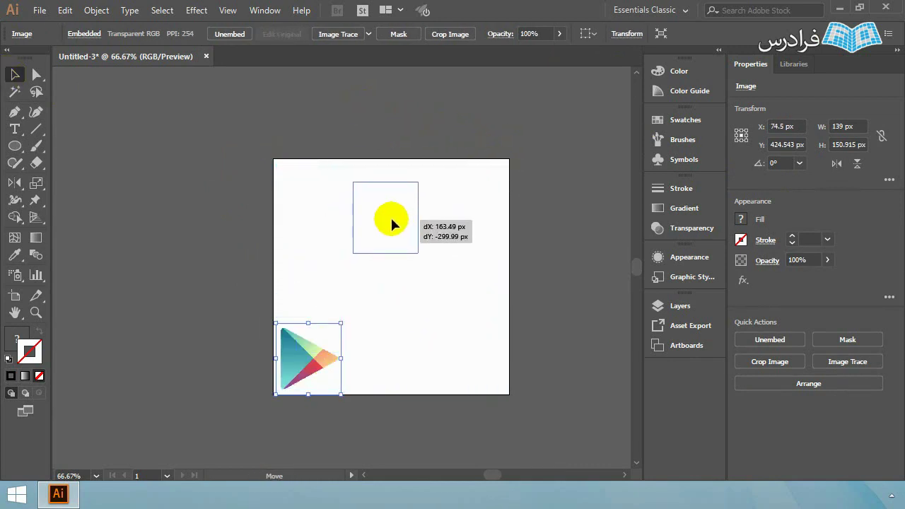
pyautogui.click(371, 274)
# Zoom to 100% and deselect the logo image
pyautogui.hotkey('ctrl', '1')
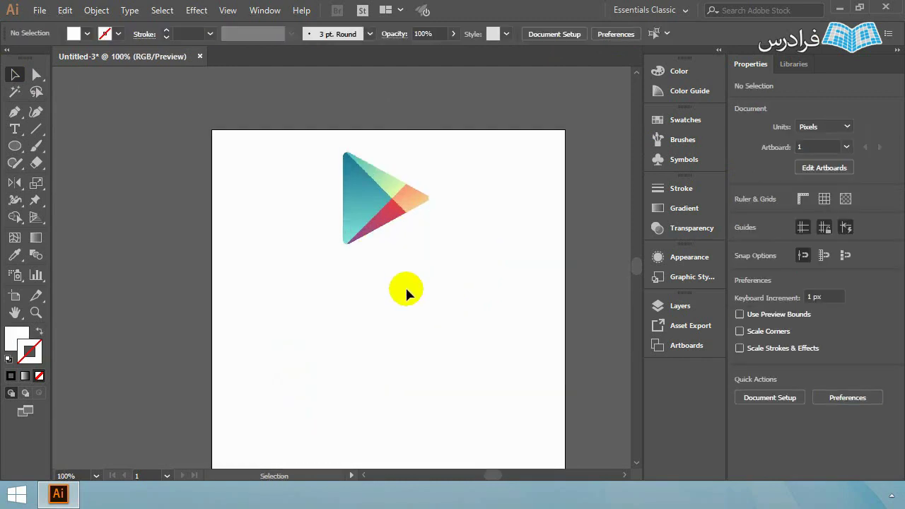
pyautogui.moveTo(422, 281); pyautogui.dragTo(407, 260)
pyautogui.click(369, 202)
pyautogui.click(436, 311)
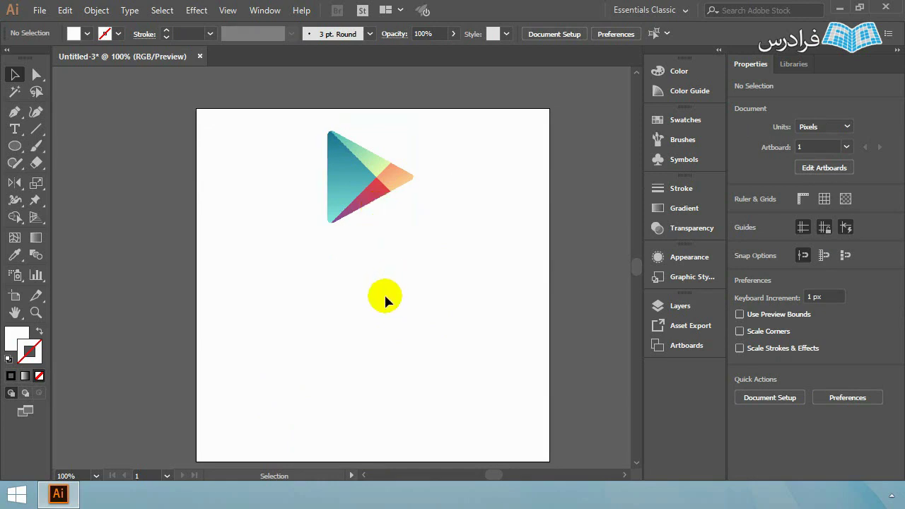
pyautogui.moveTo(14, 146); pyautogui.dragTo(65, 152)
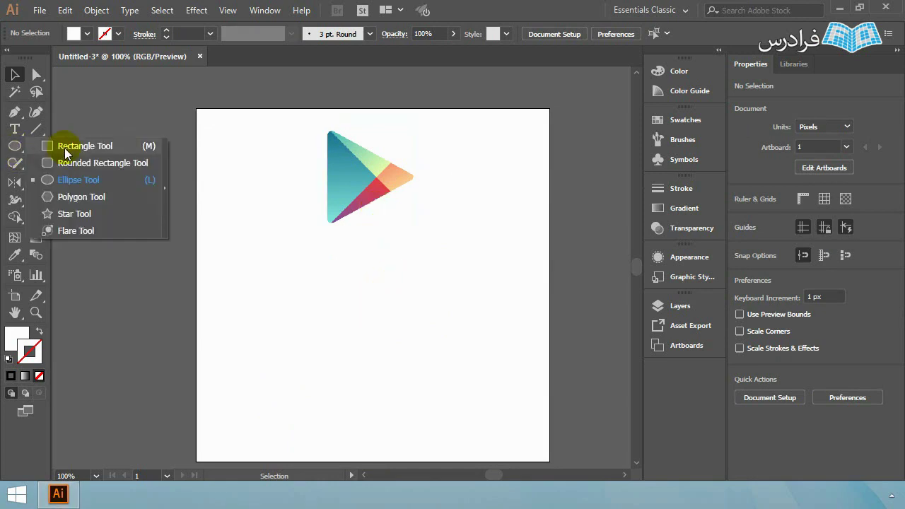
# Draw a three-sided polygon (triangle) beside the Google Play logo
pyautogui.click(81, 201)
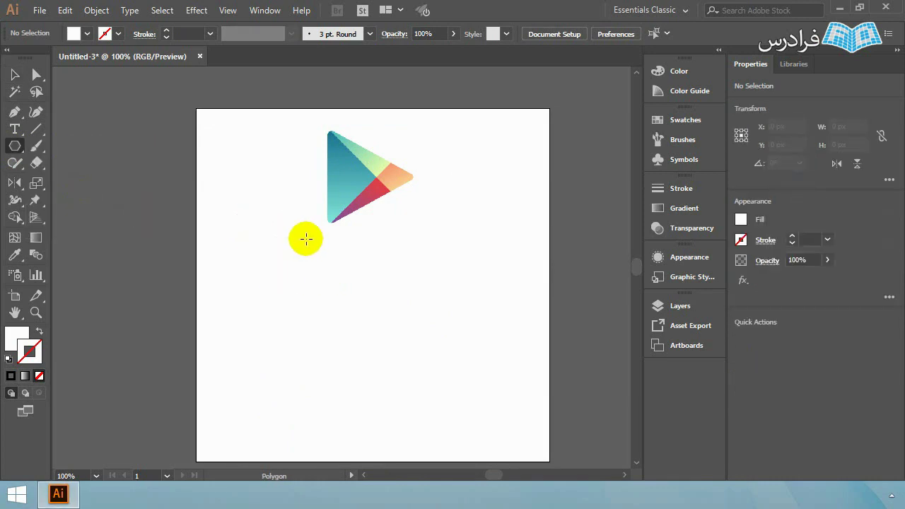
pyautogui.moveTo(283, 230)
pyautogui.mouseDown()
pyautogui.moveTo(318, 263)
pyautogui.moveTo(286, 302)
pyautogui.moveTo(242, 266)
pyautogui.moveTo(240, 216)
pyautogui.moveTo(285, 193)
pyautogui.moveTo(343, 196)
pyautogui.moveTo(343, 245)
pyautogui.mouseUp()
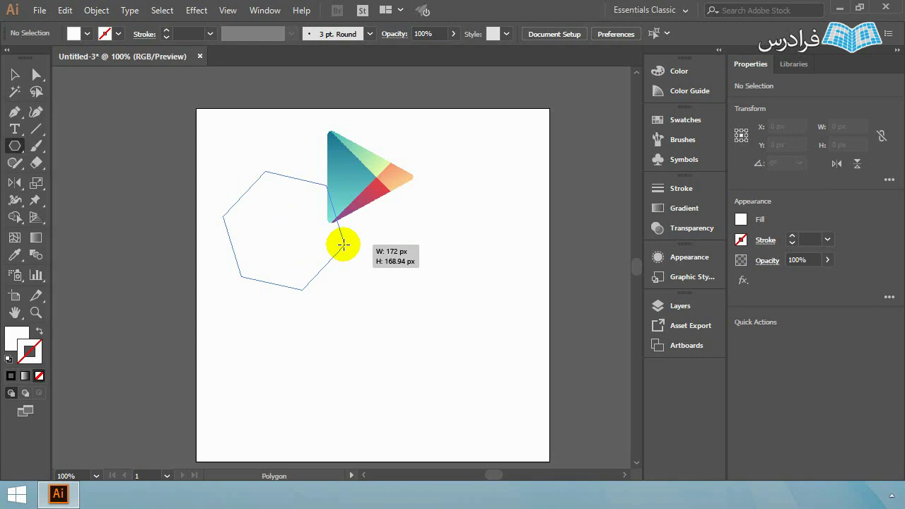
pyautogui.press('Up')
pyautogui.moveTo(342, 245); pyautogui.dragTo(336, 259)
pyautogui.press('Up')
pyautogui.press('Up')
pyautogui.press('Up')
pyautogui.press('Up')
pyautogui.press('Up')
pyautogui.press('Down')
pyautogui.press('Down')
pyautogui.press('Down')
pyautogui.press('Down')
pyautogui.press('Down')
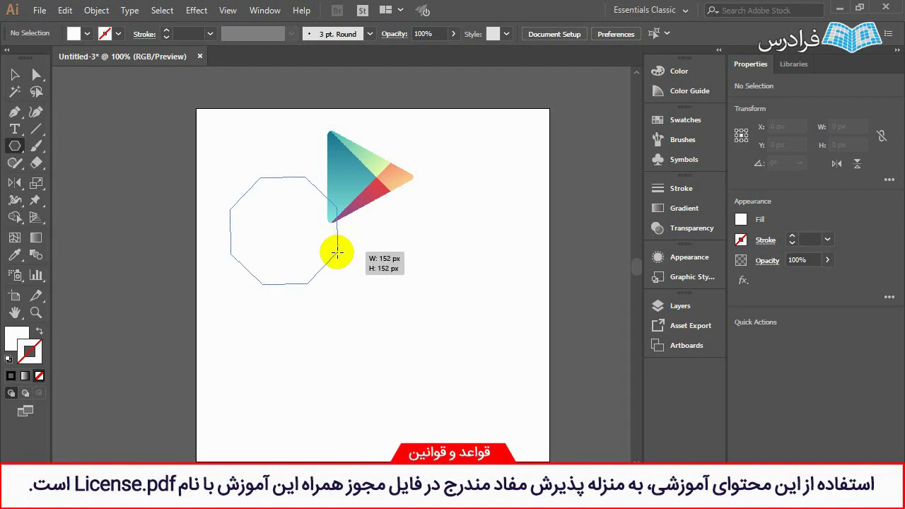
pyautogui.press('Down')
pyautogui.press('Down')
pyautogui.press('Down')
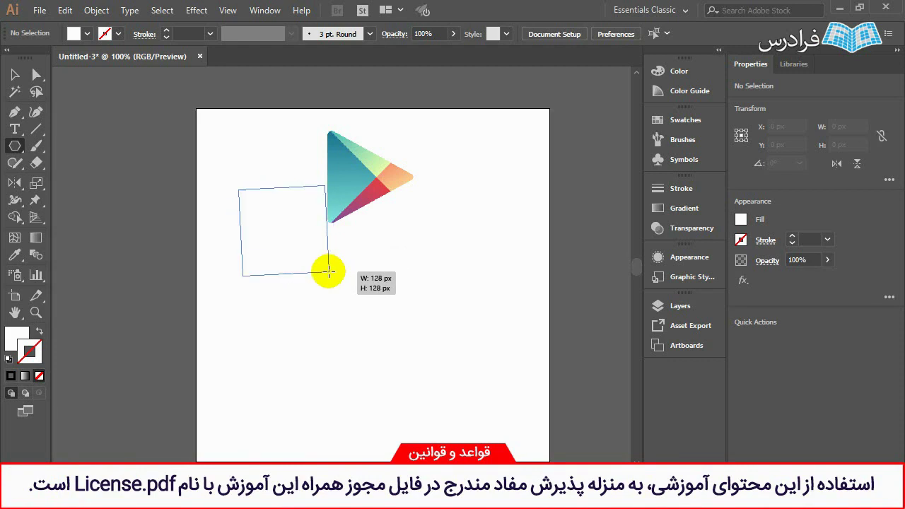
pyautogui.press('Down')
pyautogui.moveTo(336, 259)
pyautogui.mouseDown()
pyautogui.moveTo(317, 297)
pyautogui.moveTo(272, 298)
pyautogui.moveTo(249, 283)
pyautogui.moveTo(320, 283)
pyautogui.moveTo(331, 239)
pyautogui.moveTo(282, 252)
pyautogui.moveTo(359, 275)
pyautogui.moveTo(351, 264)
pyautogui.moveTo(280, 271)
pyautogui.moveTo(321, 299)
pyautogui.moveTo(330, 290)
pyautogui.moveTo(278, 305)
pyautogui.moveTo(259, 287)
pyautogui.moveTo(313, 292)
pyautogui.moveTo(314, 270)
pyautogui.moveTo(329, 294)
pyautogui.moveTo(294, 278)
pyautogui.mouseUp()
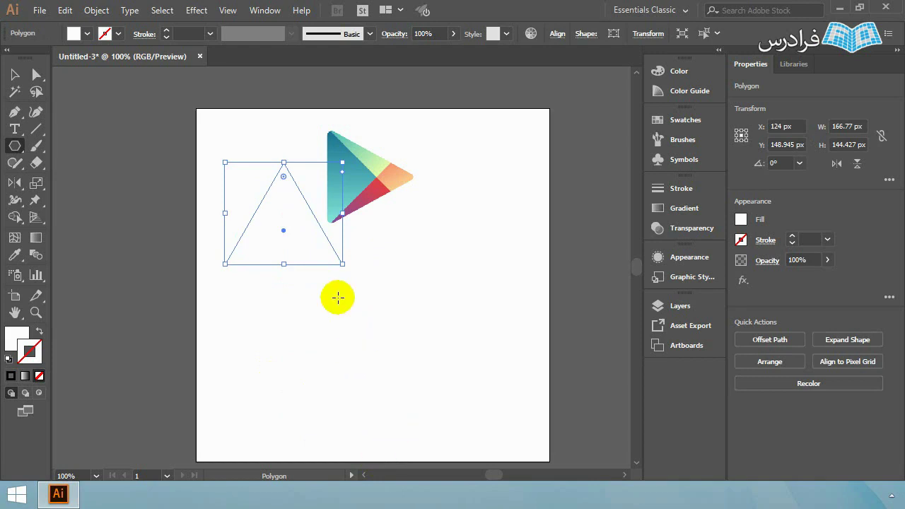
# Give the triangle the default 1 pt black stroke and move it below the logo
pyautogui.press('d')
pyautogui.scroll(-1, 313, 291)
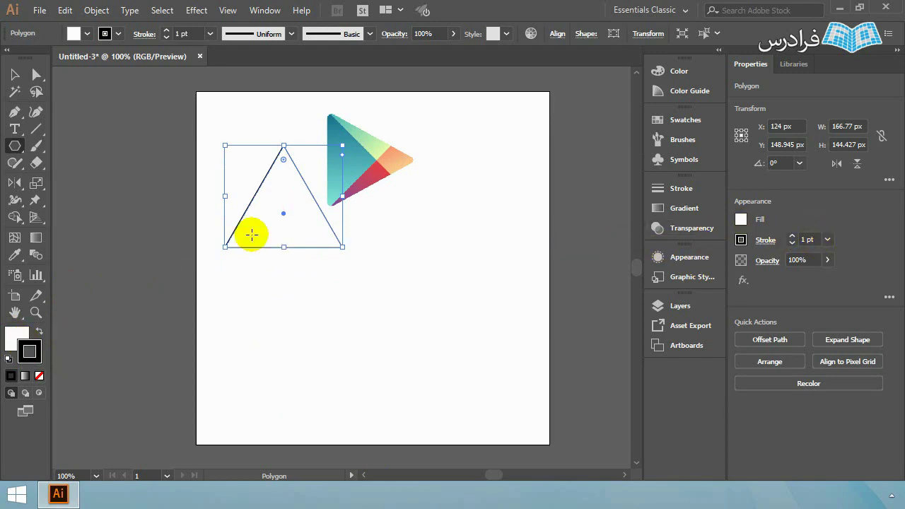
pyautogui.click(15, 74)
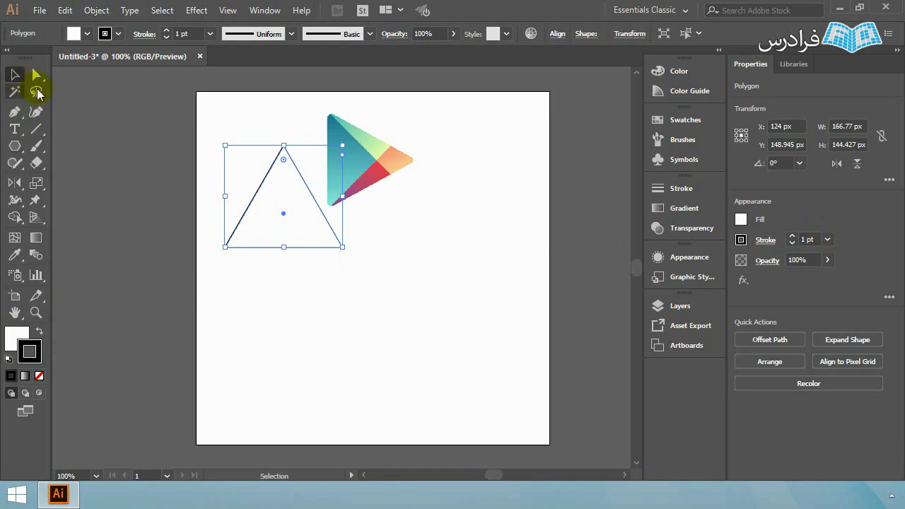
pyautogui.moveTo(302, 187); pyautogui.dragTo(391, 285)
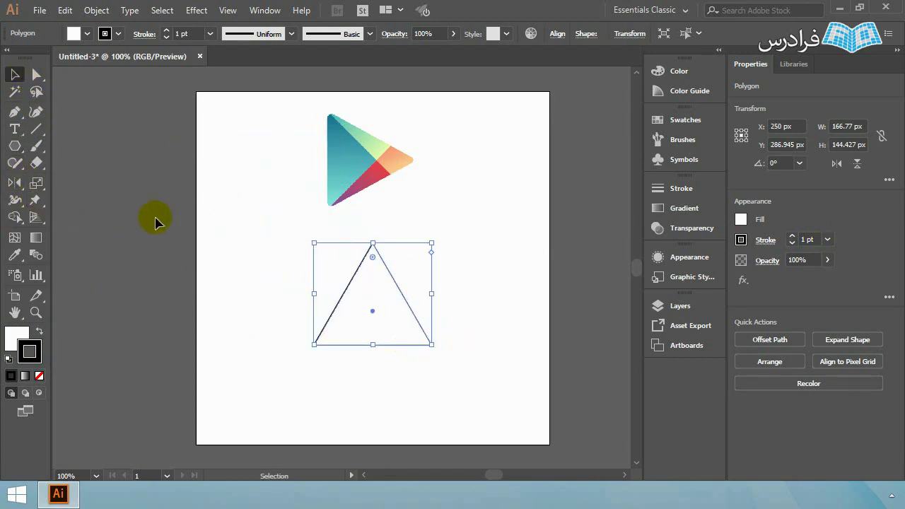
# Open the Rotate dialog for the triangle with Preview turned on
pyautogui.click(13, 184)
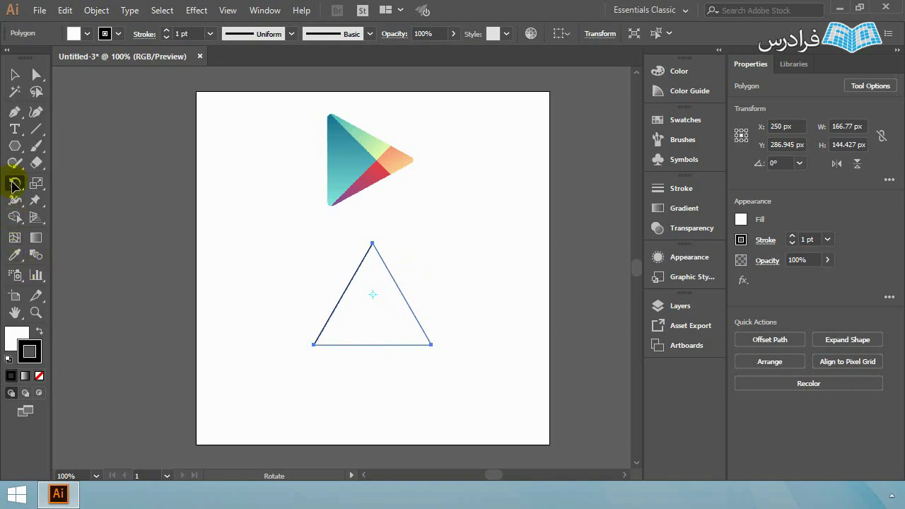
pyautogui.doubleClick(15, 184)
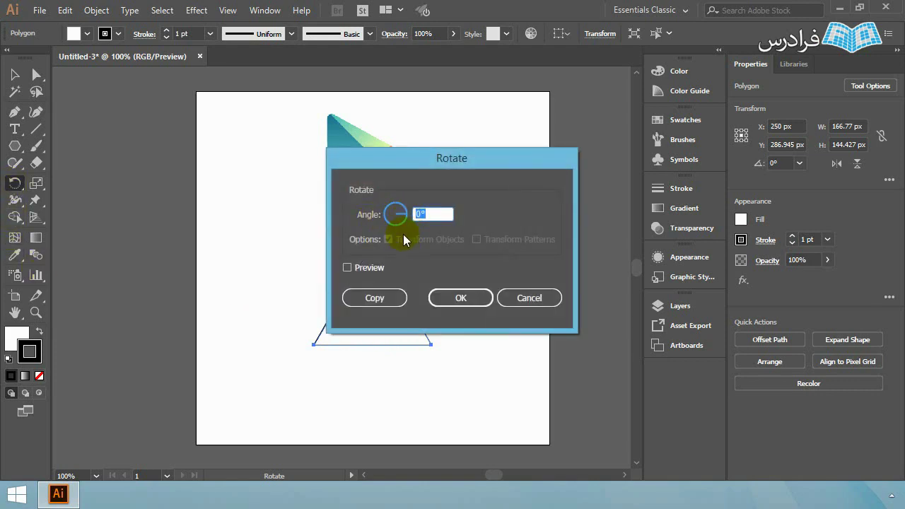
pyautogui.moveTo(411, 162); pyautogui.dragTo(527, 176)
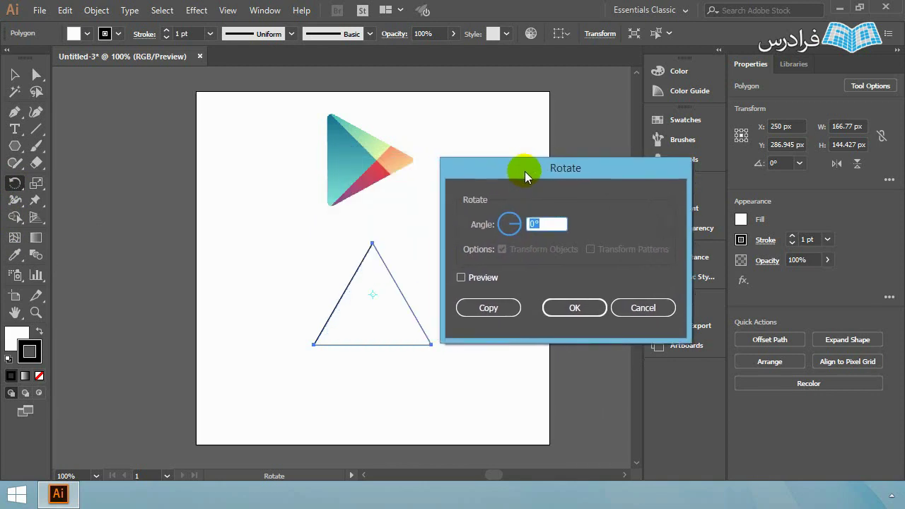
pyautogui.click(484, 282)
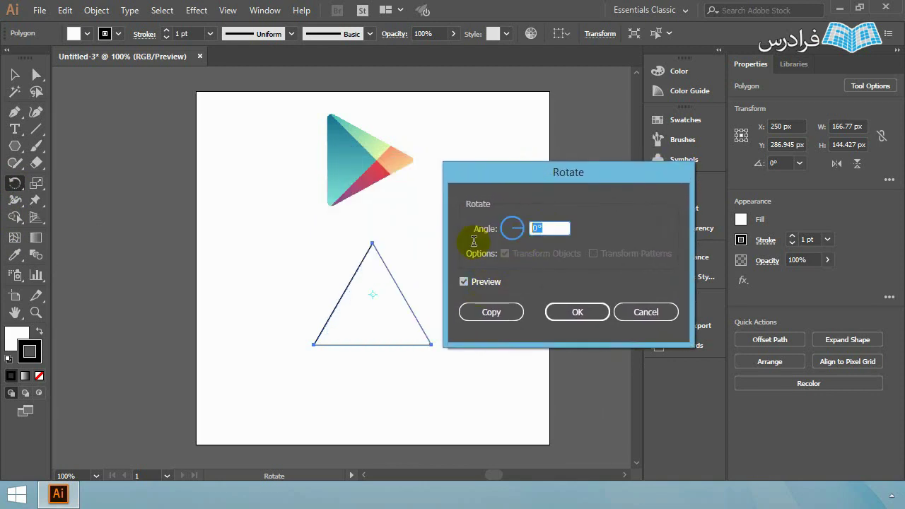
# Rotate the triangle by 270° so it points right
pyautogui.write('3')
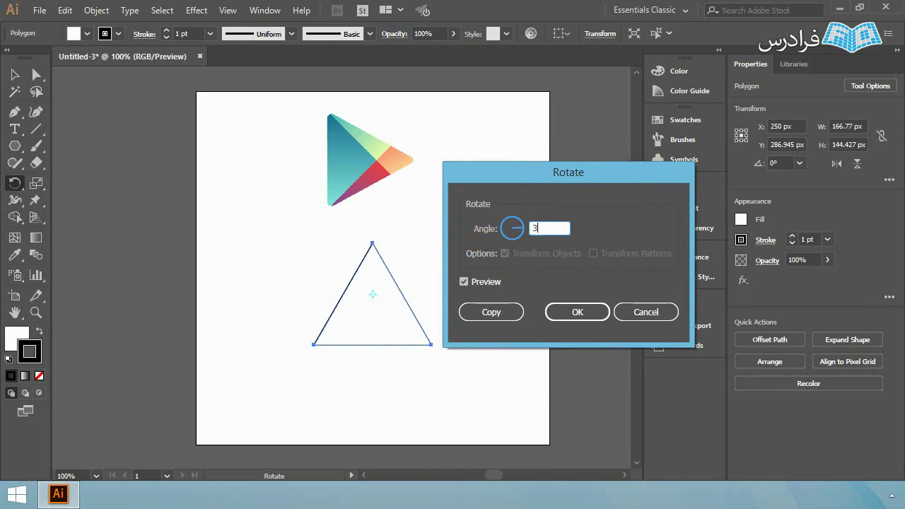
pyautogui.press('Tab')
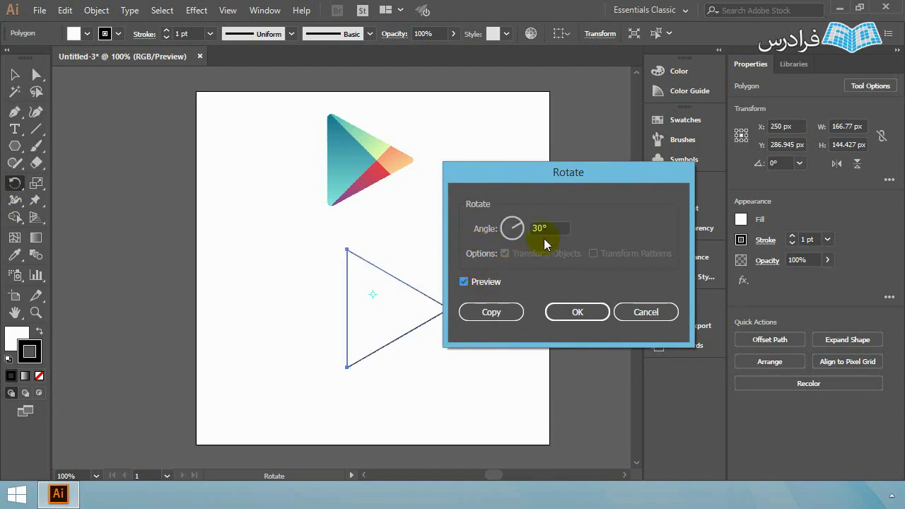
pyautogui.click(521, 227)
pyautogui.moveTo(520, 235); pyautogui.dragTo(512, 238)
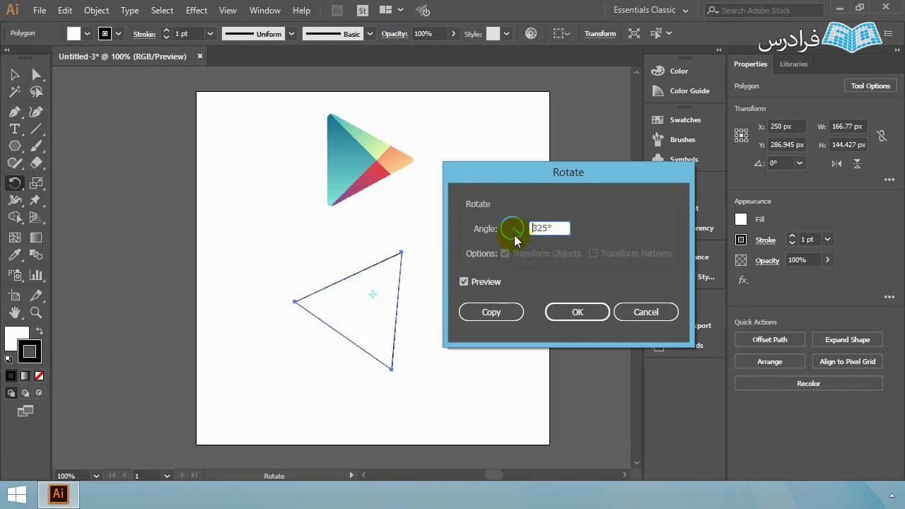
pyautogui.press('Tab')
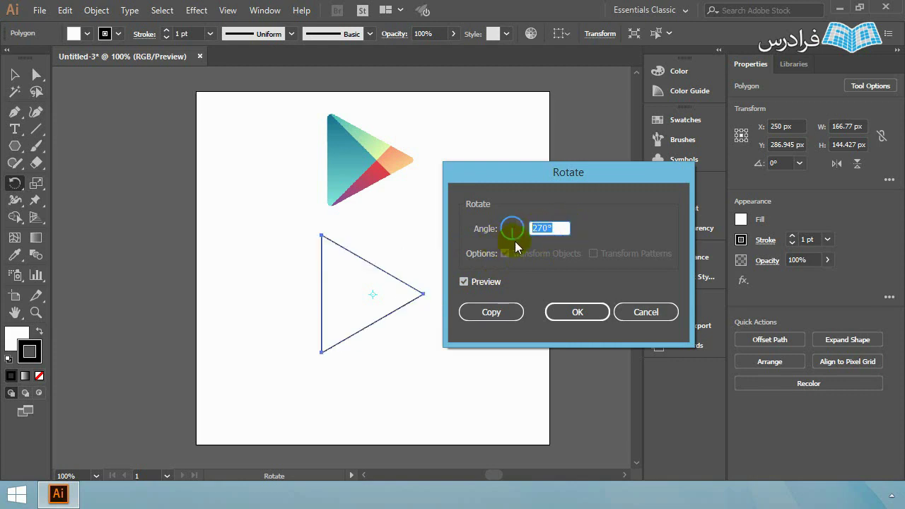
pyautogui.write('90')
pyautogui.press('Tab')
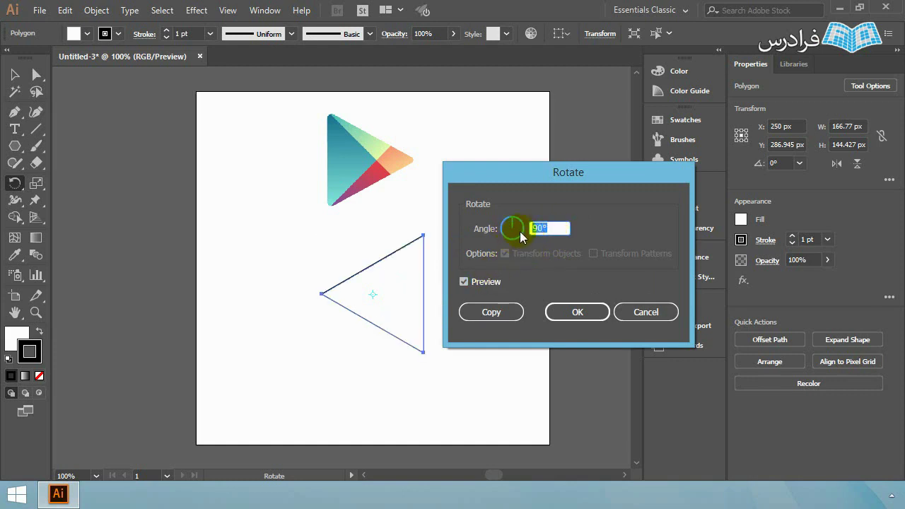
pyautogui.write('270')
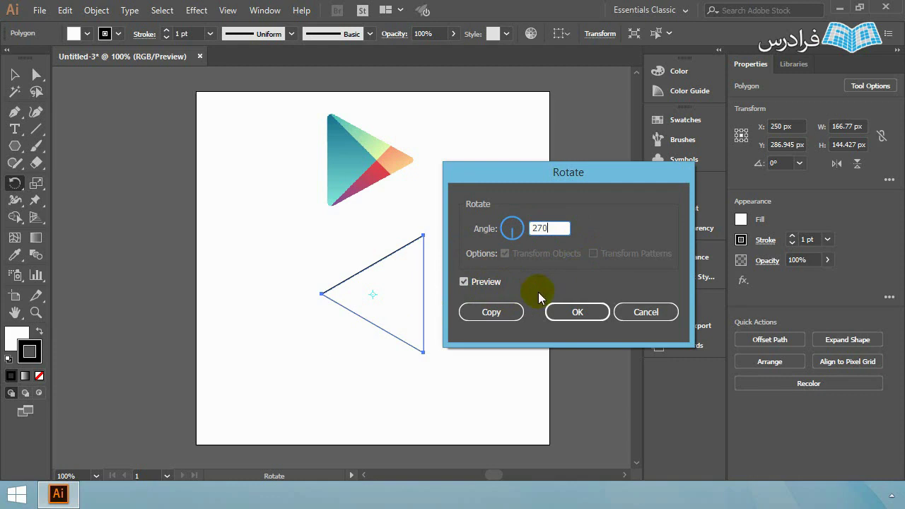
pyautogui.click(574, 313)
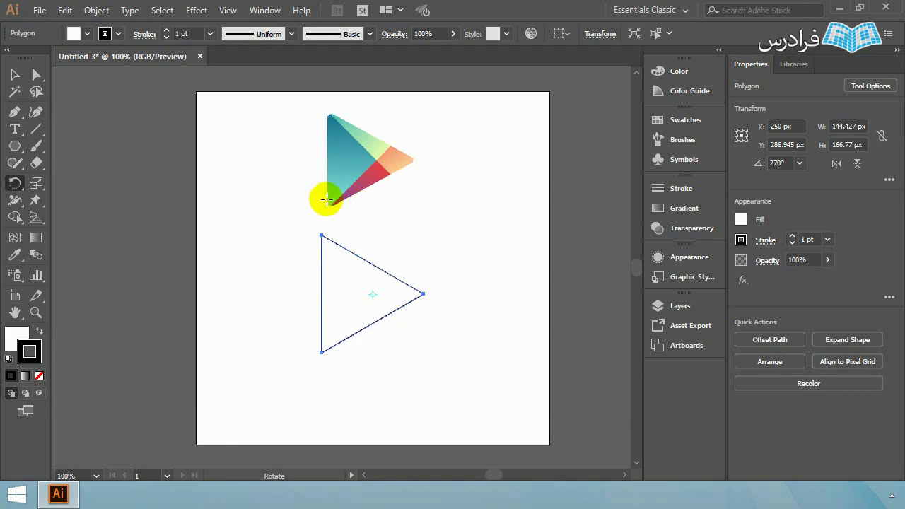
pyautogui.scroll(1, 354, 197)
# Select the rotated triangle with the Direct Selection tool
pyautogui.press('v')
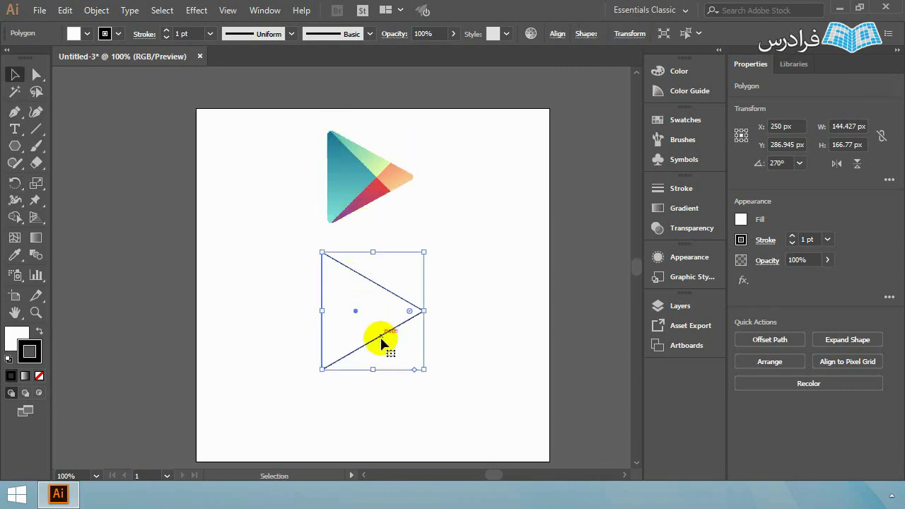
pyautogui.click(380, 346)
pyautogui.click(382, 338)
pyautogui.scroll(2, 380, 340)
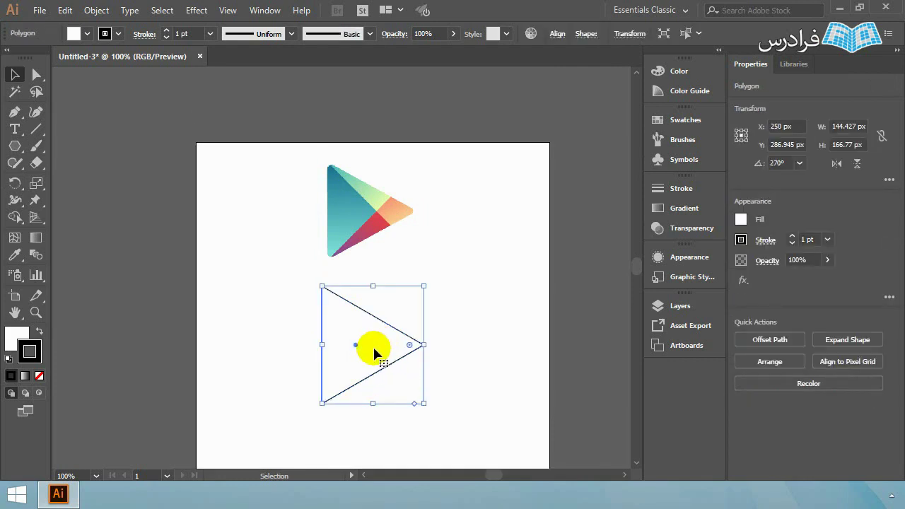
pyautogui.press('a')
pyautogui.scroll(1, 373, 346)
pyautogui.scroll(1, 349, 337)
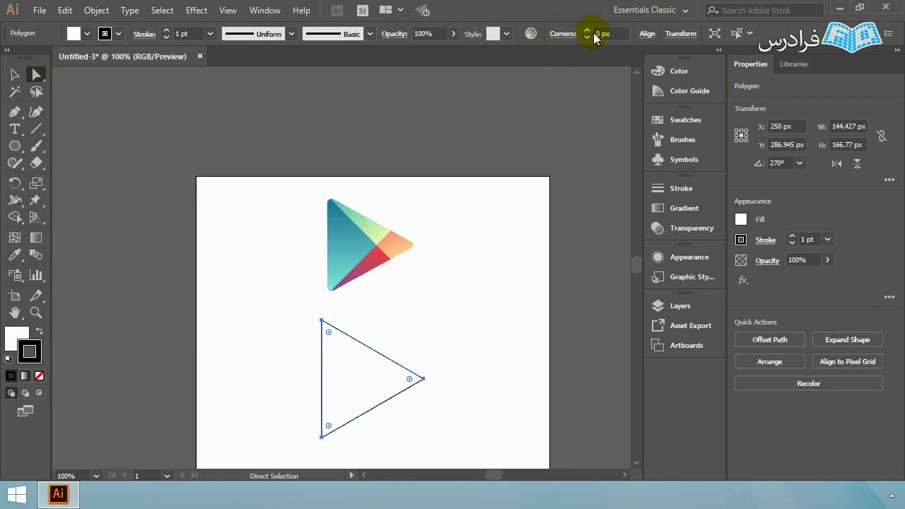
# Try inverted round and chamfer corner styles on the triangle's corners
pyautogui.click(557, 33)
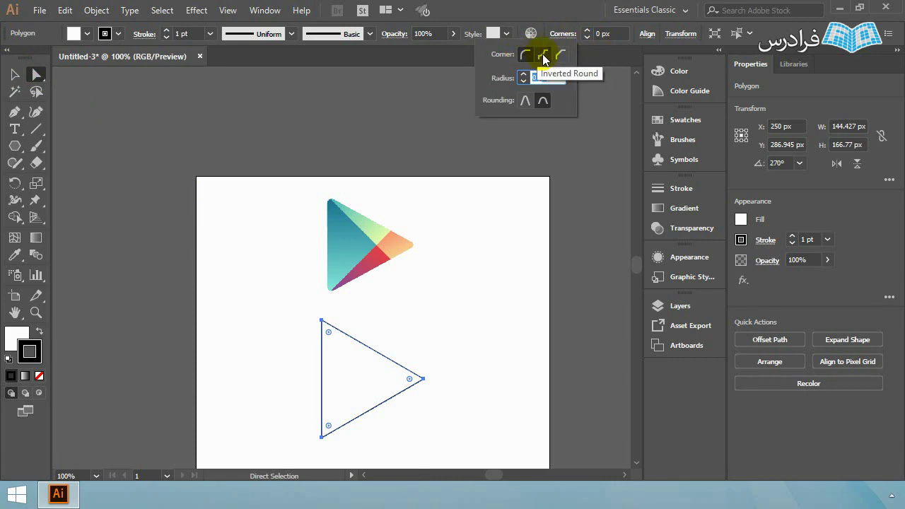
pyautogui.click(543, 58)
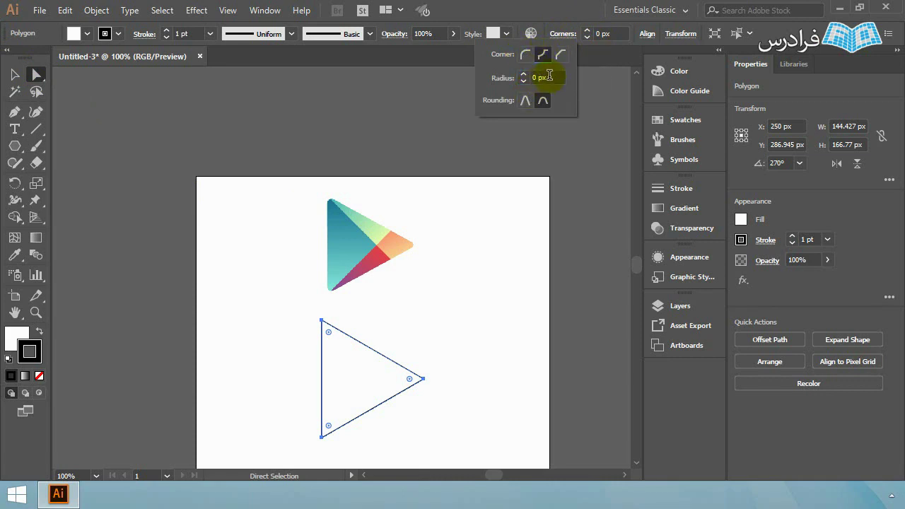
pyautogui.click(510, 86)
pyautogui.write('10')
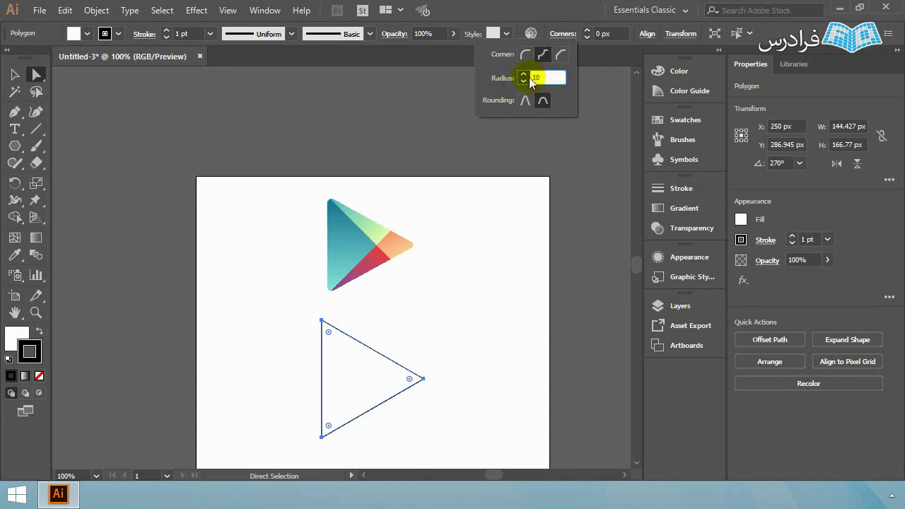
pyautogui.click(525, 55)
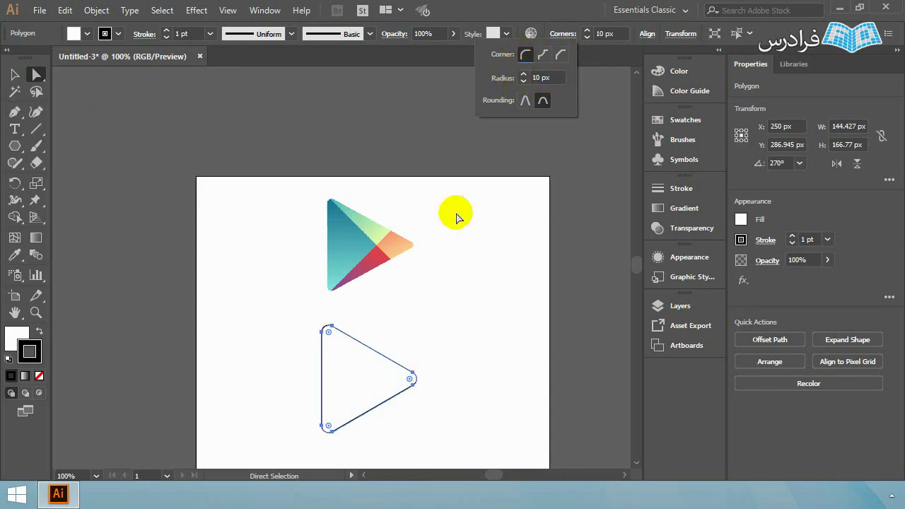
pyautogui.click(542, 56)
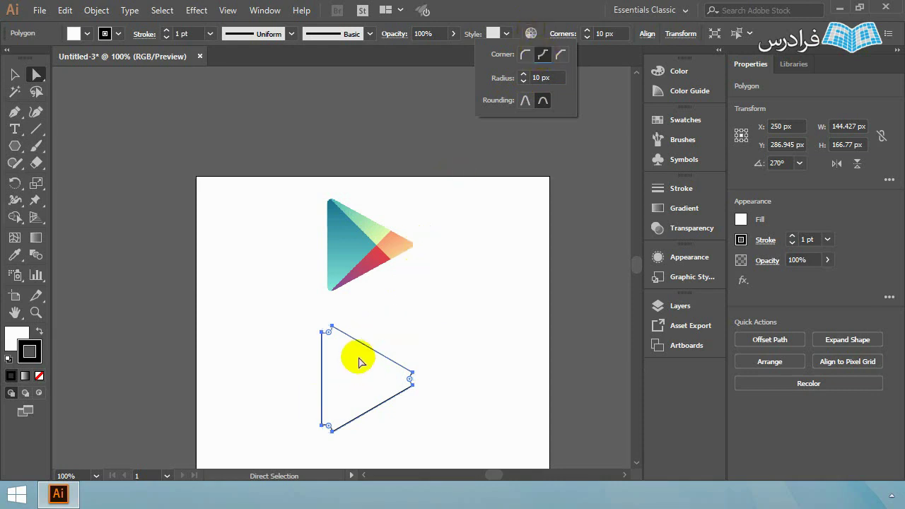
pyautogui.scroll(-1, 359, 357)
pyautogui.moveTo(426, 340); pyautogui.dragTo(417, 353)
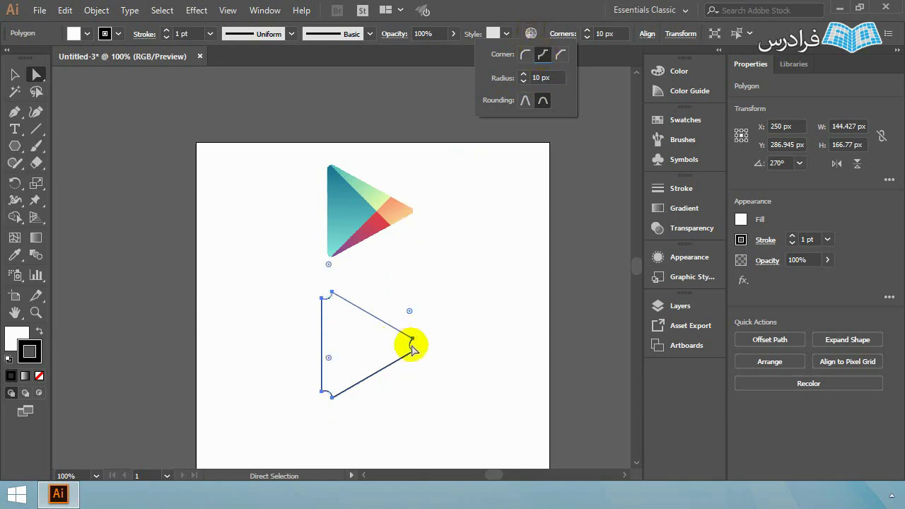
pyautogui.click(562, 56)
pyautogui.moveTo(422, 337); pyautogui.dragTo(411, 351)
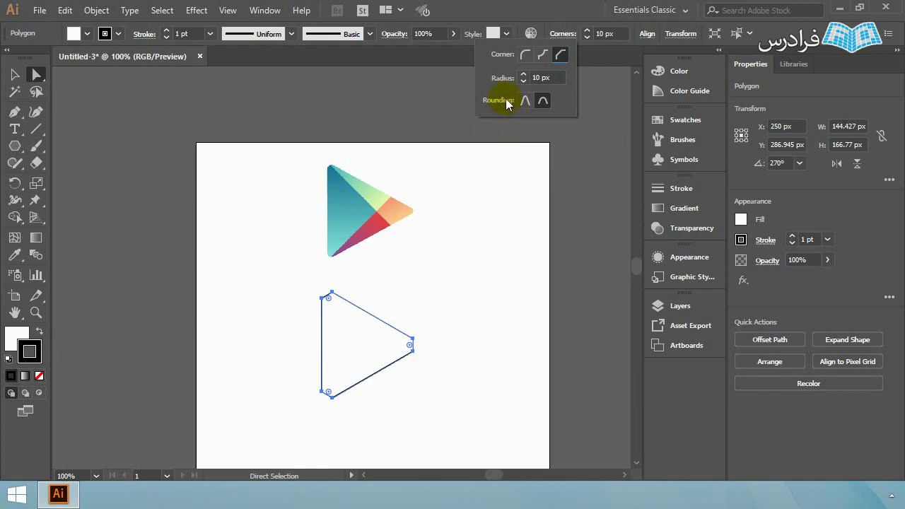
# Set the corners to Round with a 5 px radius, then deselect to check them
pyautogui.click(524, 55)
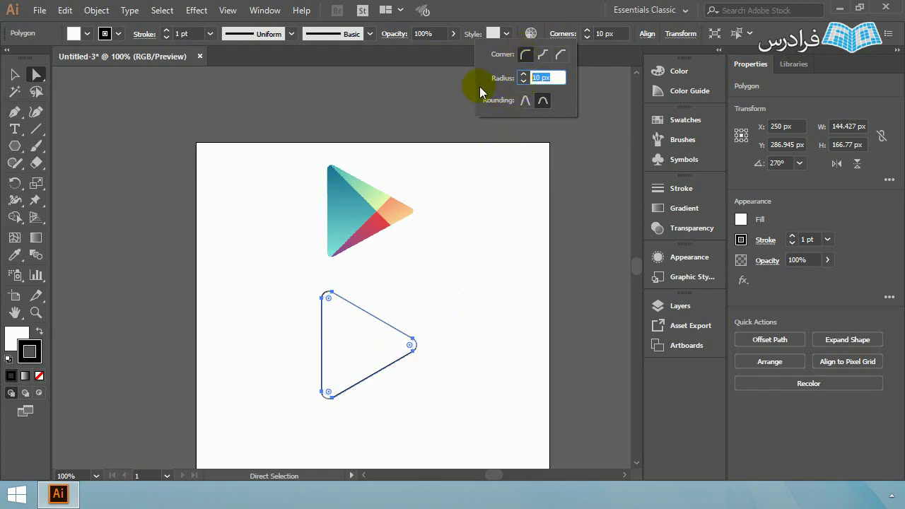
pyautogui.write('5')
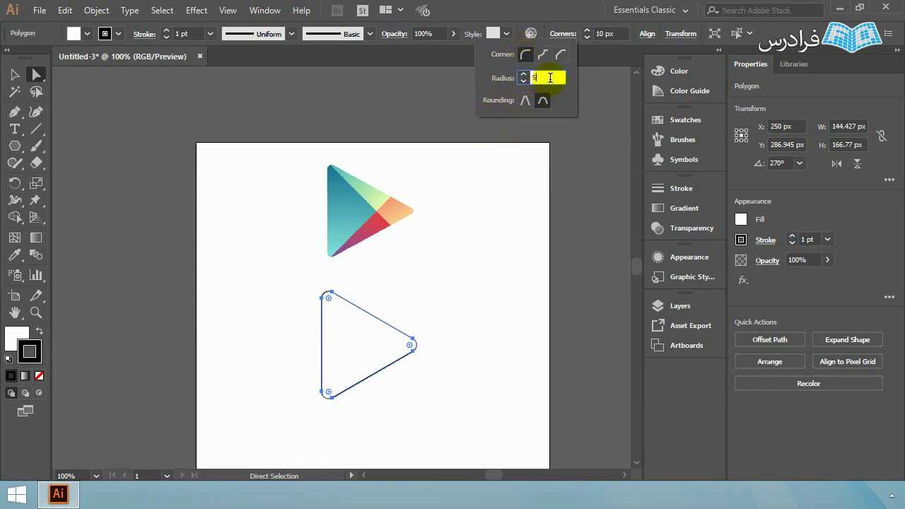
pyautogui.click(542, 55)
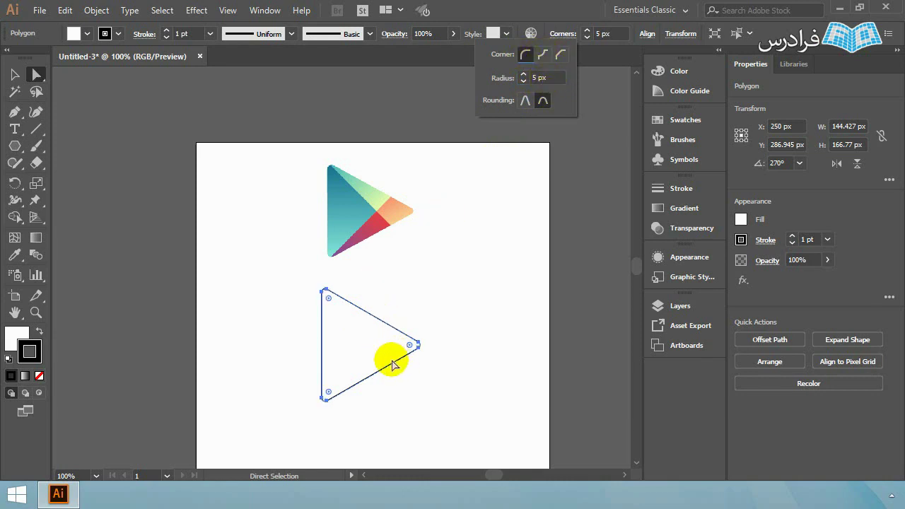
pyautogui.click(415, 394)
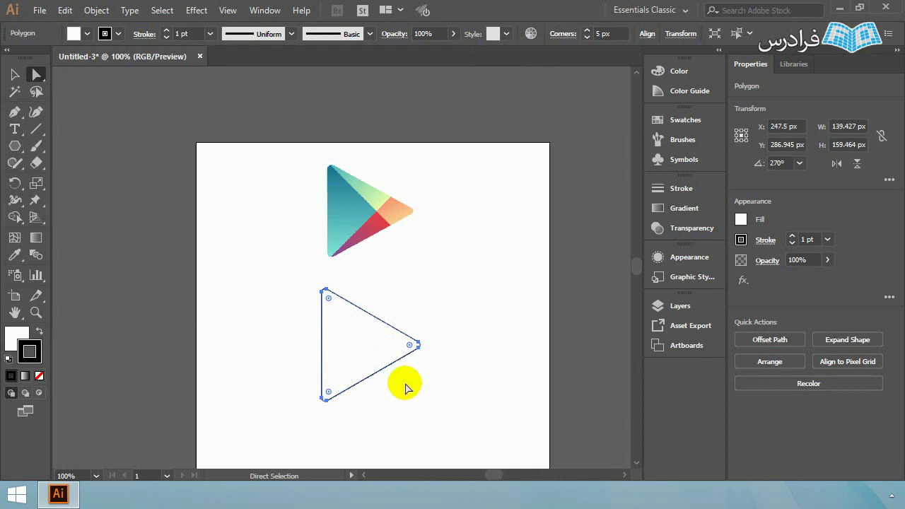
pyautogui.click(406, 388)
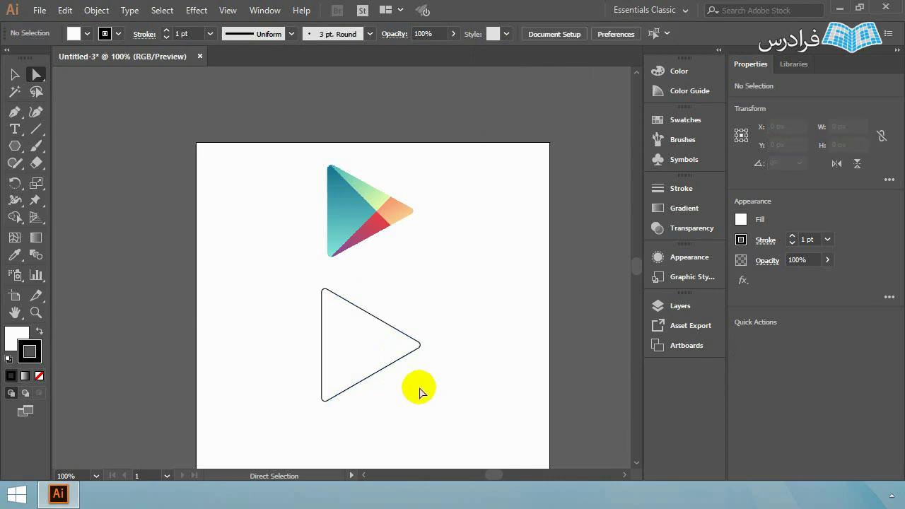
pyautogui.scroll(-2, 419, 392)
pyautogui.scroll(-1, 384, 344)
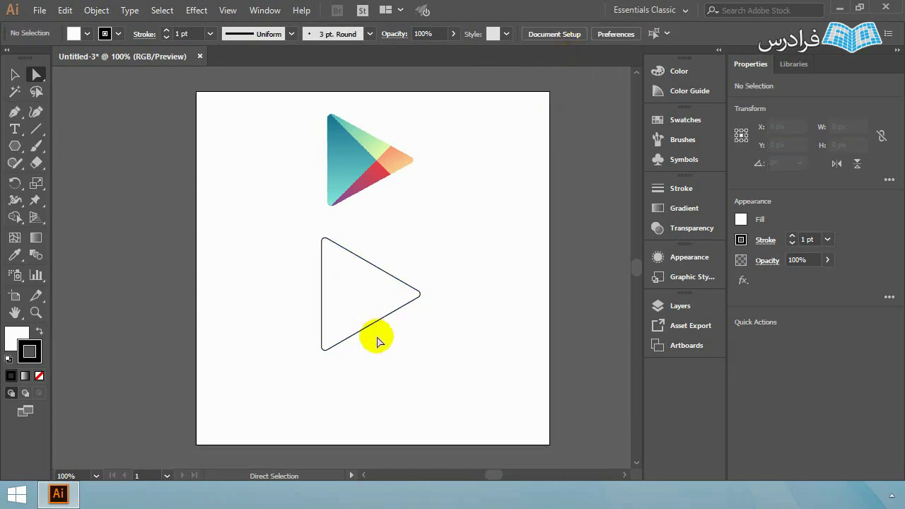
pyautogui.scroll(-3, 365, 346)
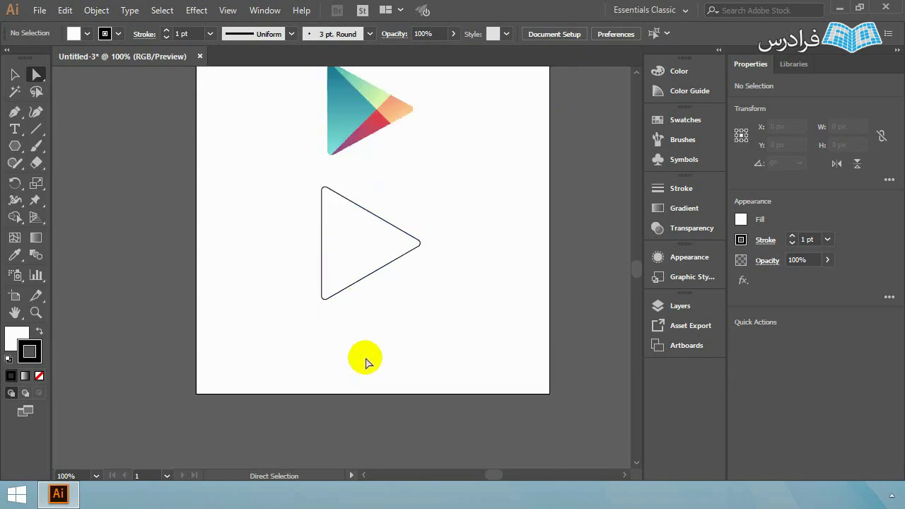
pyautogui.scroll(3, 365, 362)
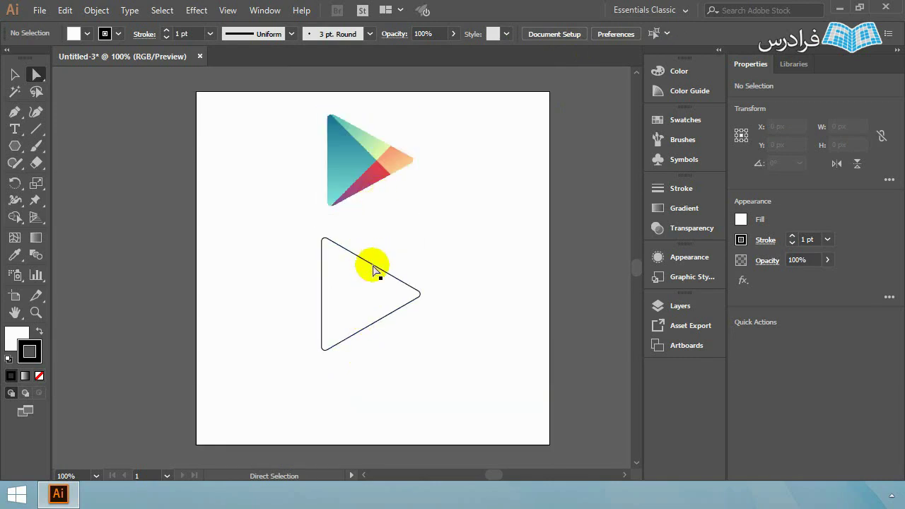
pyautogui.scroll(-1, 374, 272)
pyautogui.scroll(2, 389, 280)
pyautogui.scroll(-1, 396, 261)
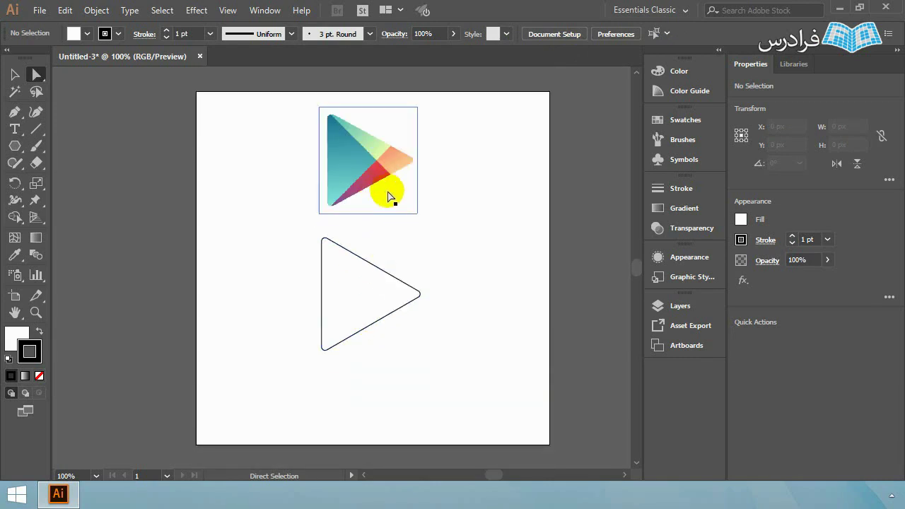
# Draw two straight pen lines crossing the triangle, the second heading toward the bottom-left corner
pyautogui.scroll(1, 410, 297)
pyautogui.press('p')
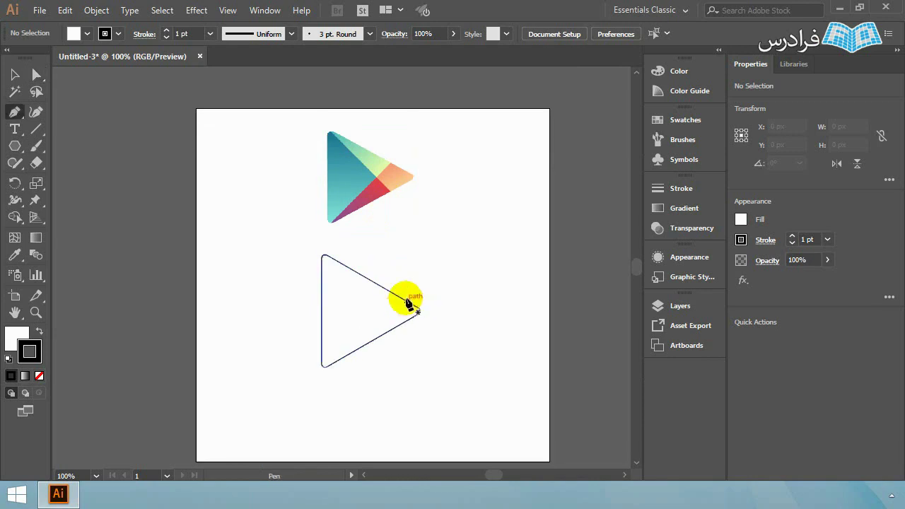
pyautogui.scroll(1, 368, 295)
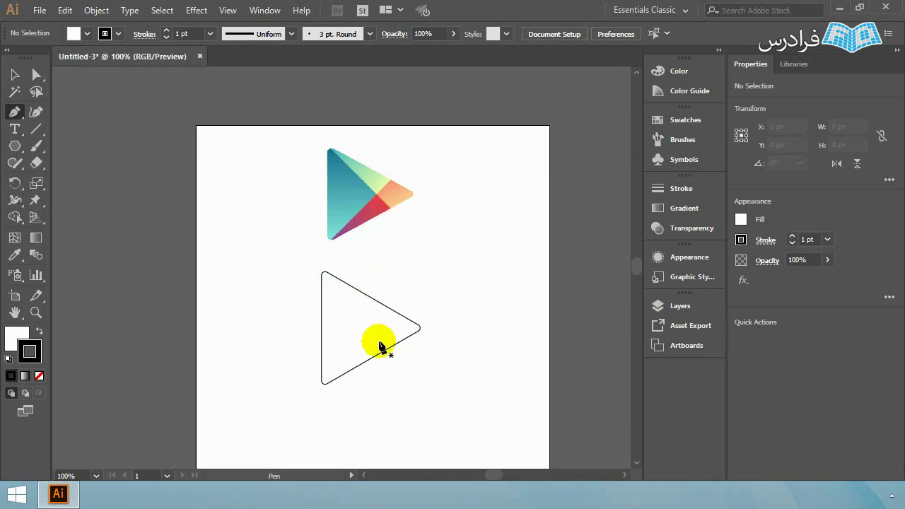
pyautogui.click(326, 263)
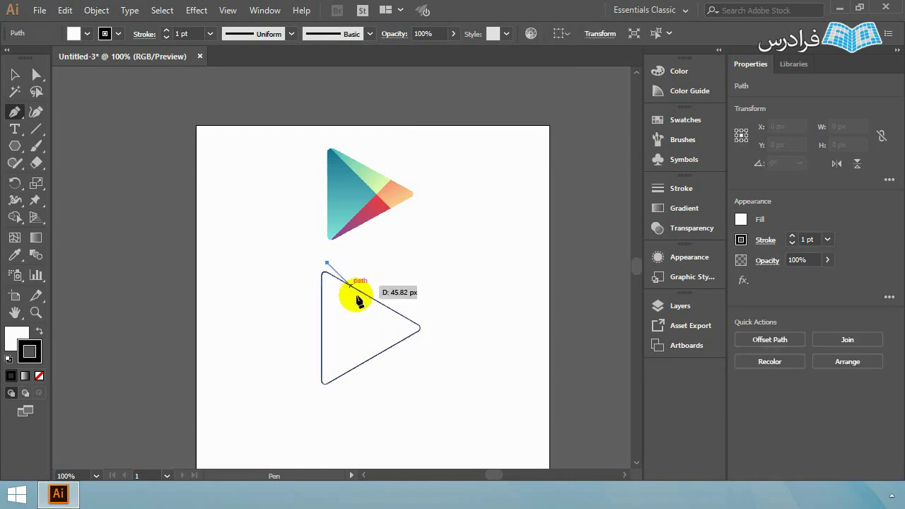
pyautogui.click(400, 354)
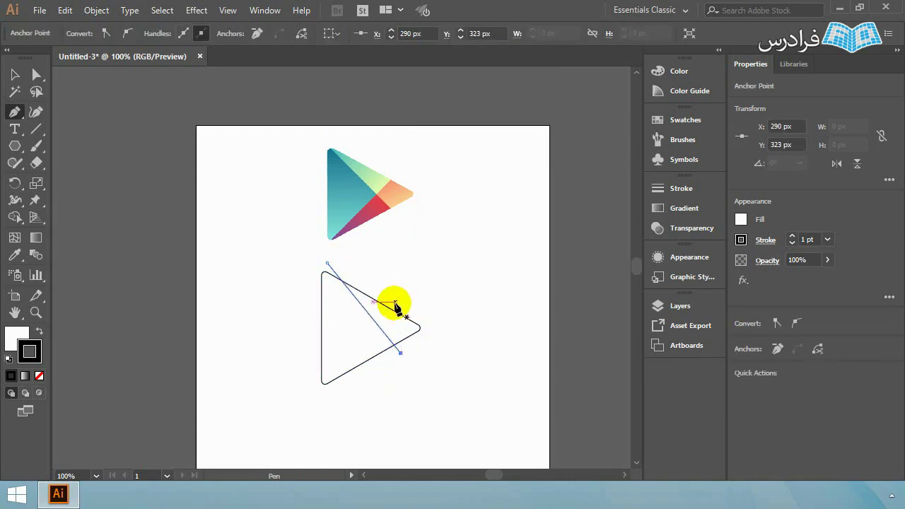
pyautogui.moveTo(401, 305); pyautogui.dragTo(322, 390)
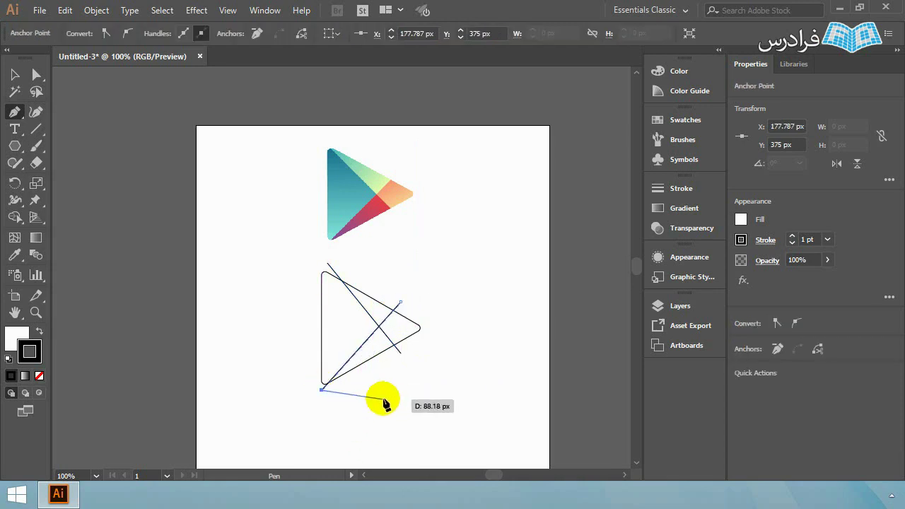
# Select the triangle and crossing lines, then split them with Pathfinder Divide
pyautogui.press('v')
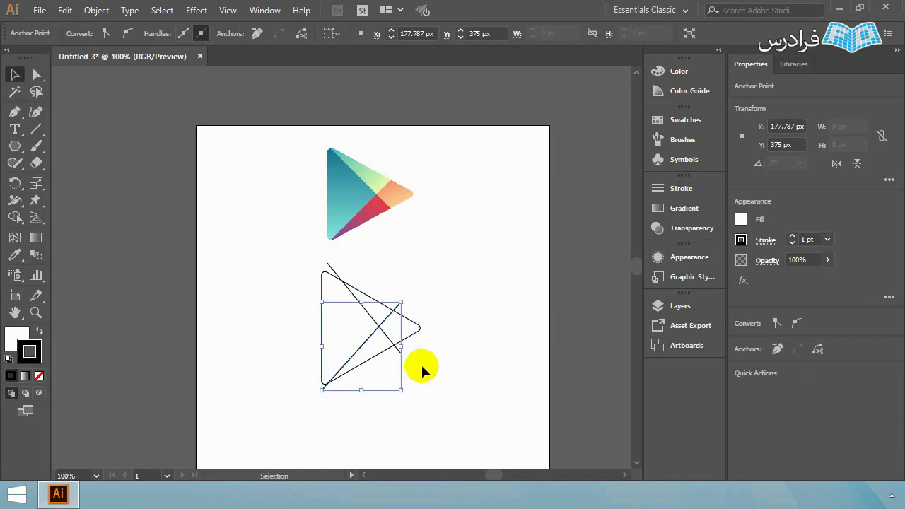
pyautogui.moveTo(448, 388)
pyautogui.mouseDown()
pyautogui.moveTo(292, 303)
pyautogui.moveTo(281, 261)
pyautogui.mouseUp()
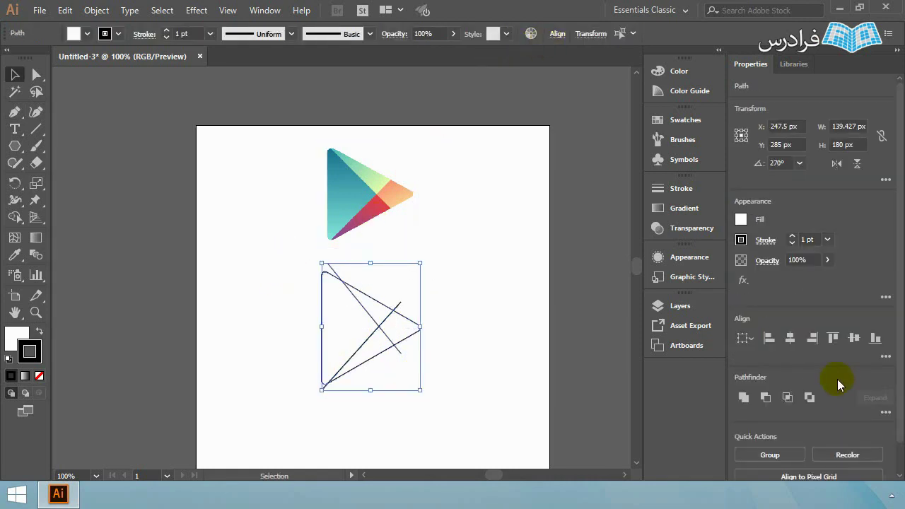
pyautogui.click(882, 412)
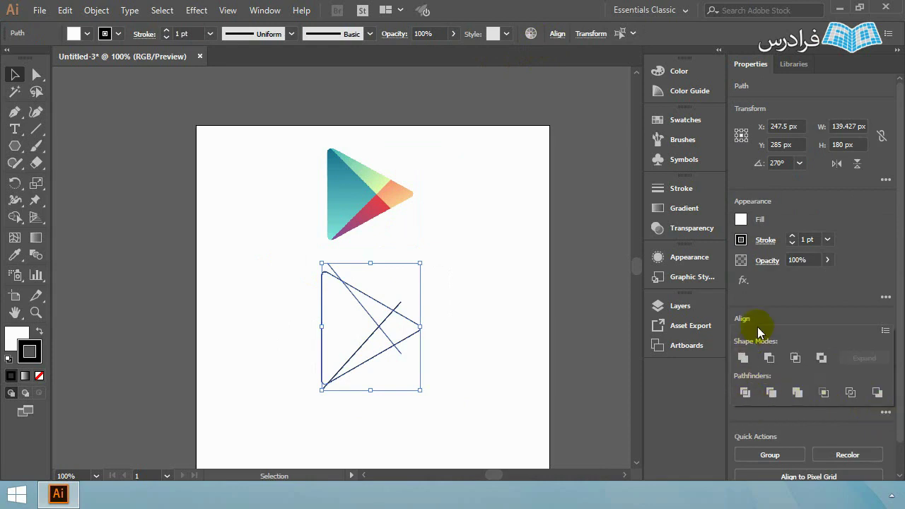
pyautogui.click(746, 392)
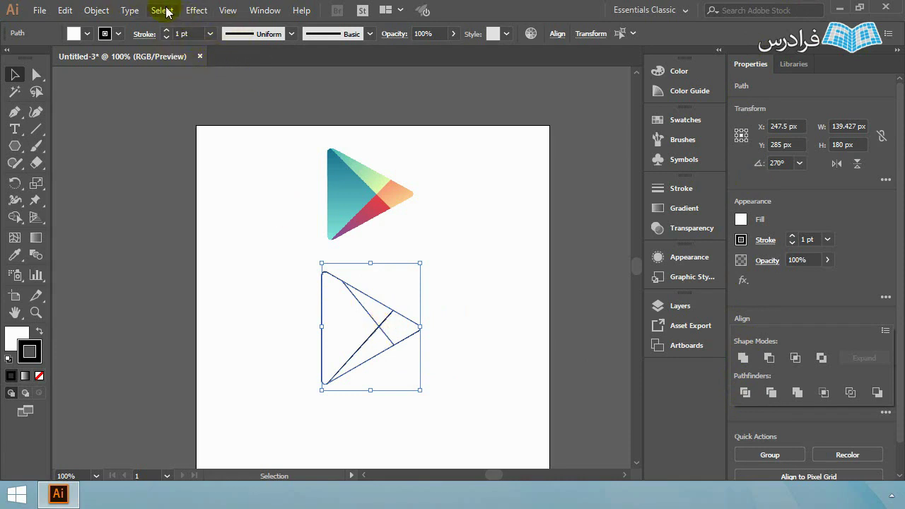
# Ungroup the divided pieces, deselect them, and bring up the Gradient panel
pyautogui.hotkey('ctrl', 'g')
pyautogui.click(104, 10)
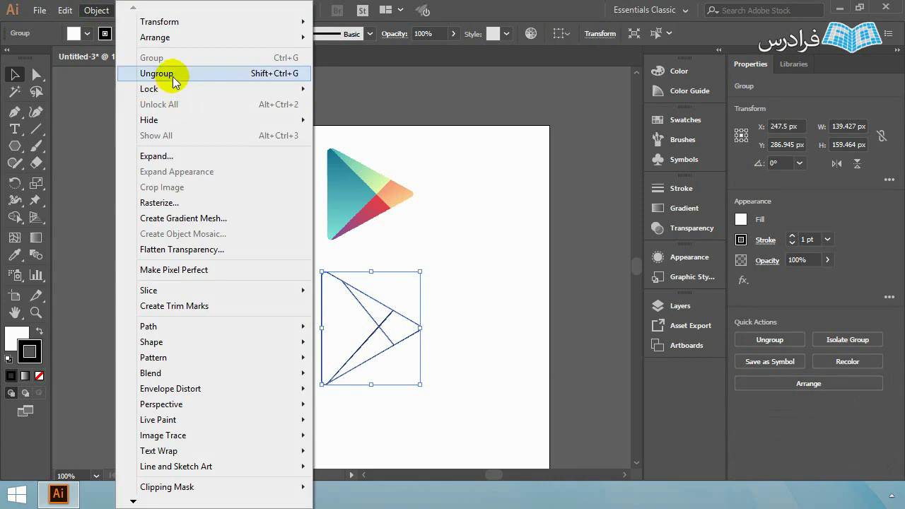
pyautogui.click(174, 72)
pyautogui.click(460, 323)
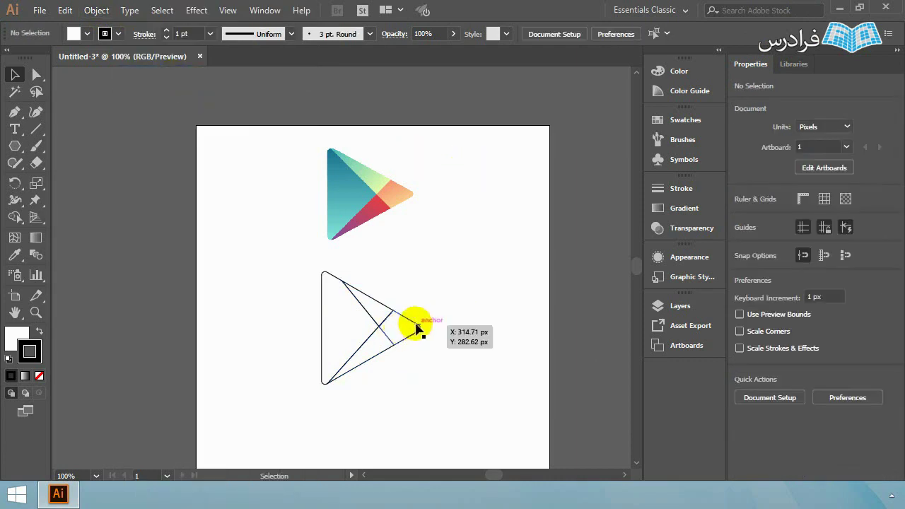
pyautogui.click(684, 208)
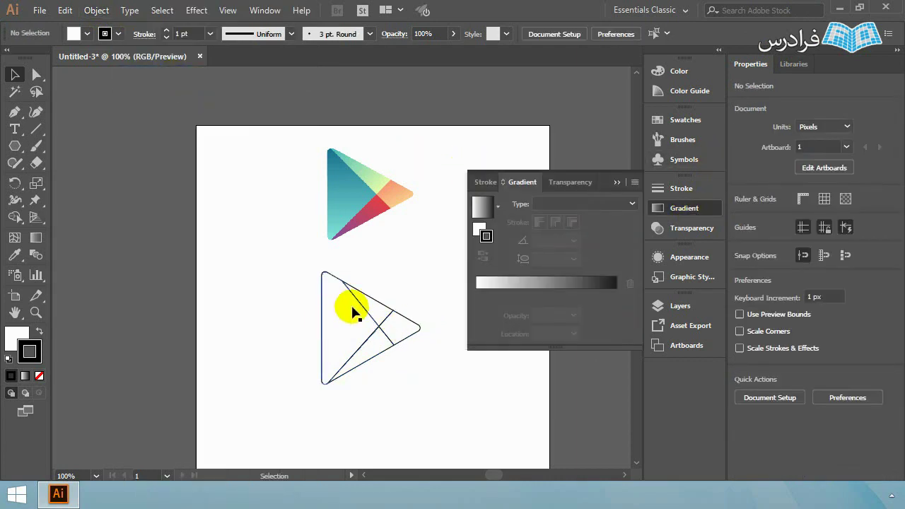
pyautogui.click(343, 320)
pyautogui.scroll(1, 343, 323)
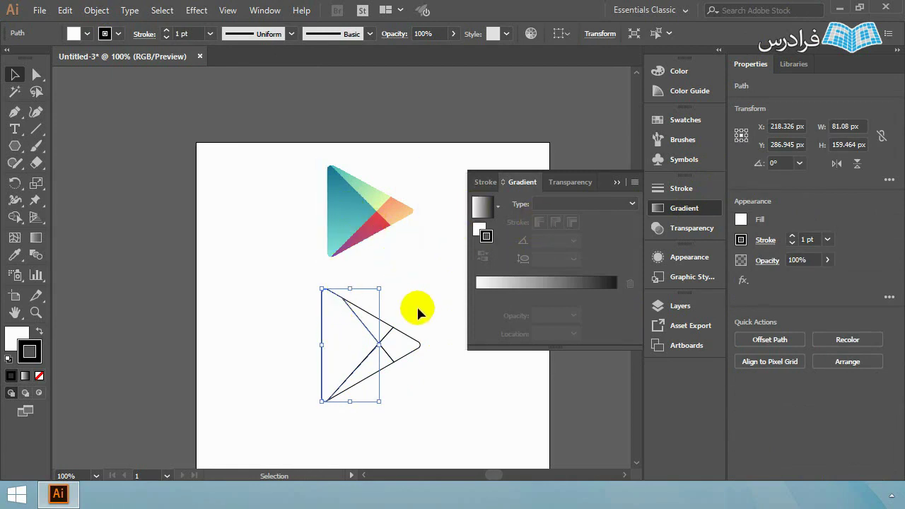
pyautogui.hotkey('ctrl', 'shift', 'a')
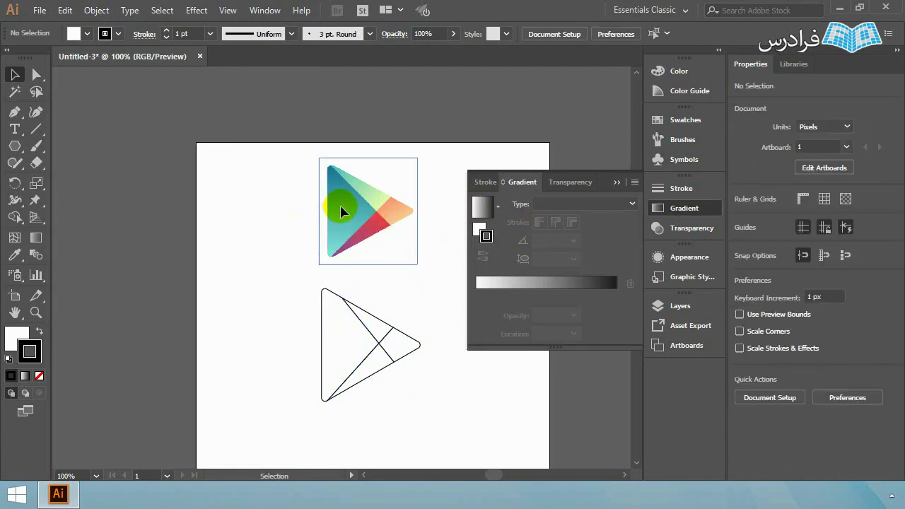
# Sample teal #237F98 from the Play icon as fill, then switch it to a white-to-black gradient
pyautogui.click(341, 212)
pyautogui.click(262, 254)
pyautogui.press('i')
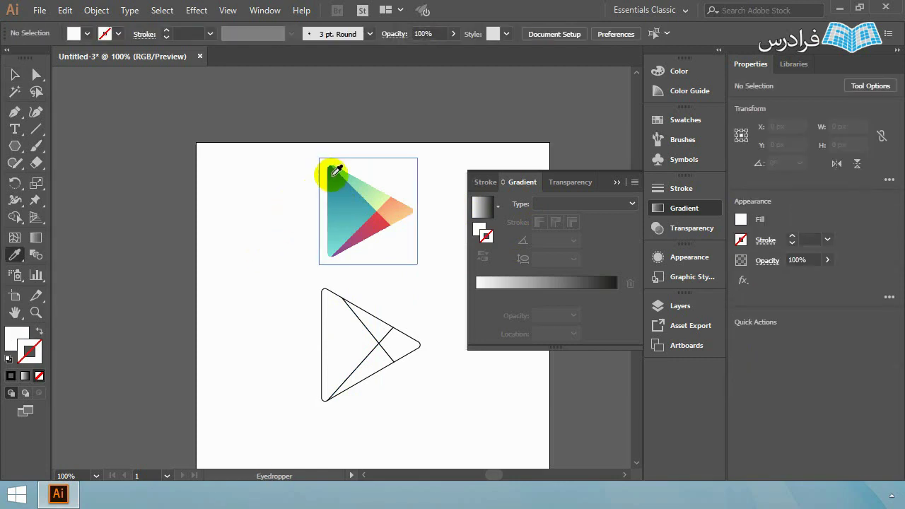
pyautogui.click(333, 171)
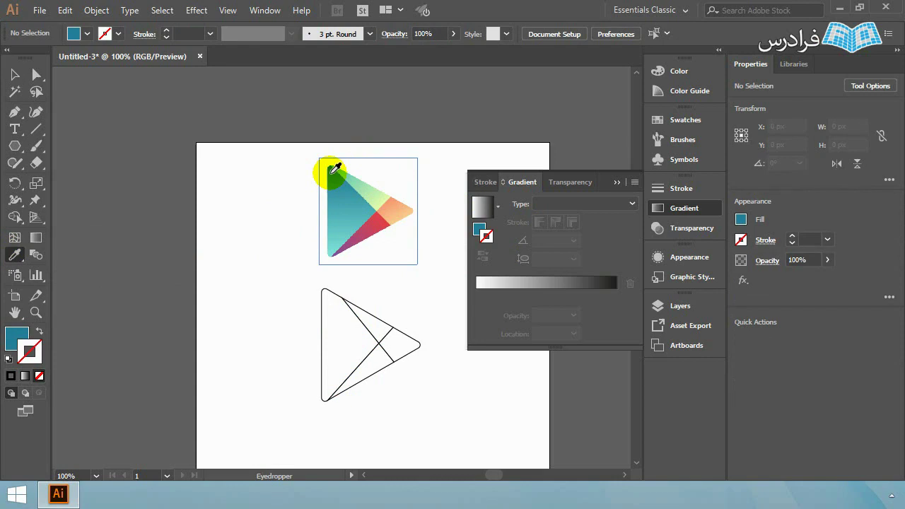
pyautogui.click(12, 345)
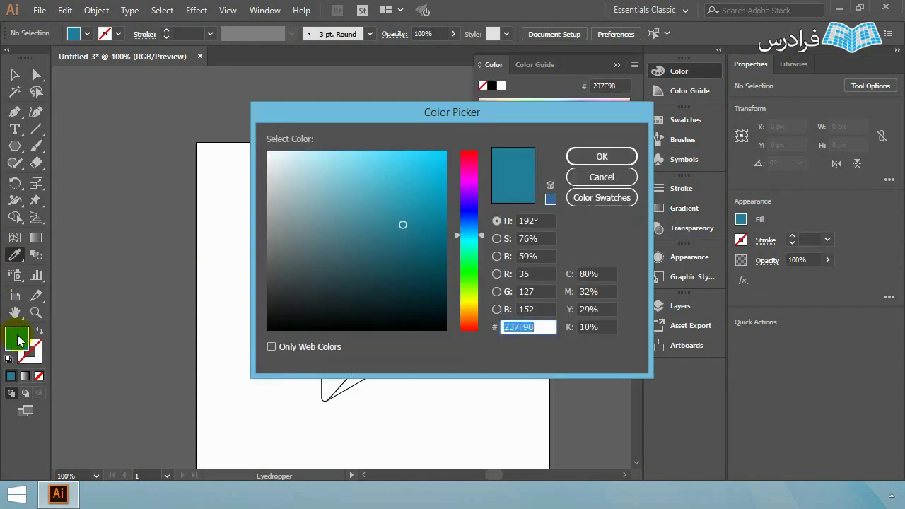
pyautogui.click(611, 160)
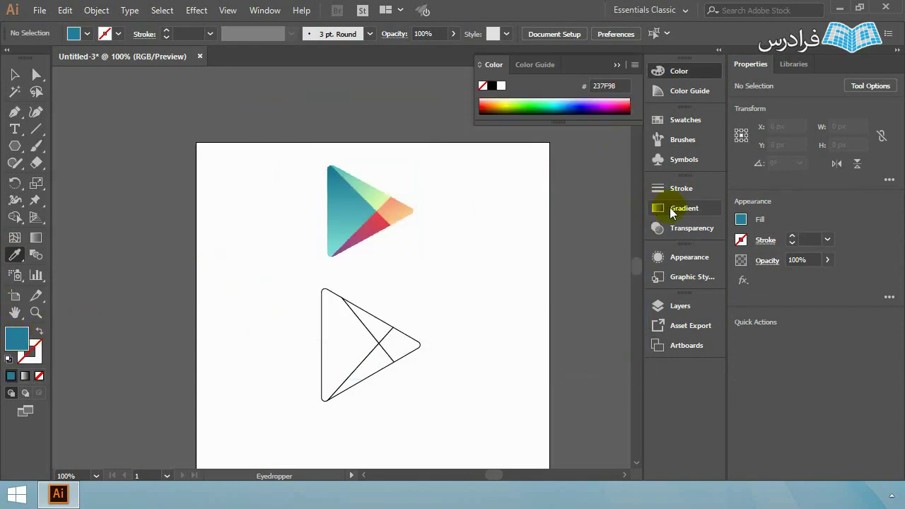
pyautogui.click(671, 207)
pyautogui.click(484, 207)
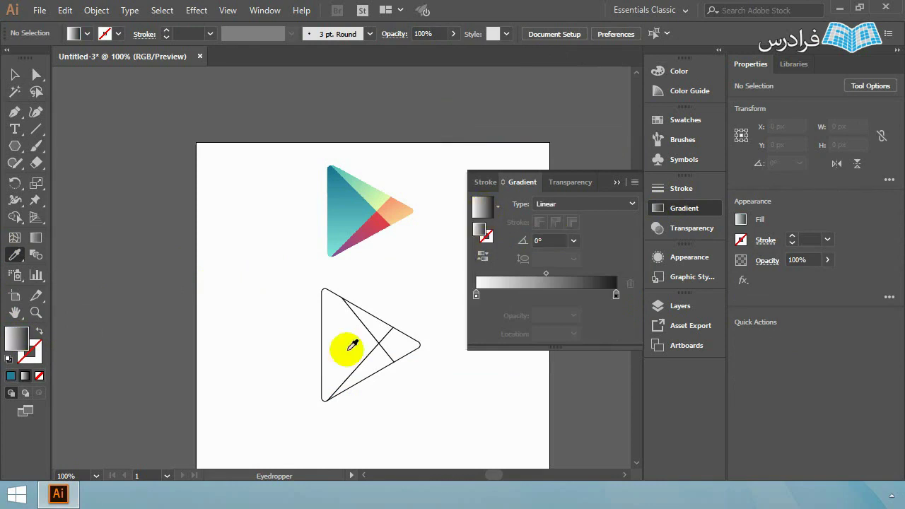
# Apply a linear gradient at a 90° angle to the left triangle piece
pyautogui.press('v')
pyautogui.click(349, 347)
pyautogui.click(481, 211)
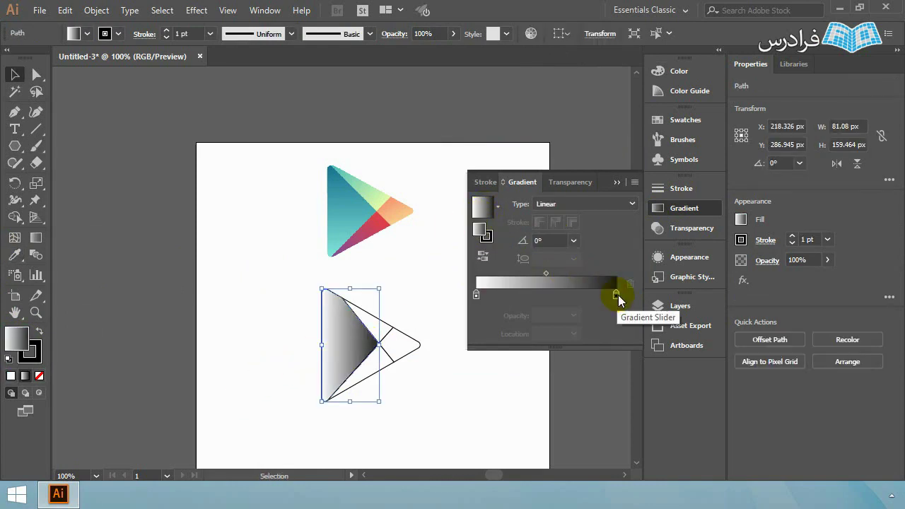
pyautogui.click(573, 240)
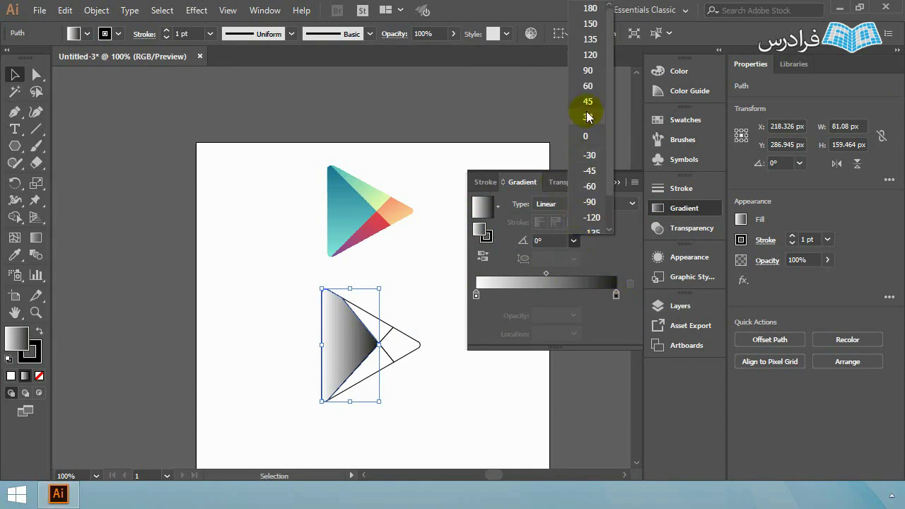
pyautogui.click(594, 71)
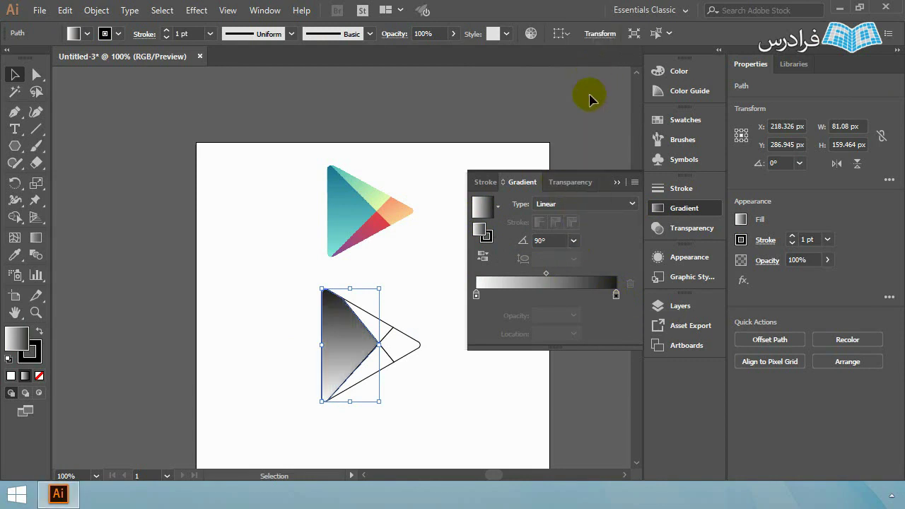
# Change the gradient's dark end stop to a teal swatch colour
pyautogui.doubleClick(615, 294)
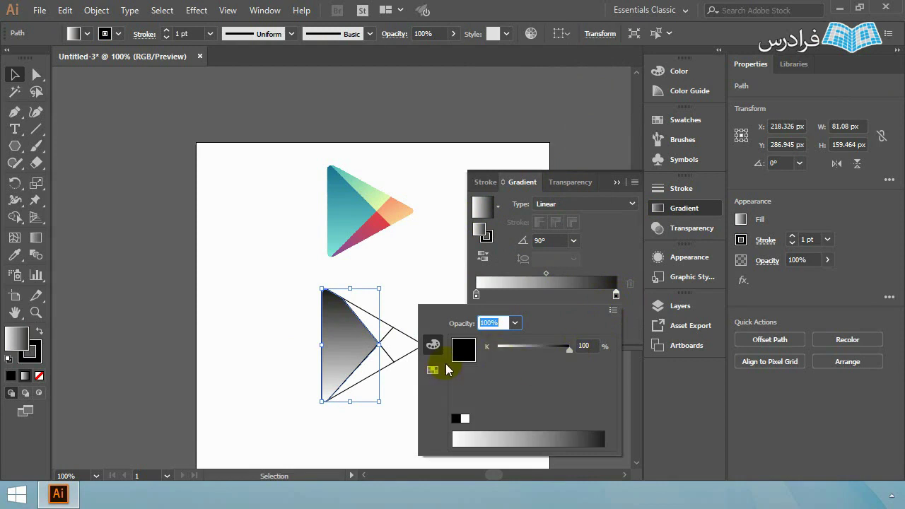
pyautogui.click(432, 370)
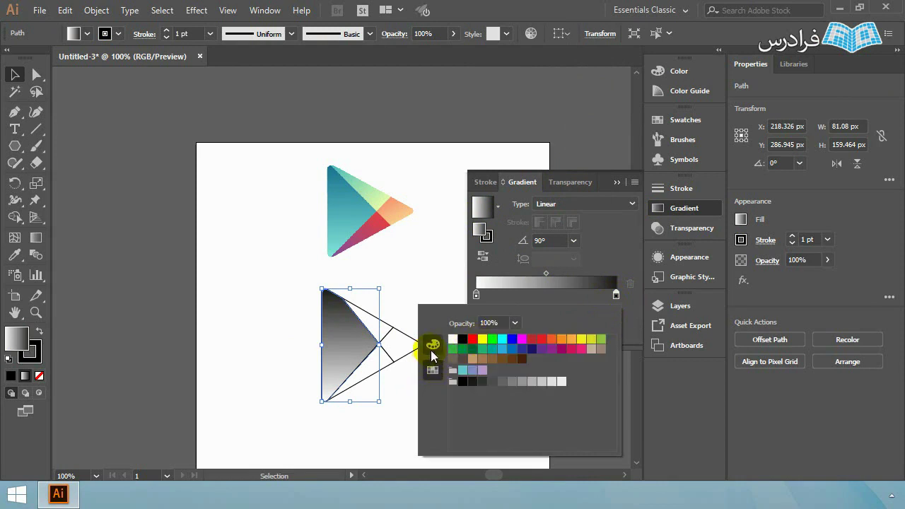
pyautogui.click(512, 349)
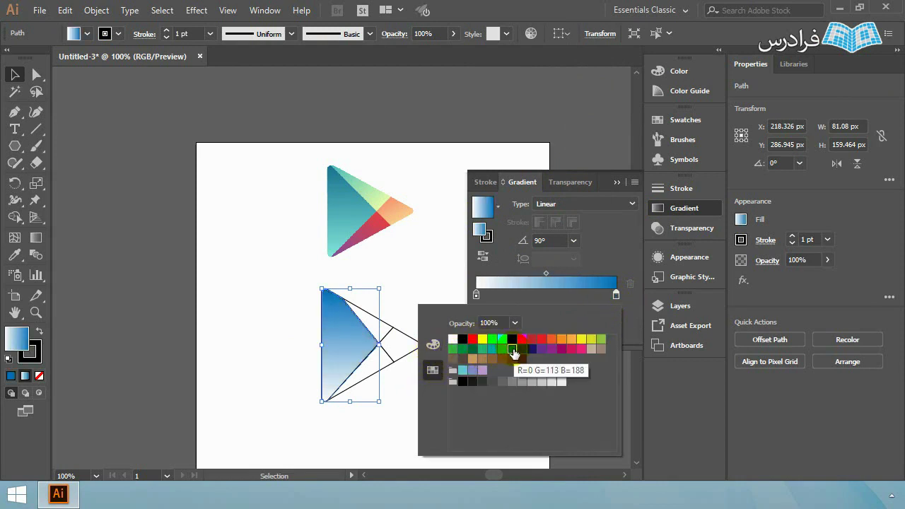
pyautogui.click(491, 350)
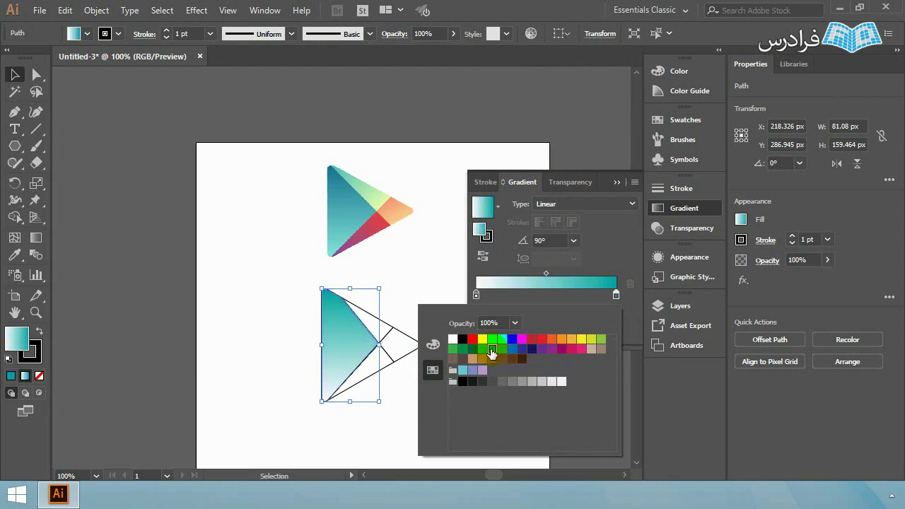
pyautogui.click(616, 295)
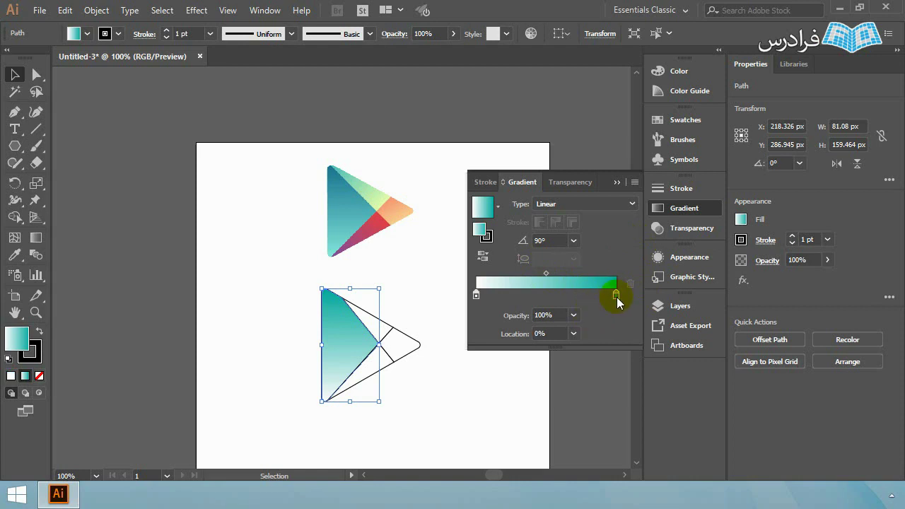
pyautogui.doubleClick(616, 294)
pyautogui.click(433, 346)
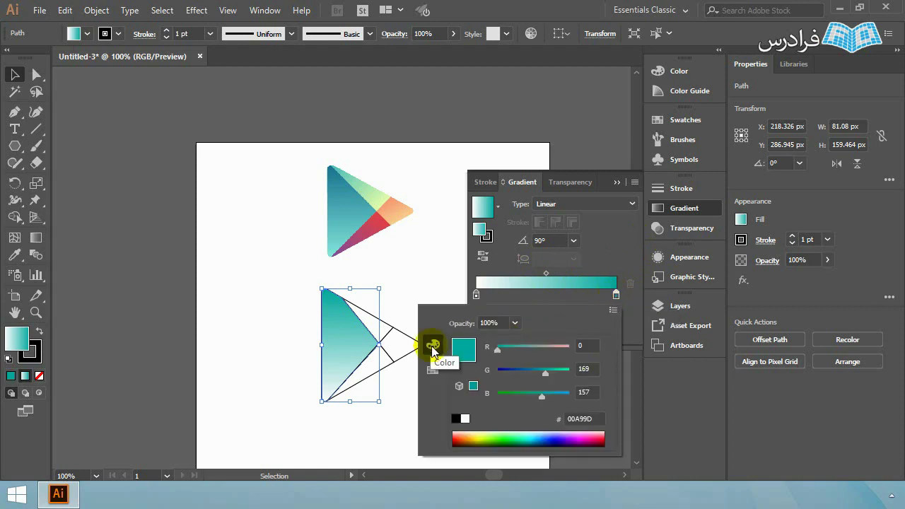